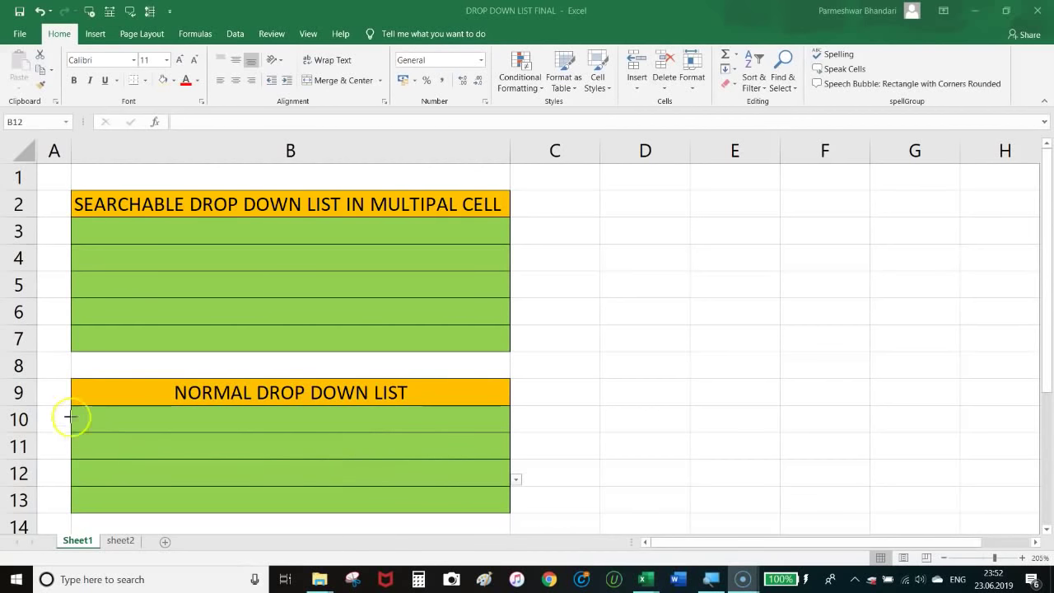
- Highlight the searchable and normal drop-down blocks and show sheet2's company names in C2:C12
left_click_drag(90, 378, 532, 421)
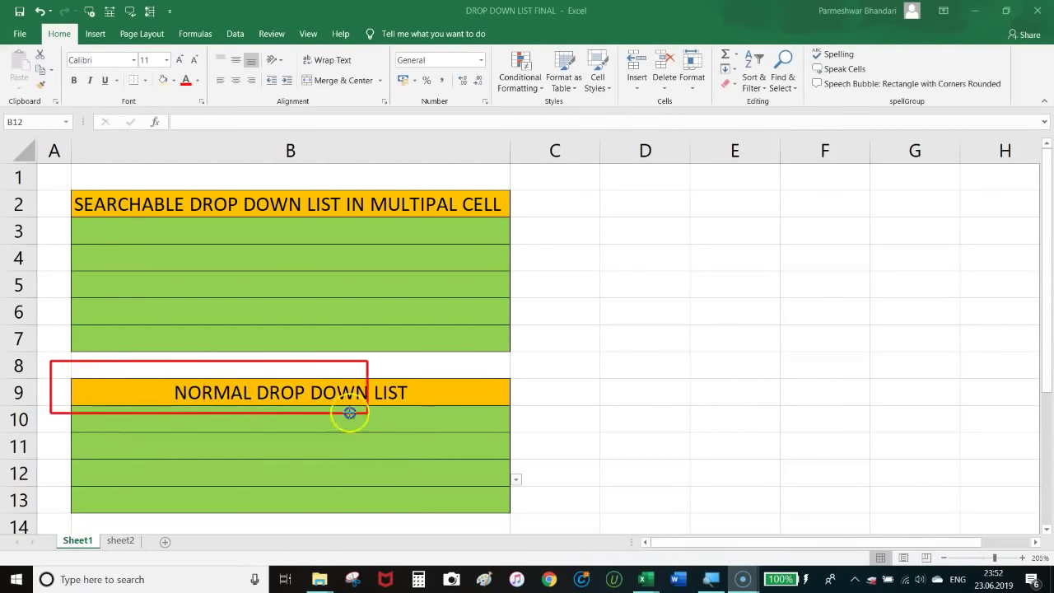
left_click_drag(58, 175, 561, 226)
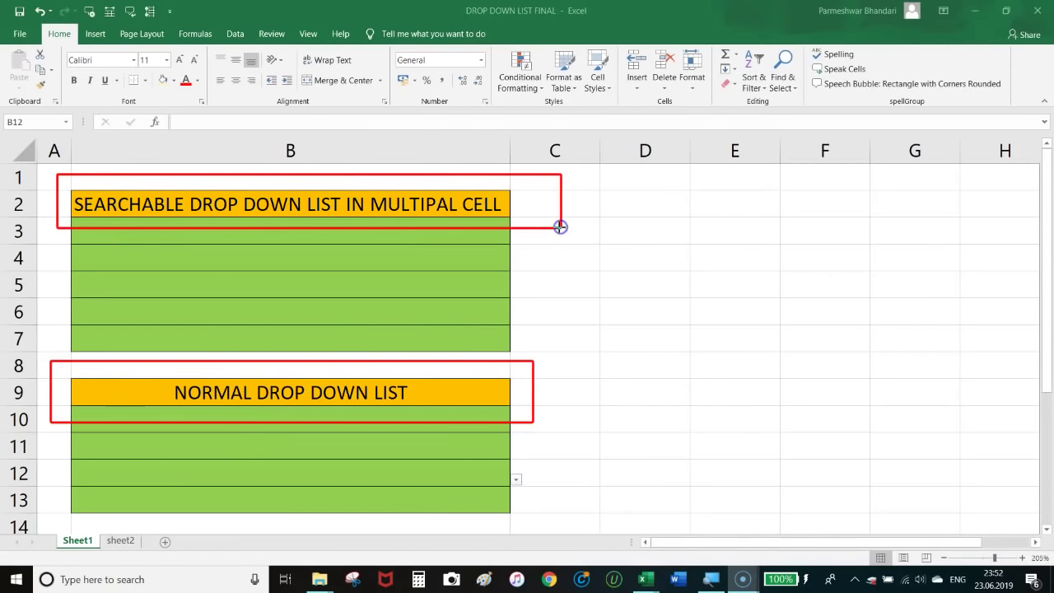
key("Escape")
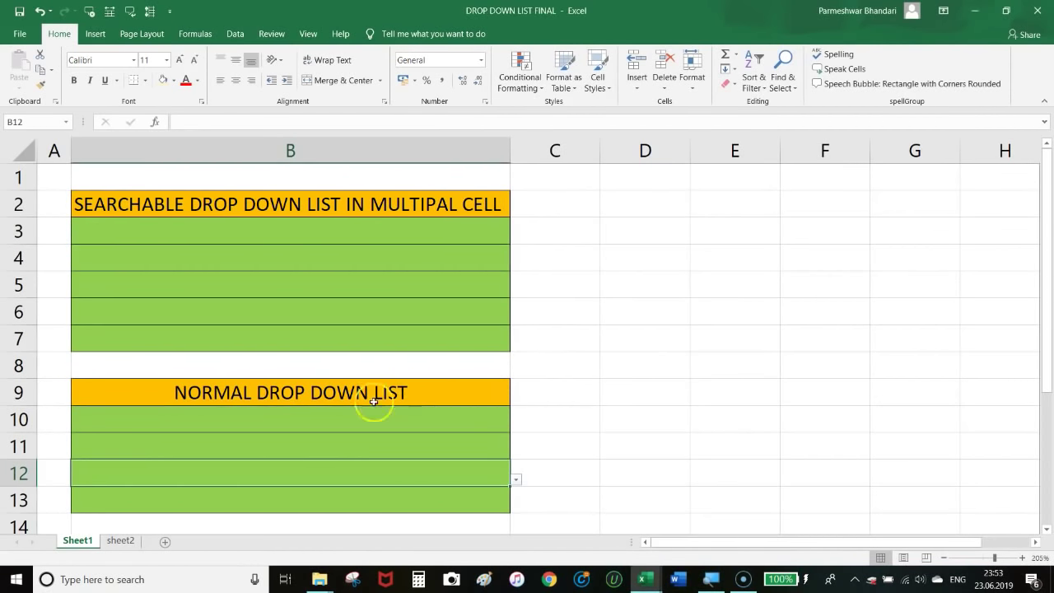
left_click(120, 540)
left_click_drag(172, 189, 157, 401)
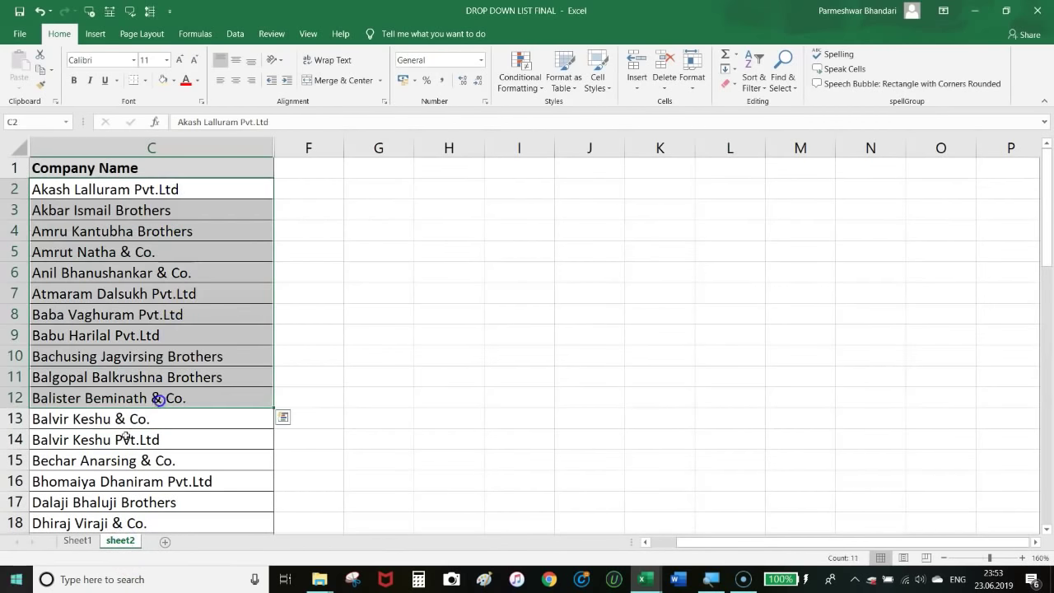
left_click(78, 540)
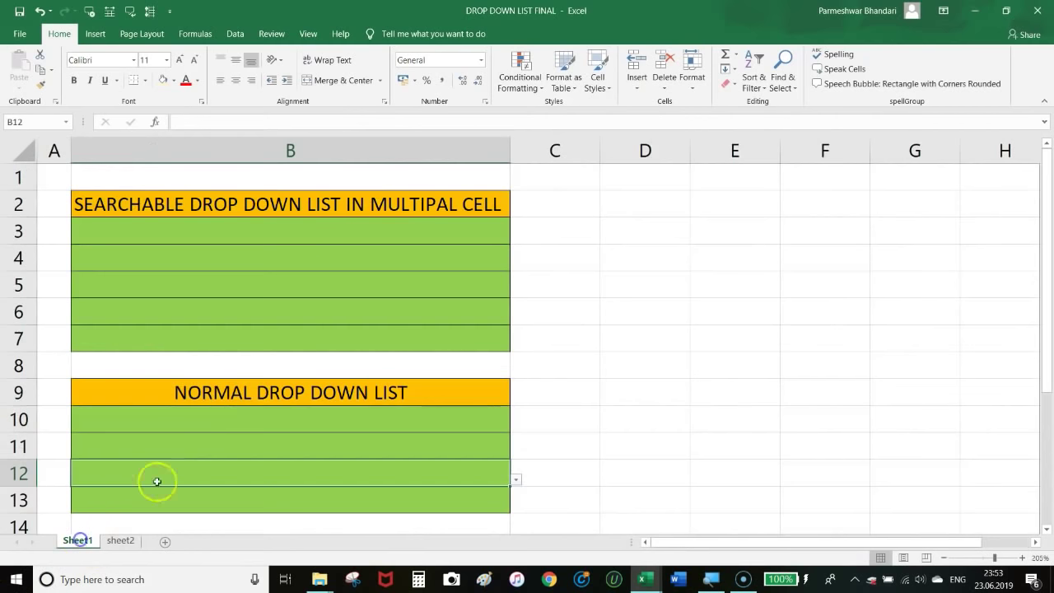
- Choose Hiralal Premalal Brothers in B10 from the normal drop-down
left_click(258, 414)
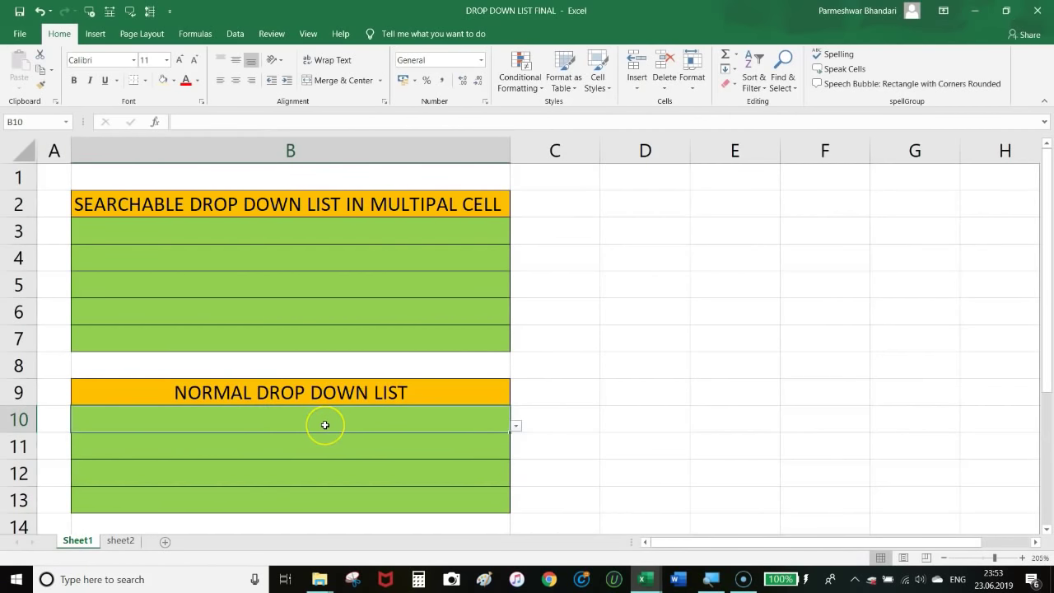
left_click(514, 426)
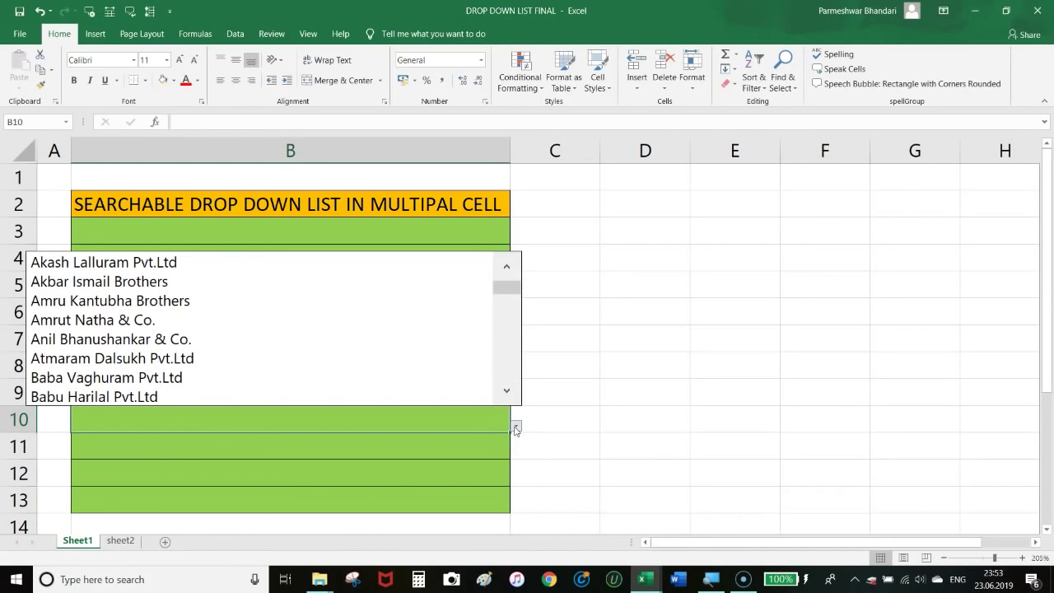
left_click(334, 346)
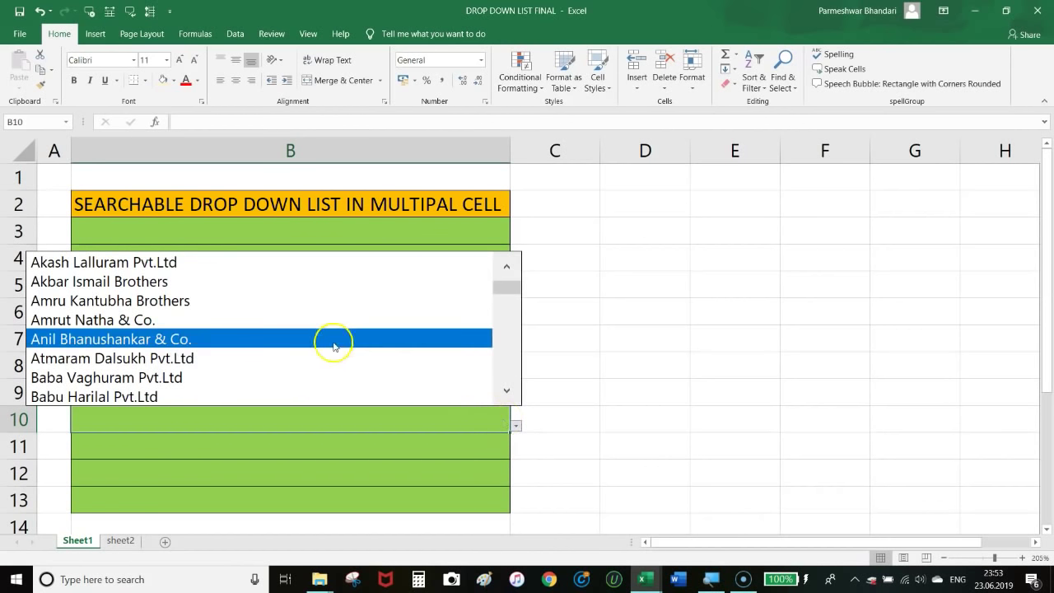
key("Down")
key("Down")
key("Down")
key("Down")
key("Down")
key("Down")
key("Down")
key("Down")
key("Down")
key("Down")
key("Down")
key("Down")
key("Down")
key("Down")
key("Down")
key("Down")
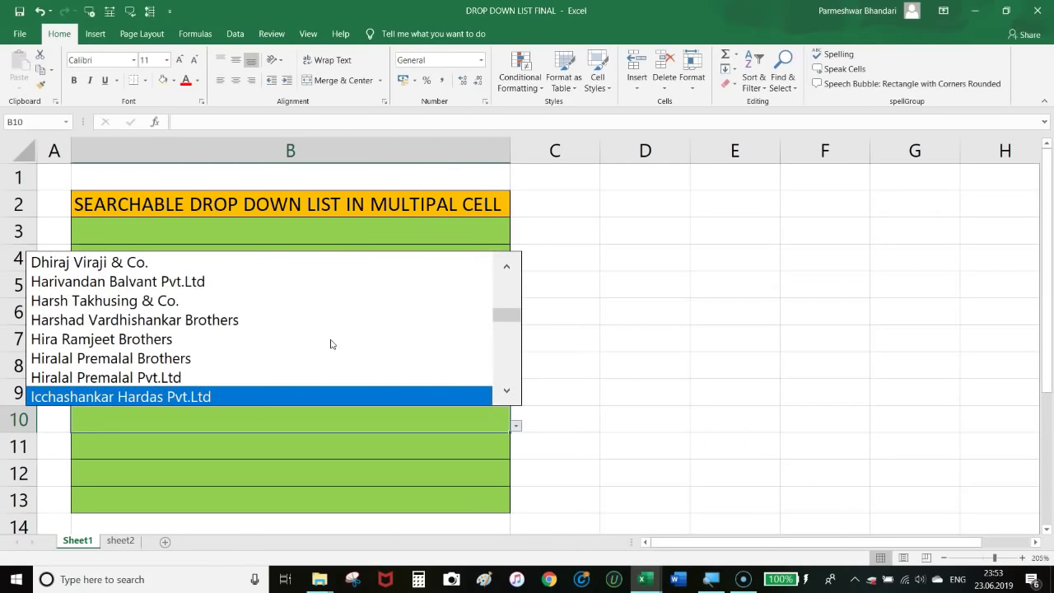
key("Up")
key("Up")
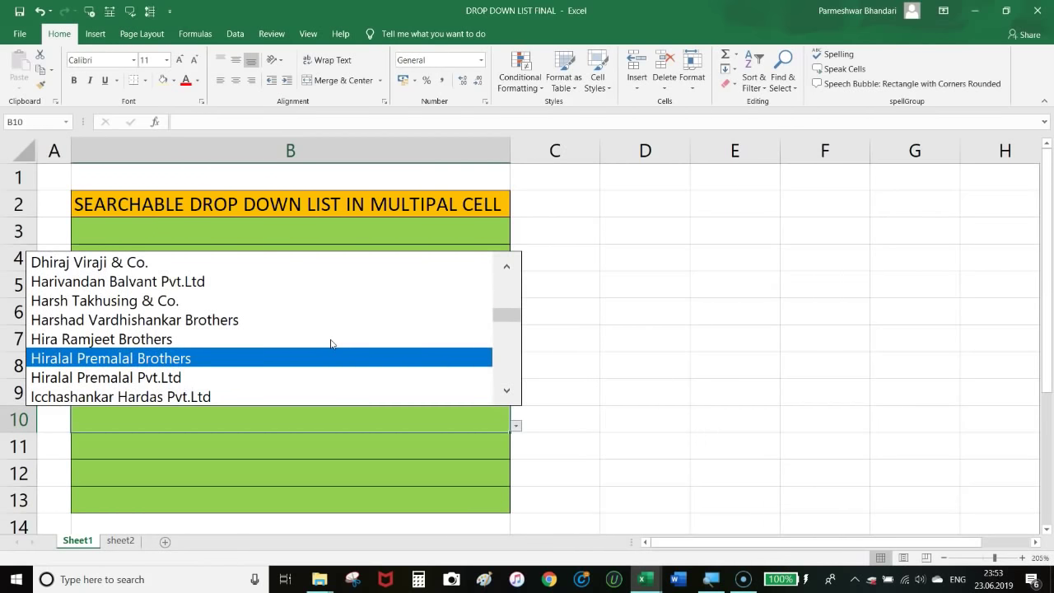
key("Return")
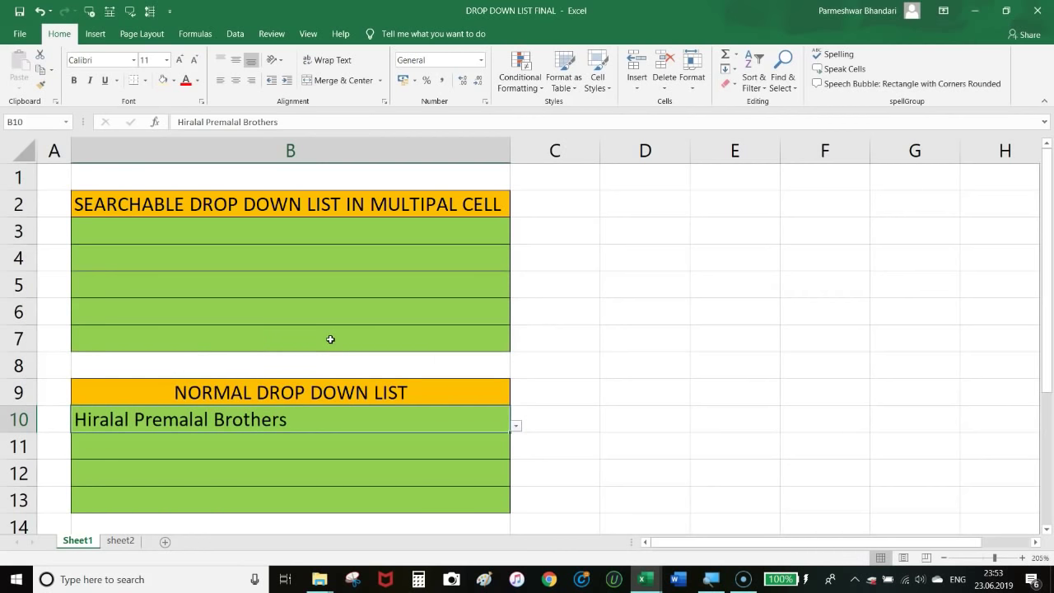
- Choose Mohan Ratansing & Co. in B11 from the normal drop-down
left_click(294, 448)
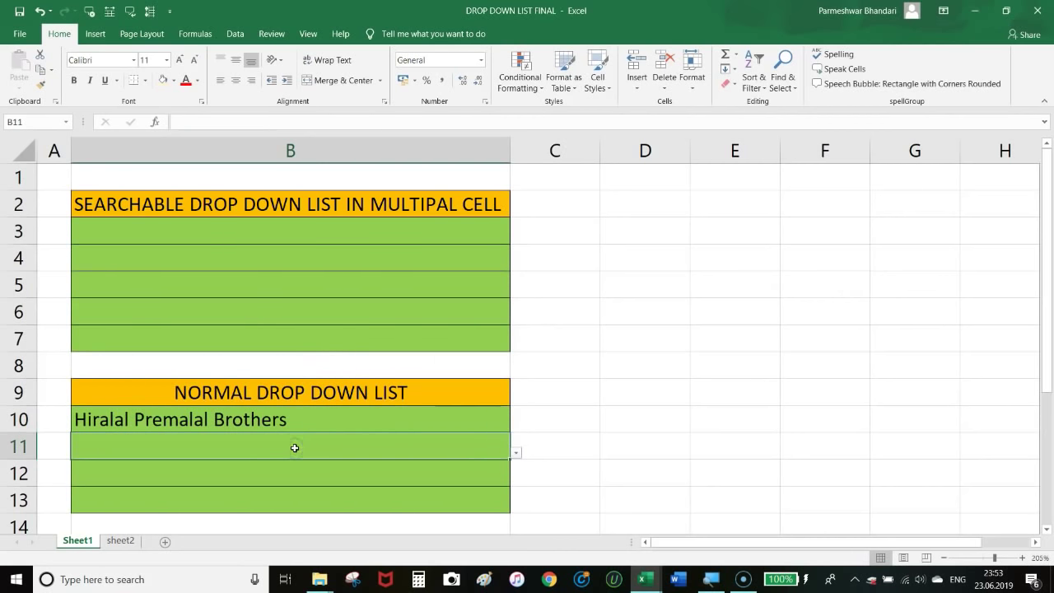
left_click(515, 452)
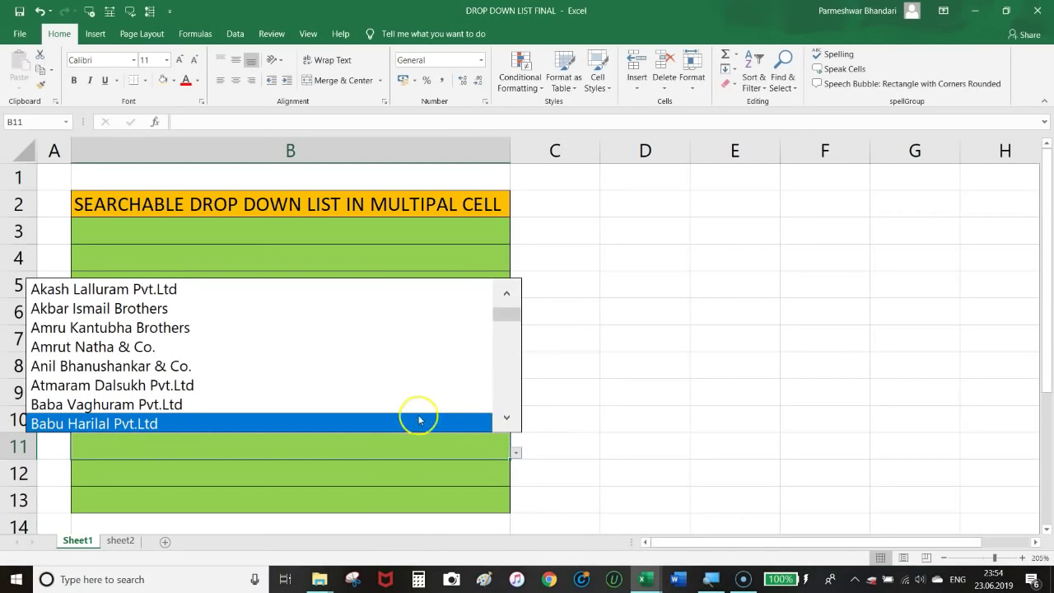
left_click(505, 420)
left_click(505, 420)
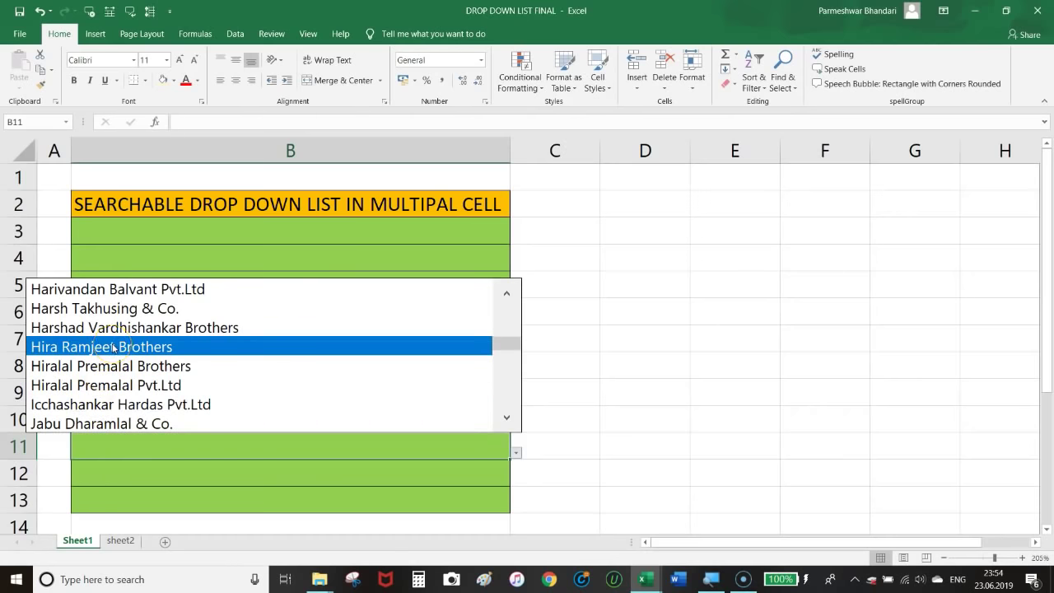
key("Down")
key("Down")
key("Down")
key("Down")
key("Down")
key("Down")
key("Down")
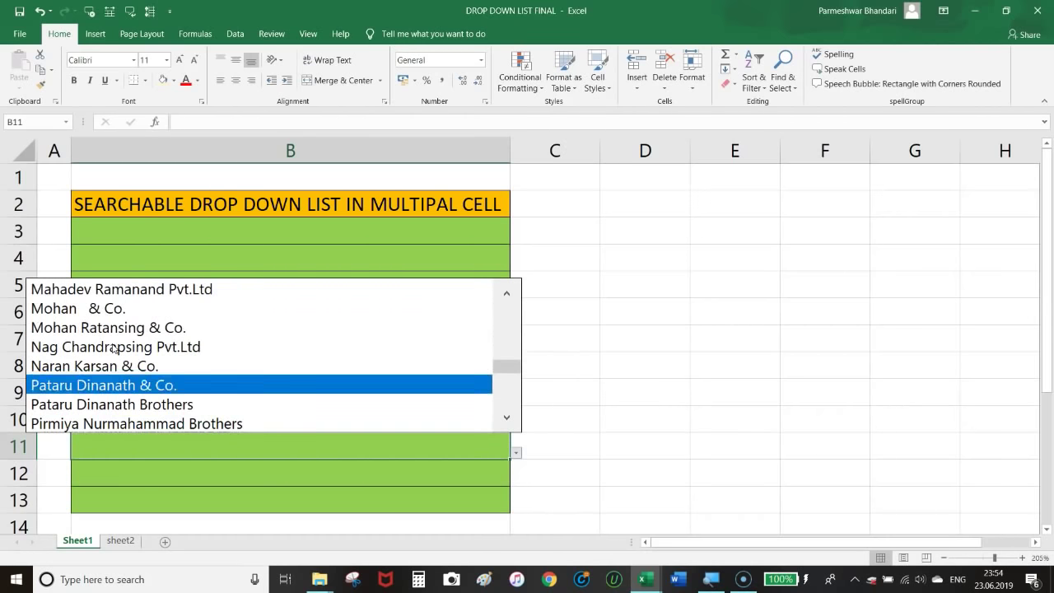
left_click(112, 327)
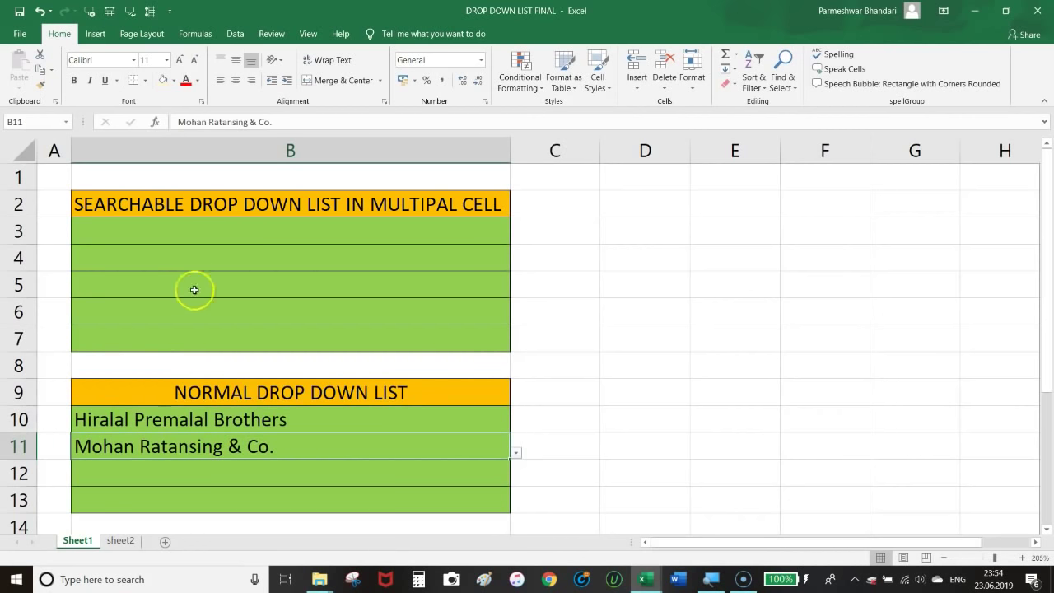
left_click(337, 234)
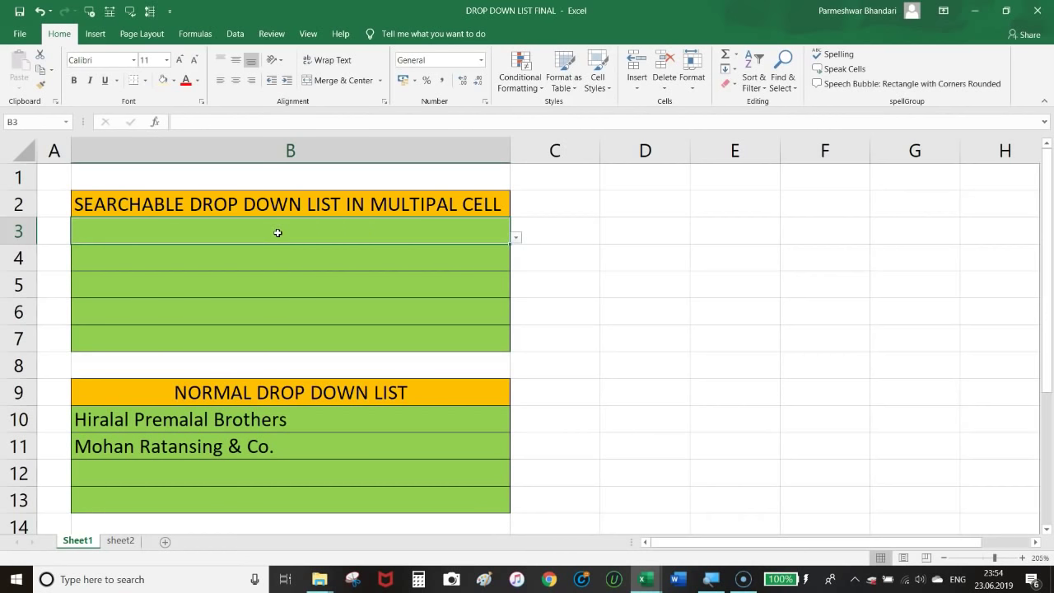
- Type H in B3 and pick Hiralal Premalal Brothers from the filtered list
type("HI")
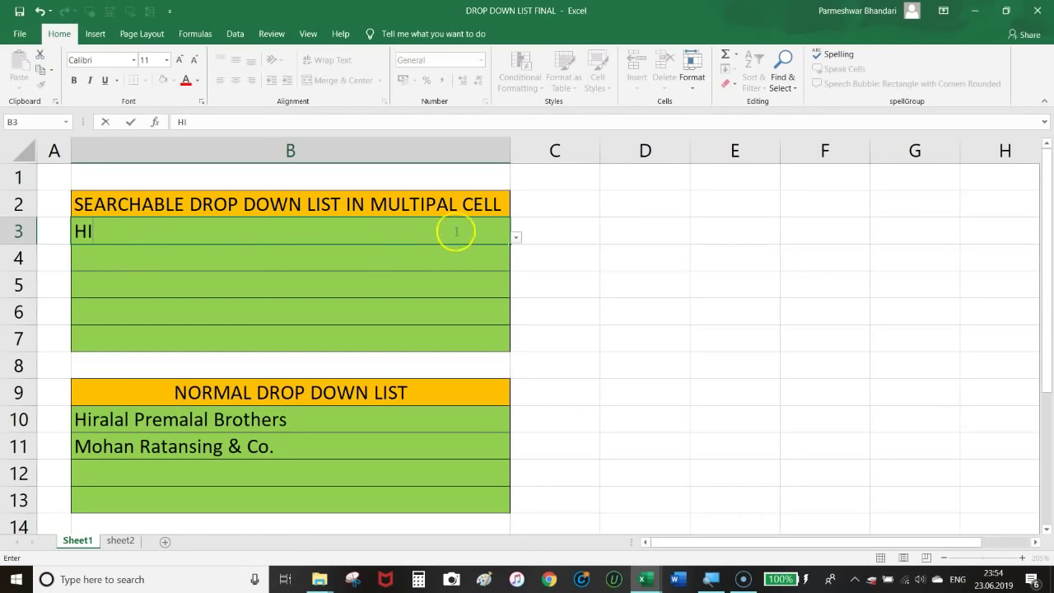
left_click(515, 239)
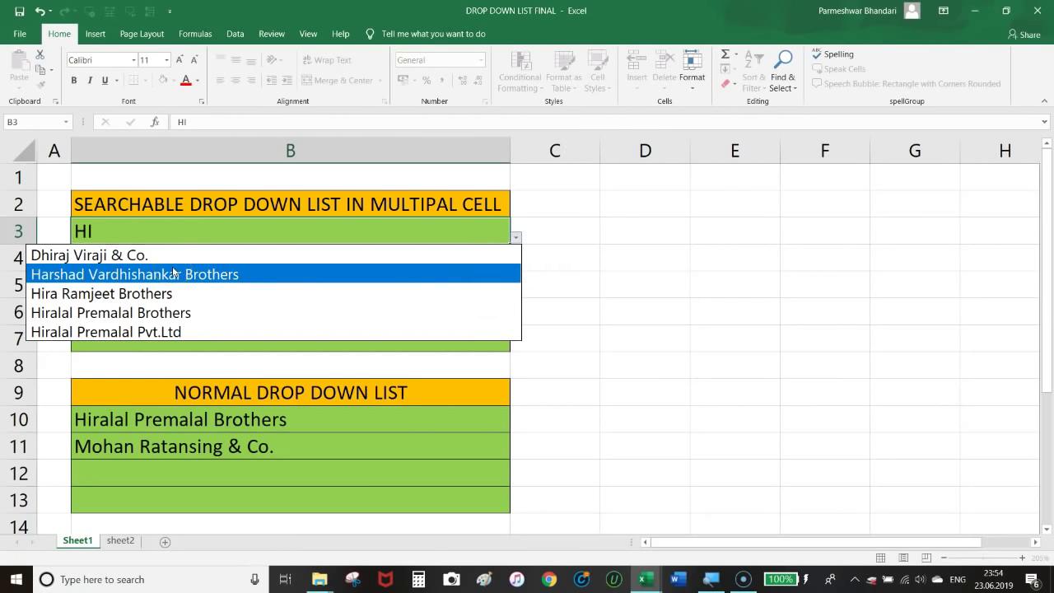
key("Down")
key("Down")
key("Down")
key("Up")
key("Return")
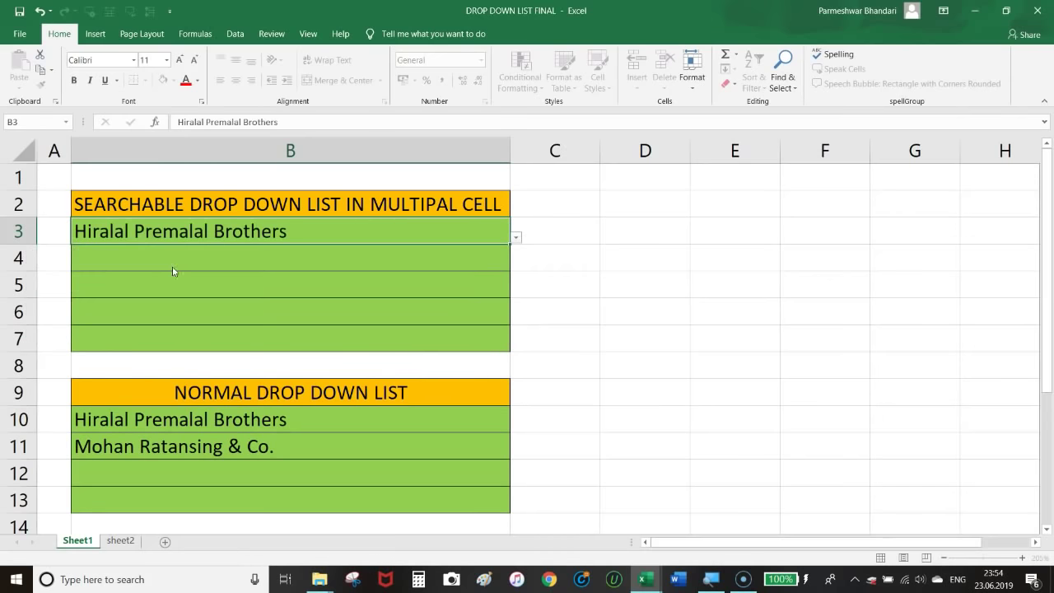
- Type MO in B4 and pick Mohan & Co. from the filtered matches
left_click(173, 267)
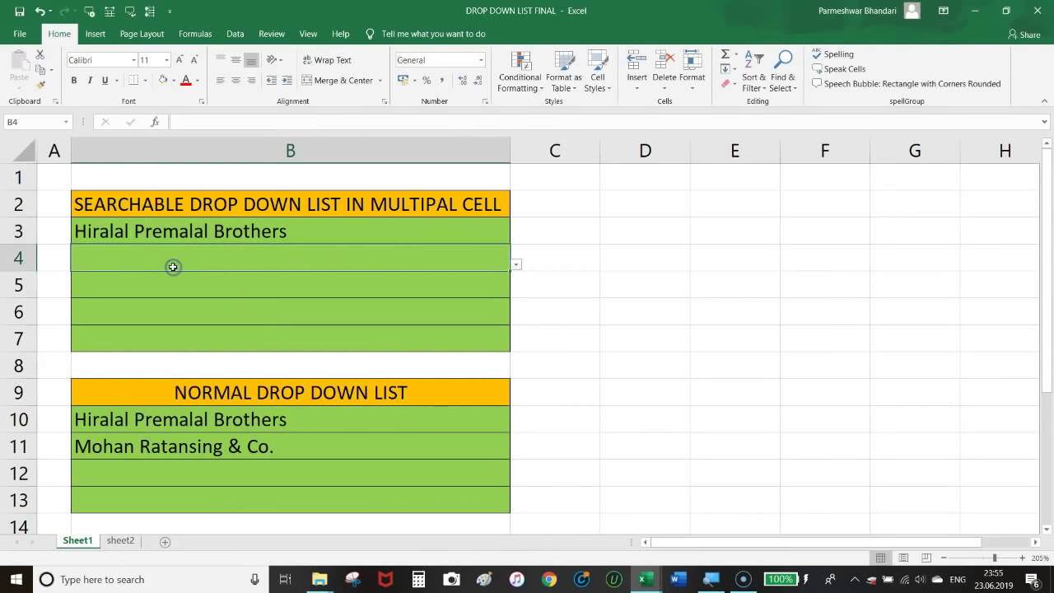
type("MO")
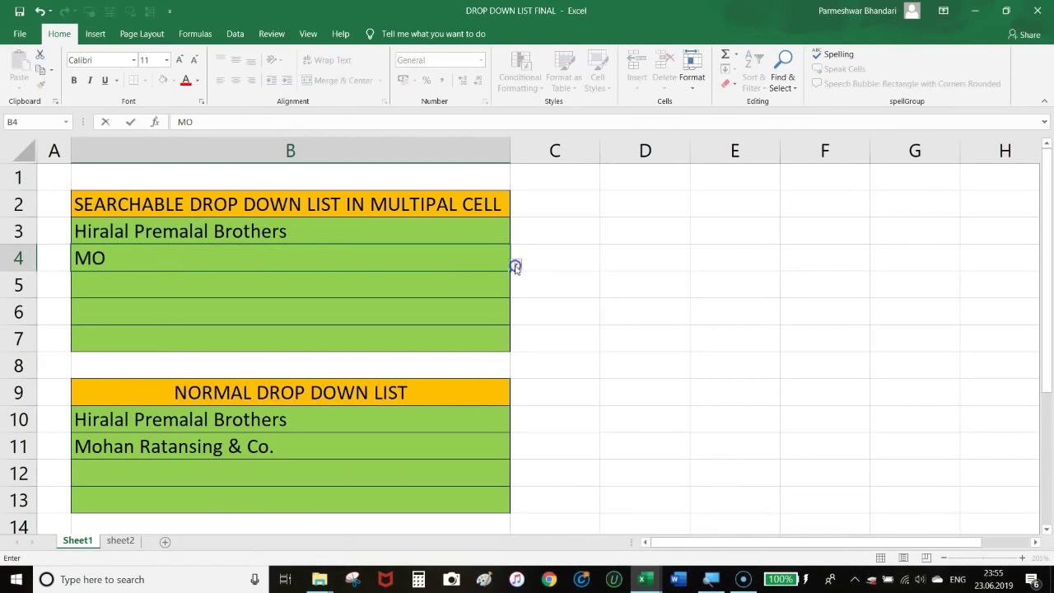
left_click(515, 267)
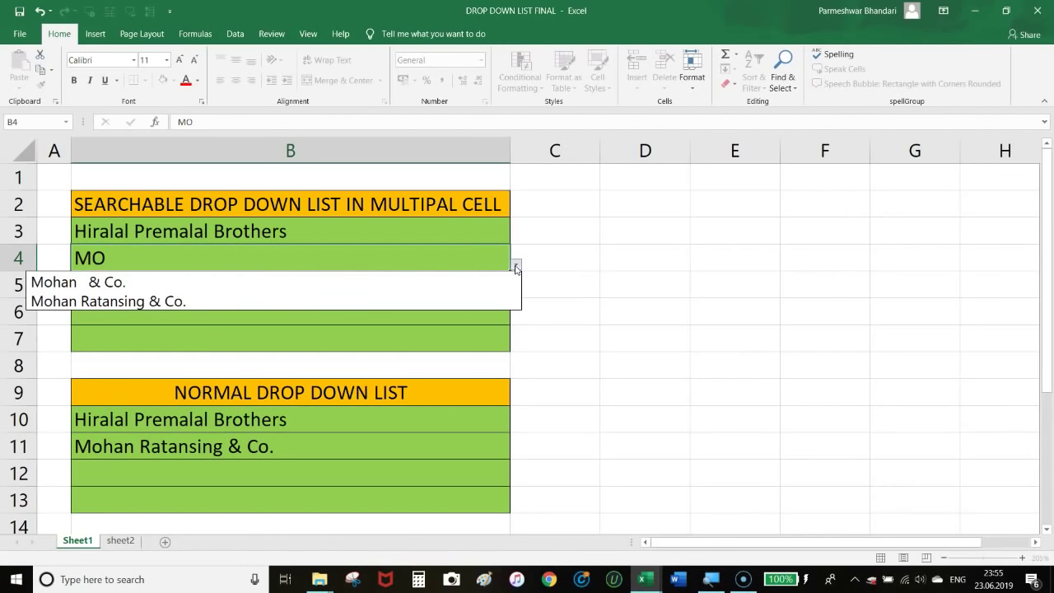
key("Down")
key("Down")
key("Up")
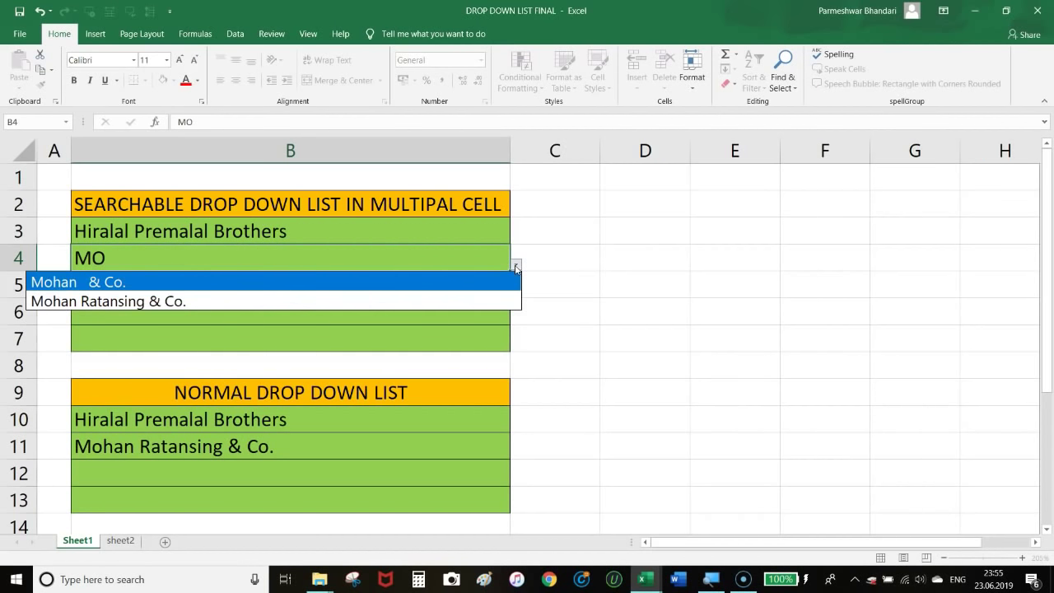
key("Return")
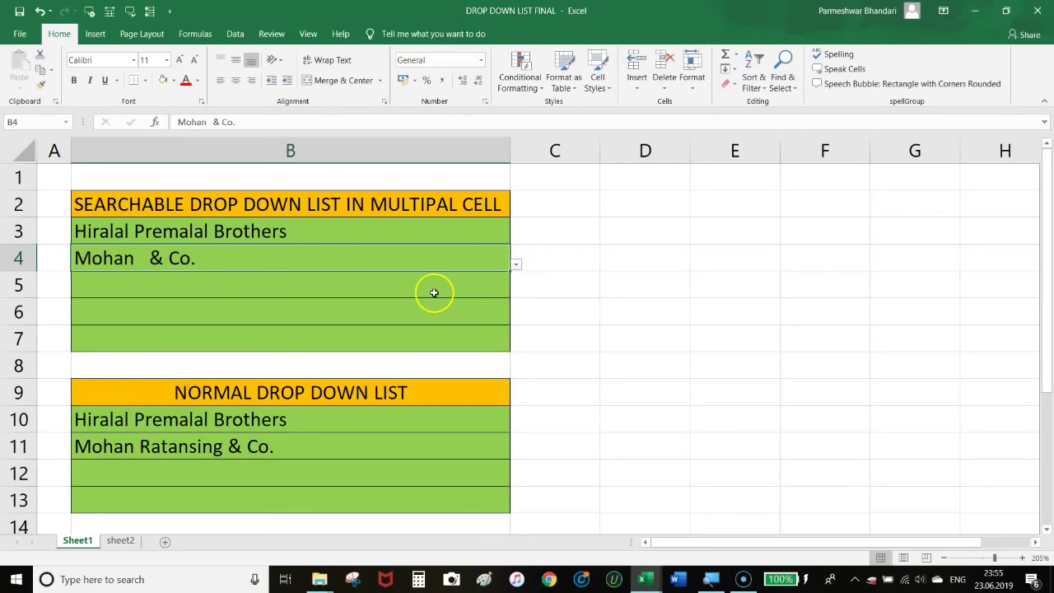
left_click(434, 292)
left_click(306, 318)
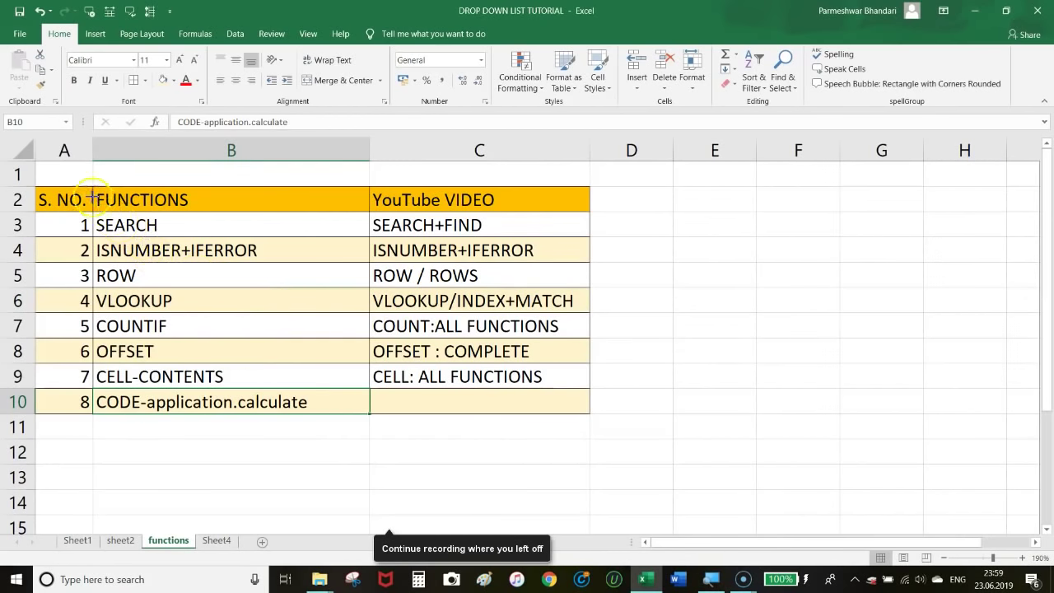
- Annotate the functions table, pointing arrows at VLOOKUP, COUNTIF and OFFSET
left_click_drag(62, 176, 350, 429)
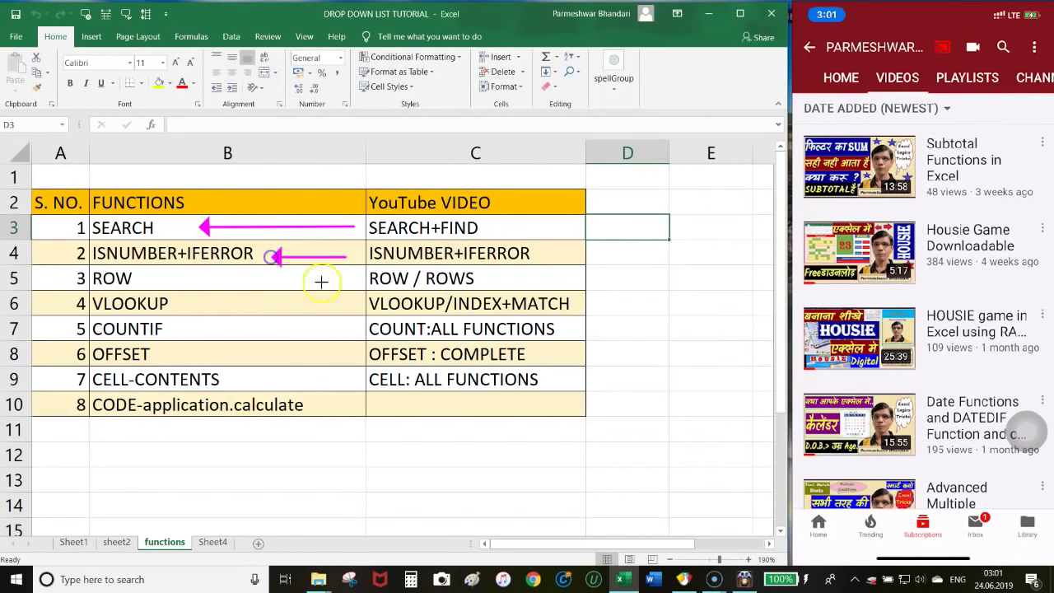
left_click_drag(347, 303, 181, 303)
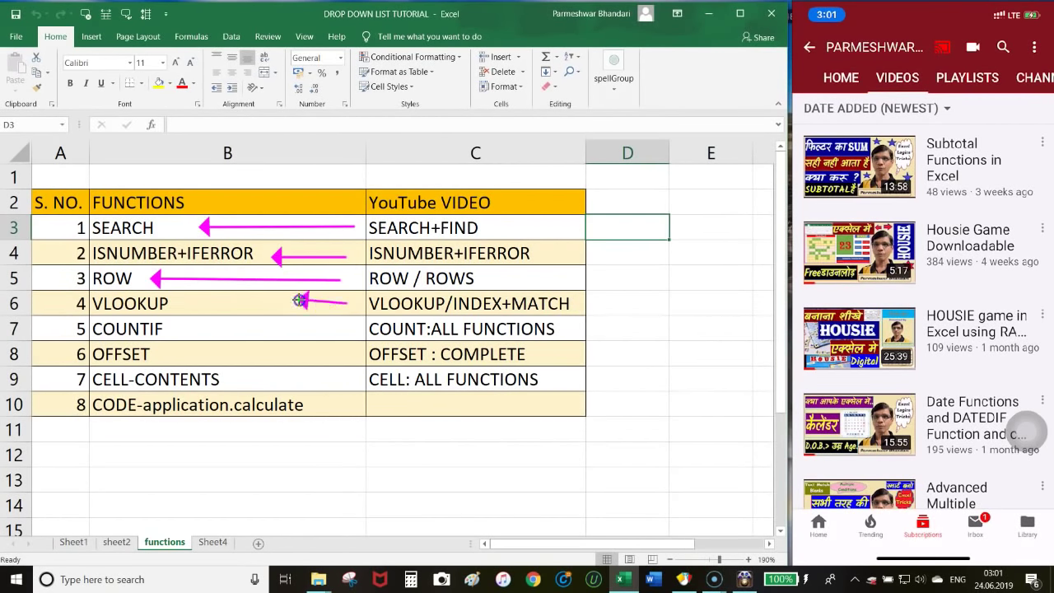
left_click_drag(346, 329, 174, 329)
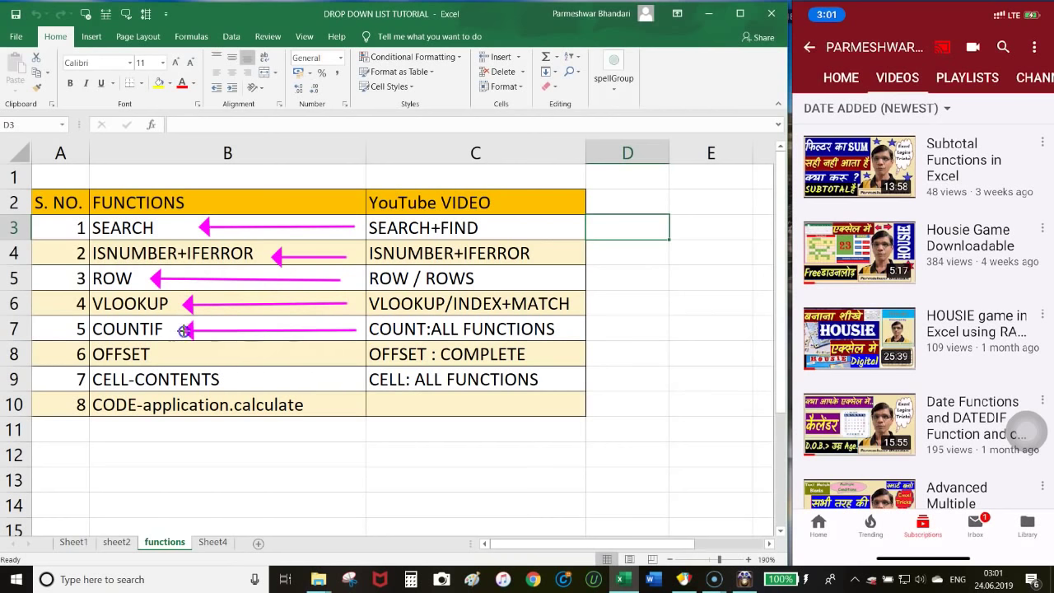
left_click_drag(356, 352, 165, 352)
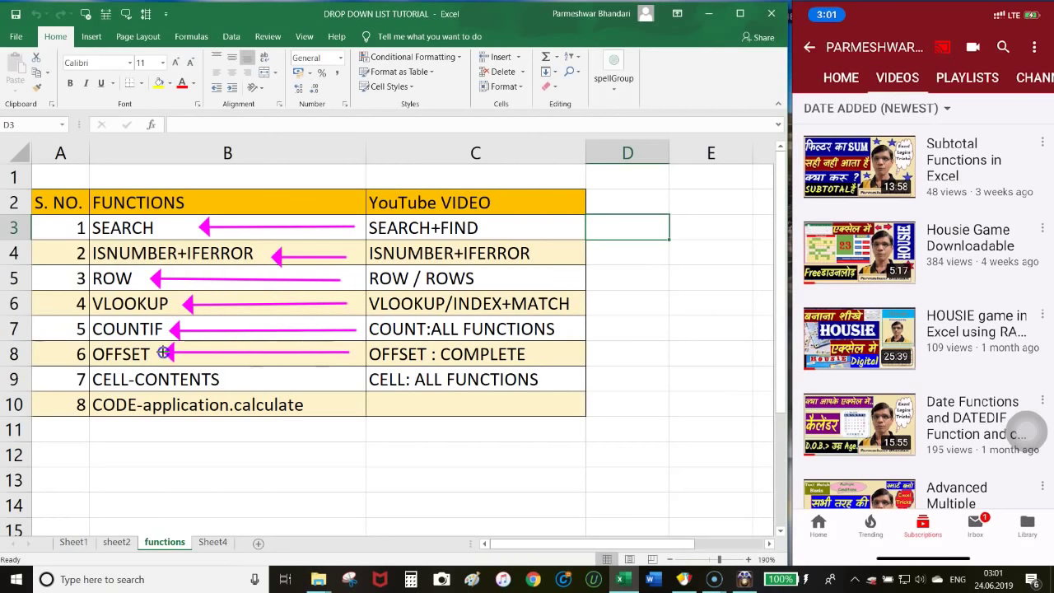
left_click_drag(349, 378, 268, 377)
left_click_drag(858, 184, 956, 228)
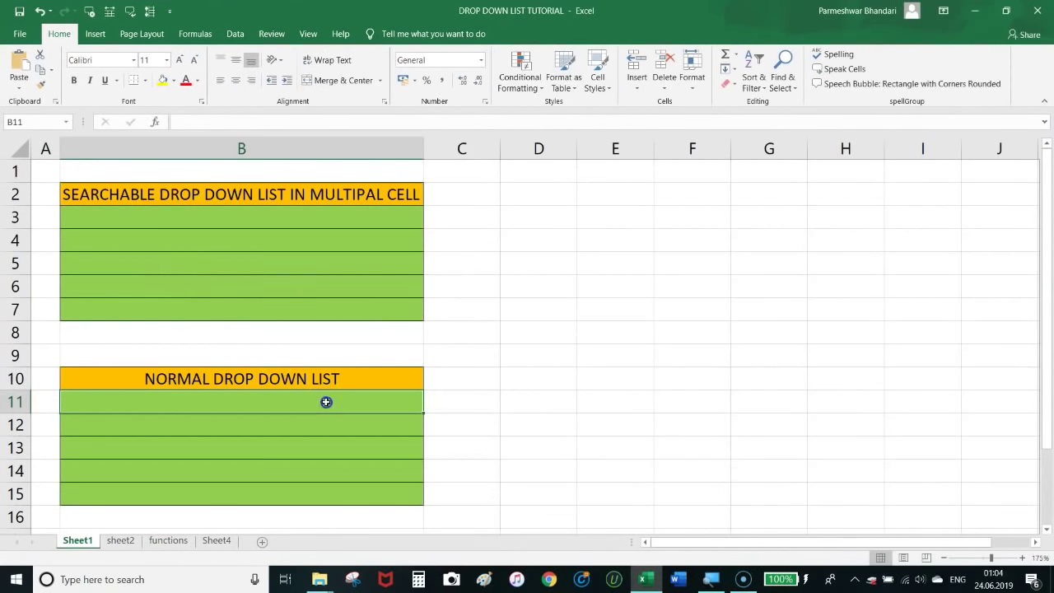
- Give B11:B15 List data validation sourced from sheet2's company names in column C
left_click_drag(326, 402, 335, 491)
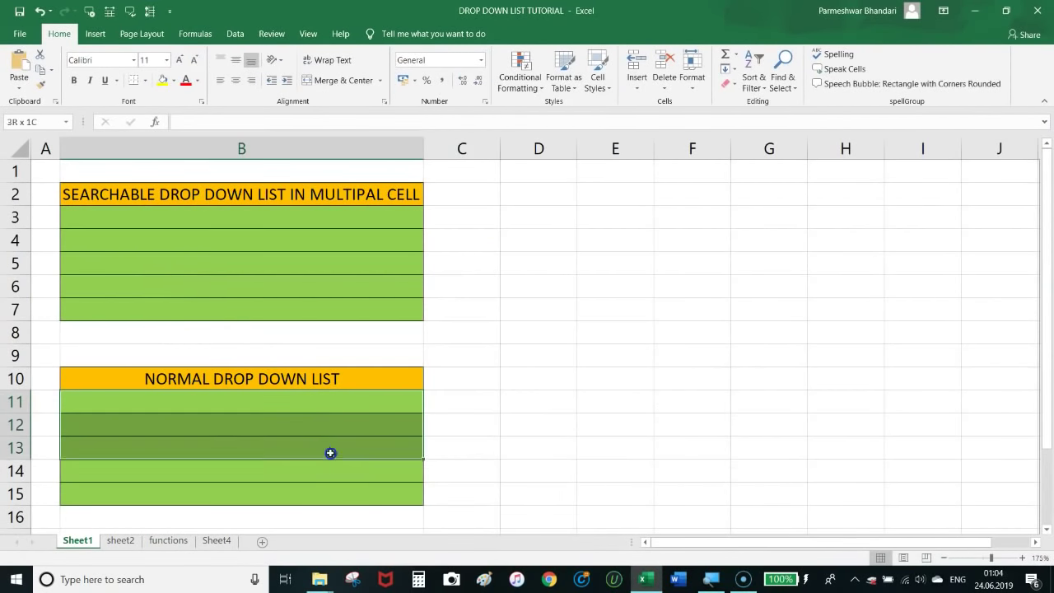
left_click_drag(297, 401, 315, 495)
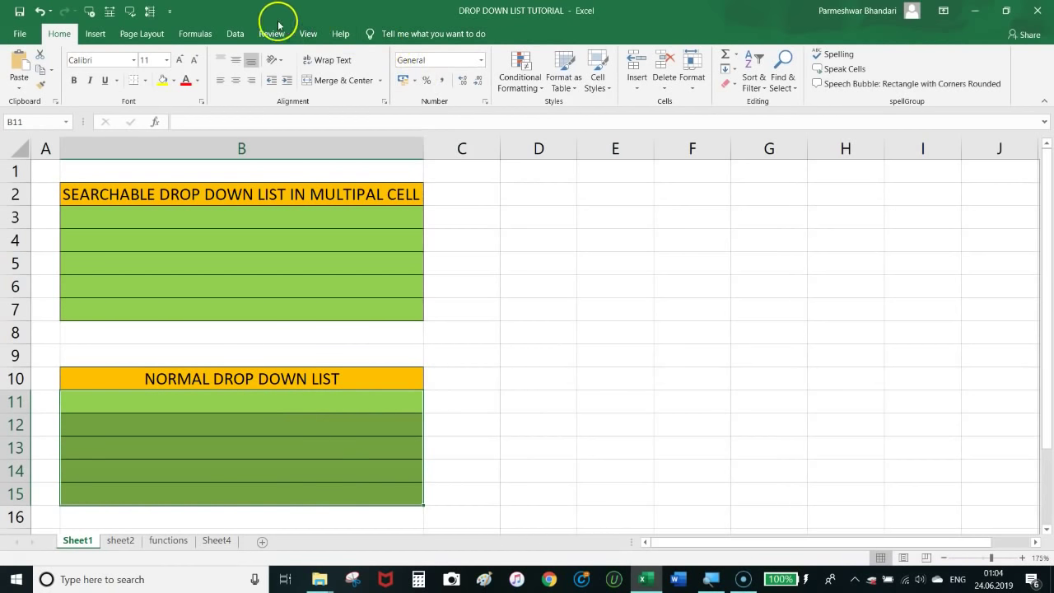
left_click(232, 34)
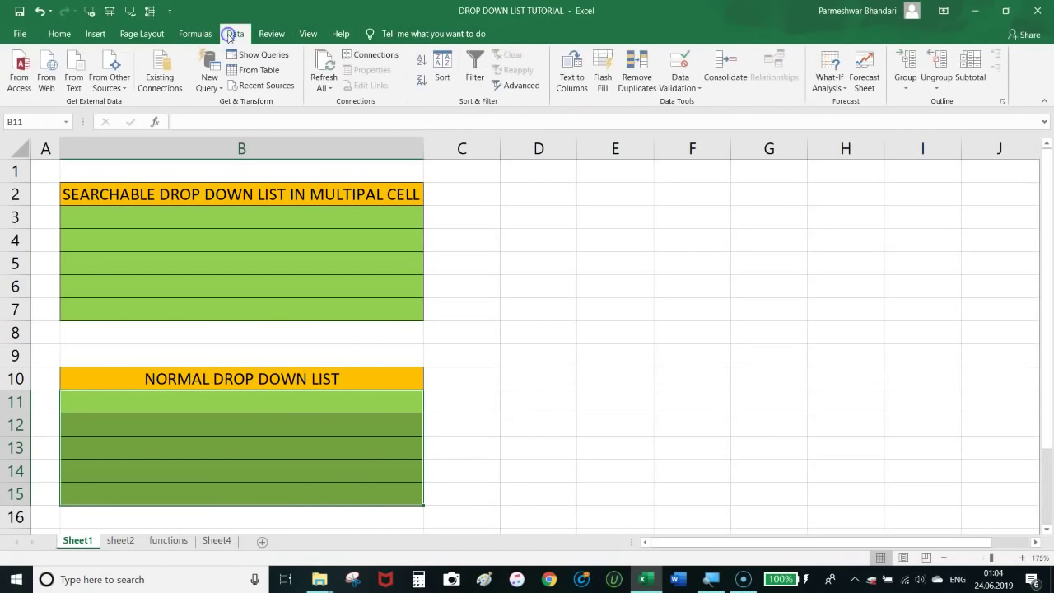
left_click(682, 86)
left_click(702, 105)
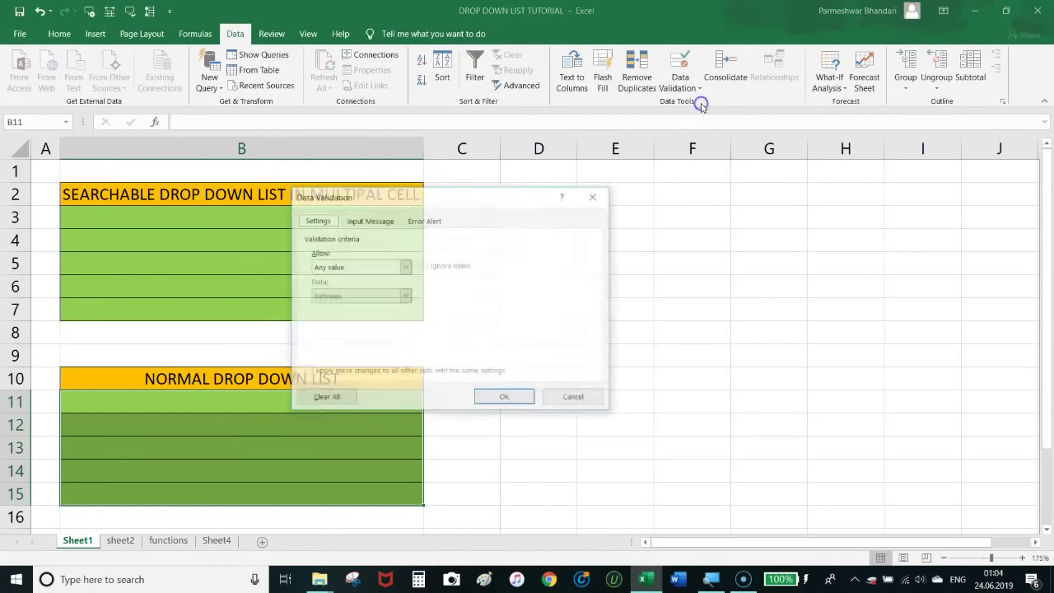
left_click(395, 268)
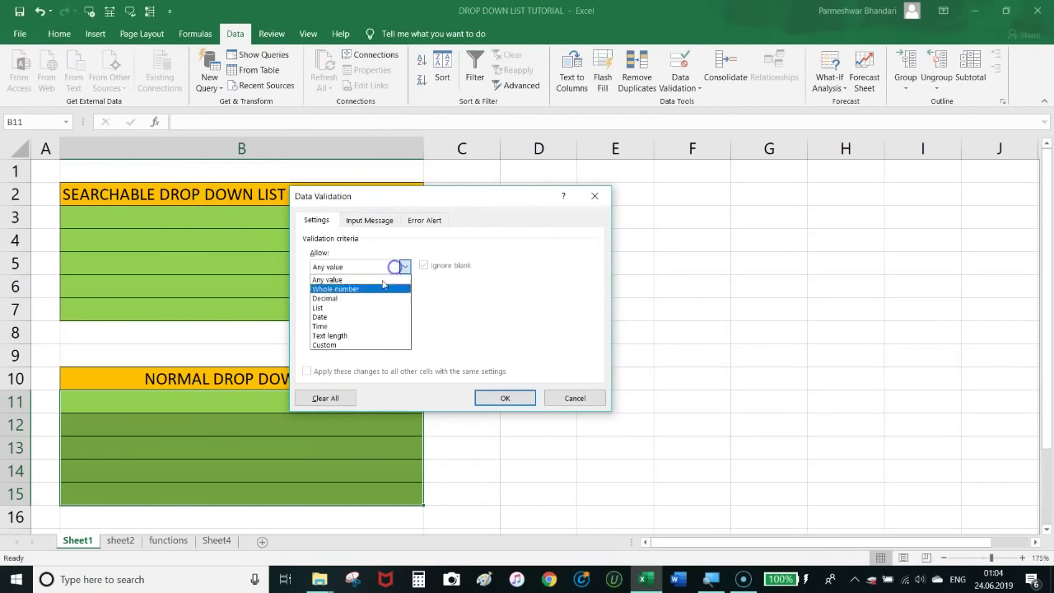
left_click(354, 306)
left_click(360, 324)
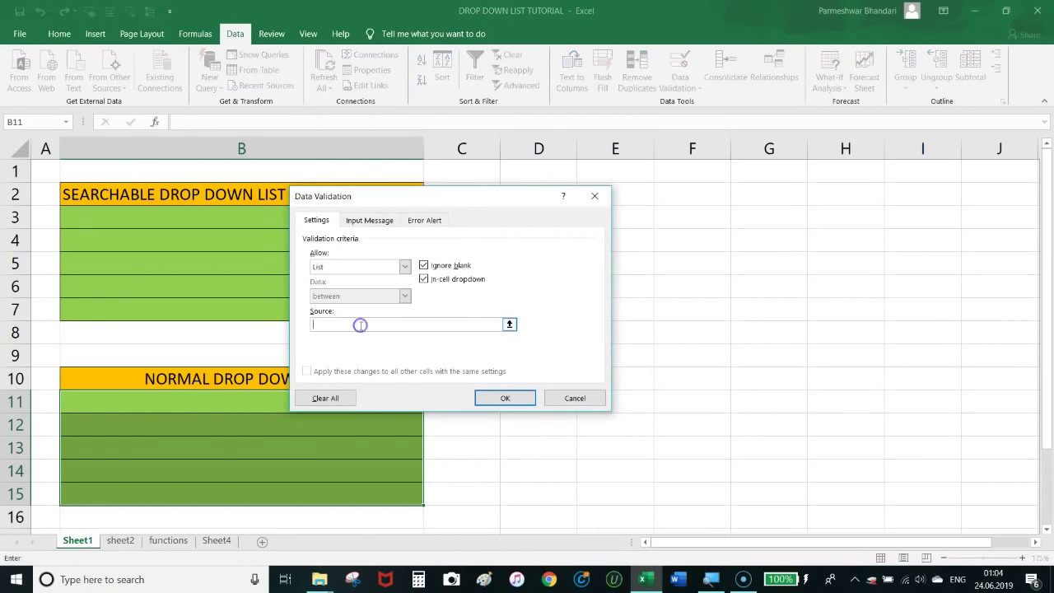
left_click(124, 540)
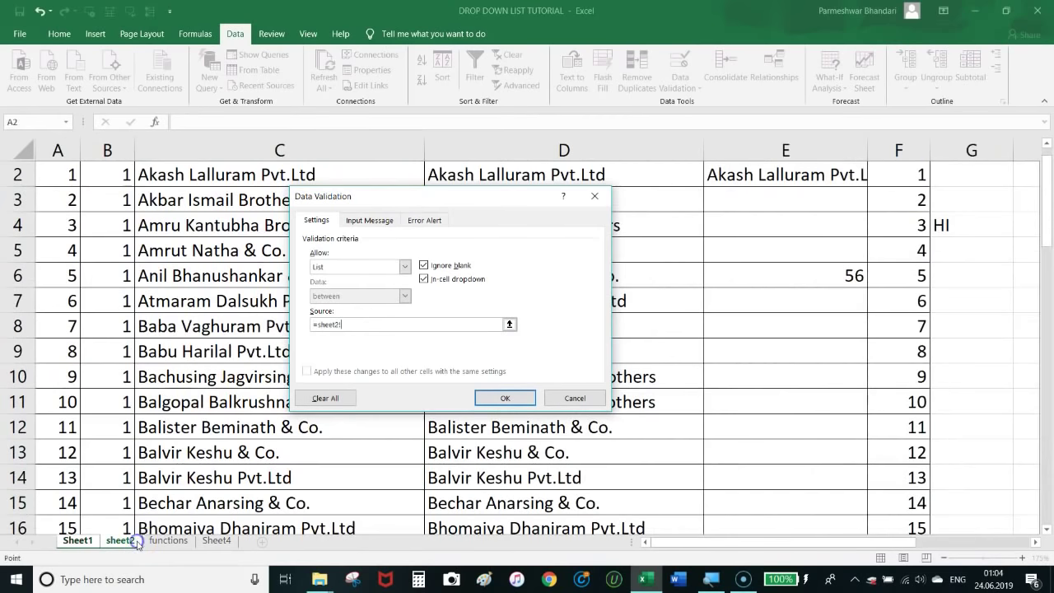
scroll(245, 271, "up", 1)
mouse_move(224, 200)
left_mouse_down()
mouse_move(244, 251)
mouse_move(238, 513)
left_mouse_up()
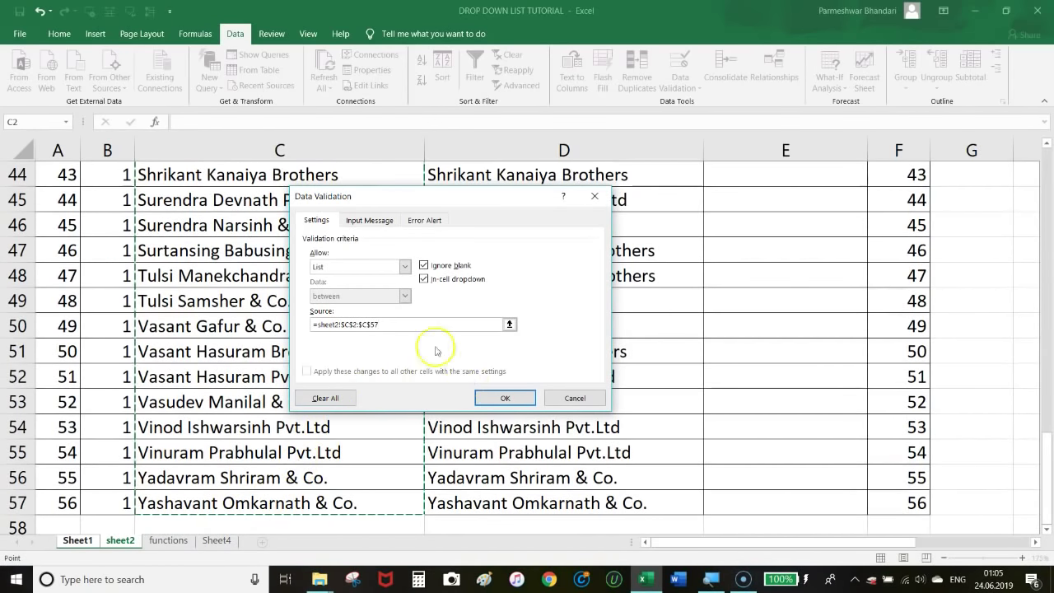
- Turn off the error alert and apply the validation
left_click(422, 220)
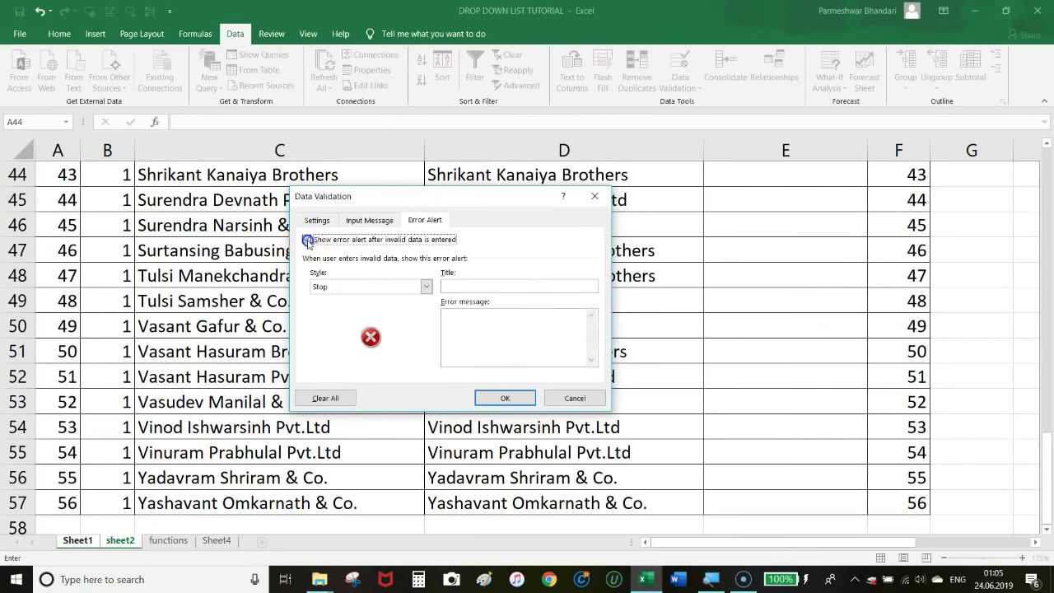
left_click(307, 239)
left_click(498, 399)
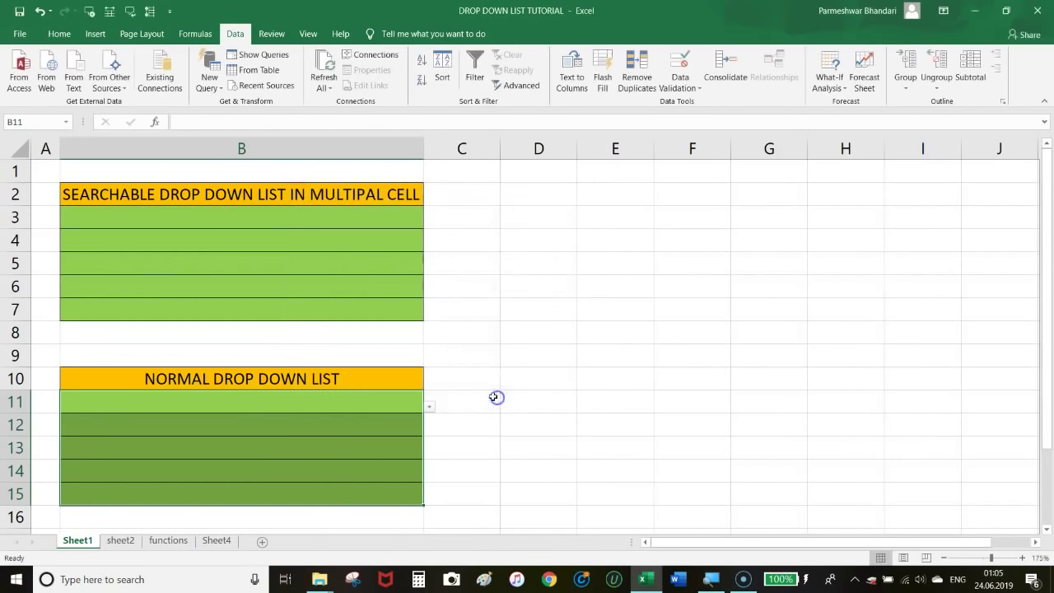
- Pick Amru Kantubha Brothers in B11 and Baba Vaghuram Pvt.Ltd in B13
left_click(362, 439)
left_click(341, 407)
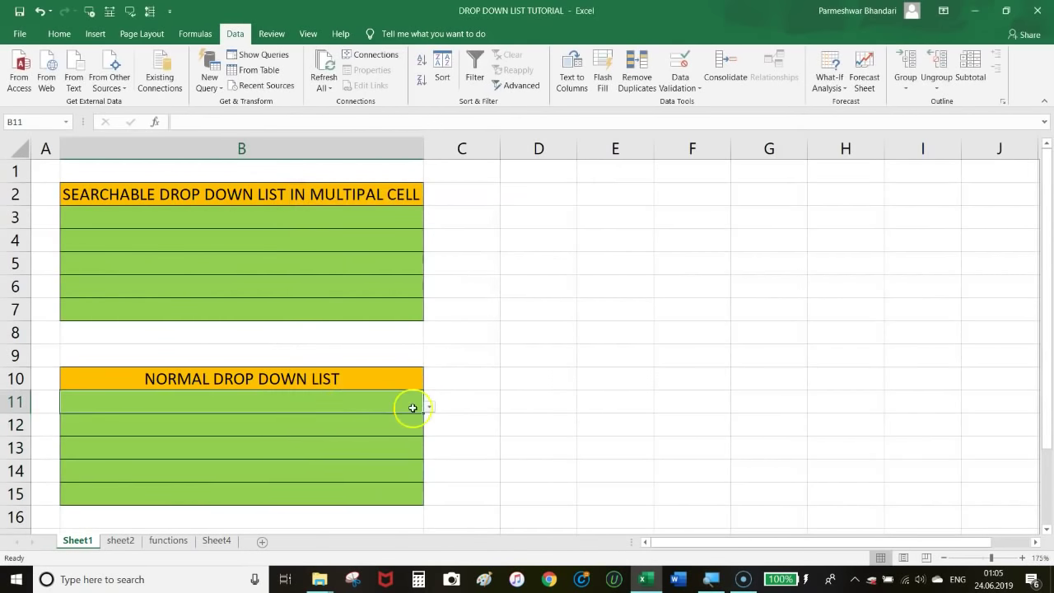
left_click(429, 407)
left_click(272, 455)
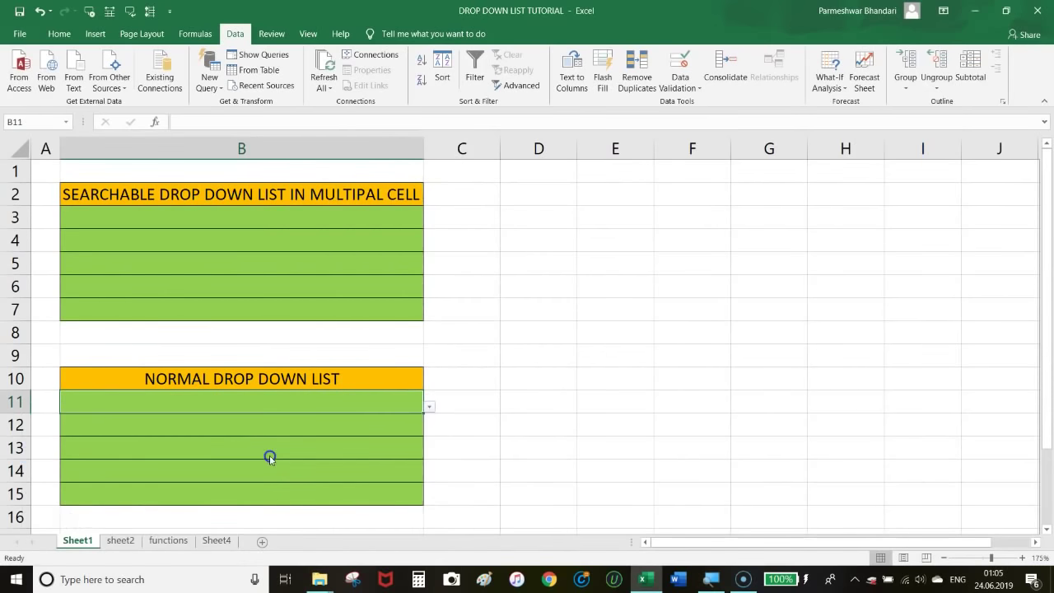
left_click(359, 445)
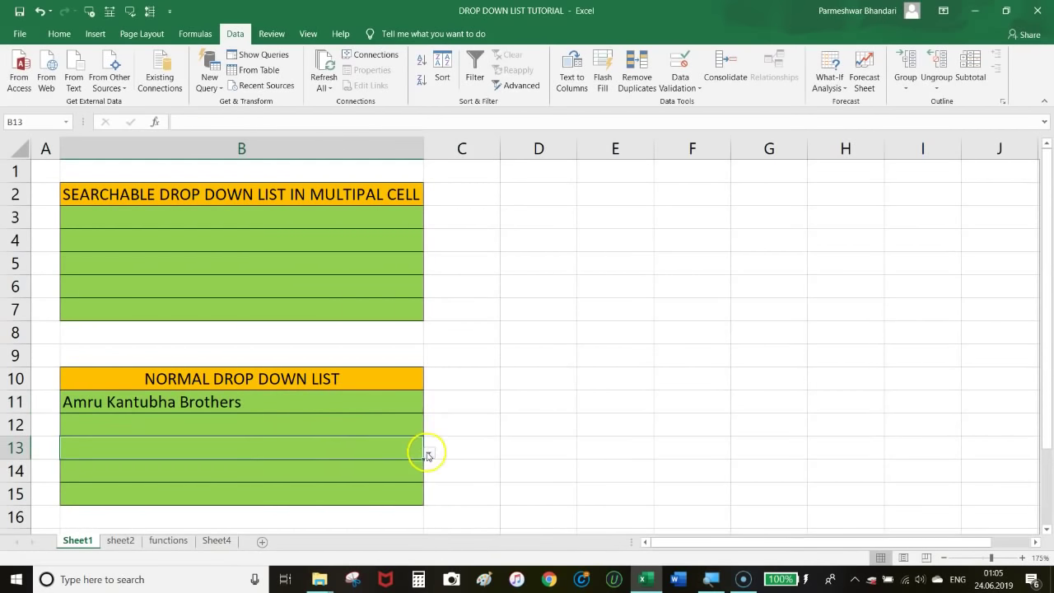
left_click(428, 453)
left_click(192, 409)
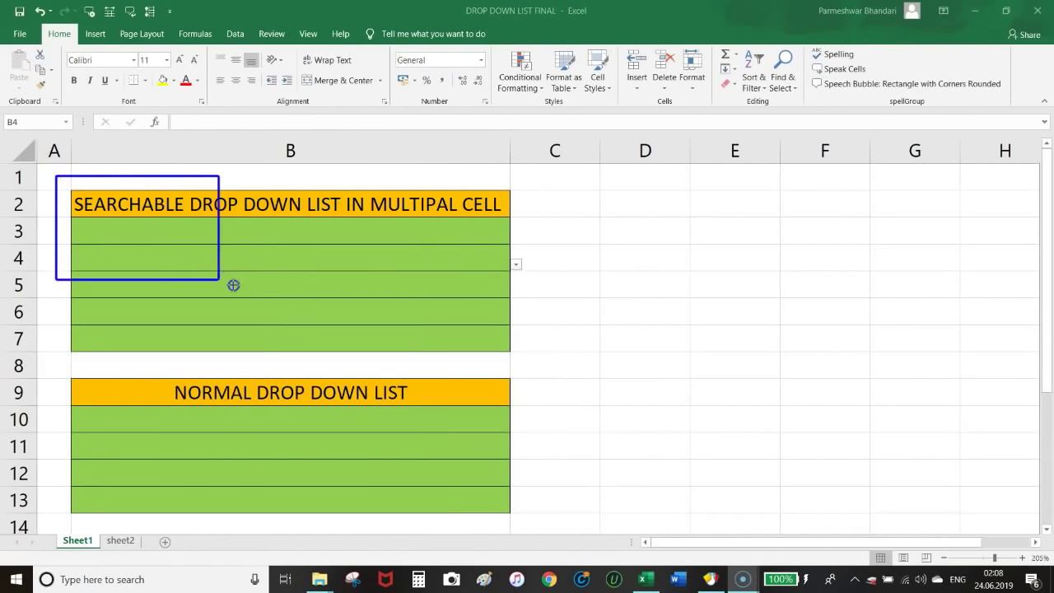
- Enter AK as the search text in B3, then go to sheet2's B2
left_click_drag(552, 283, 554, 283)
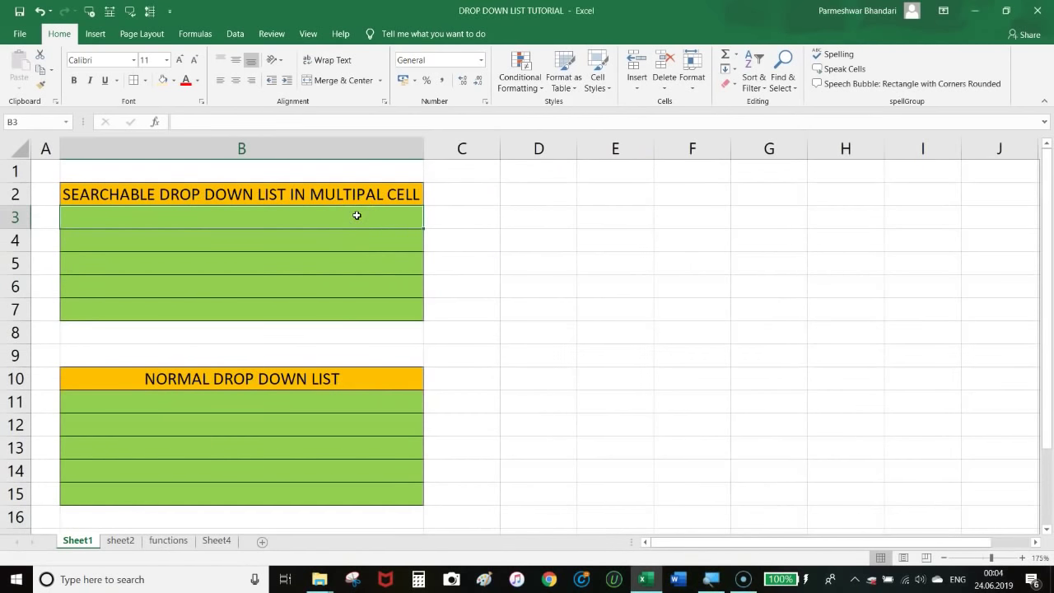
type("AK")
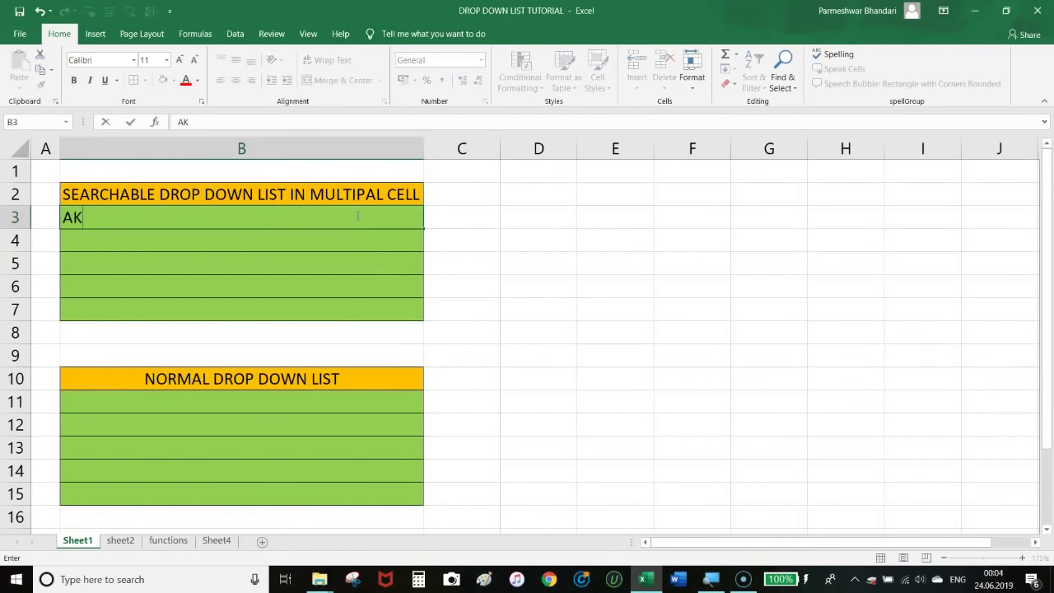
key("Return")
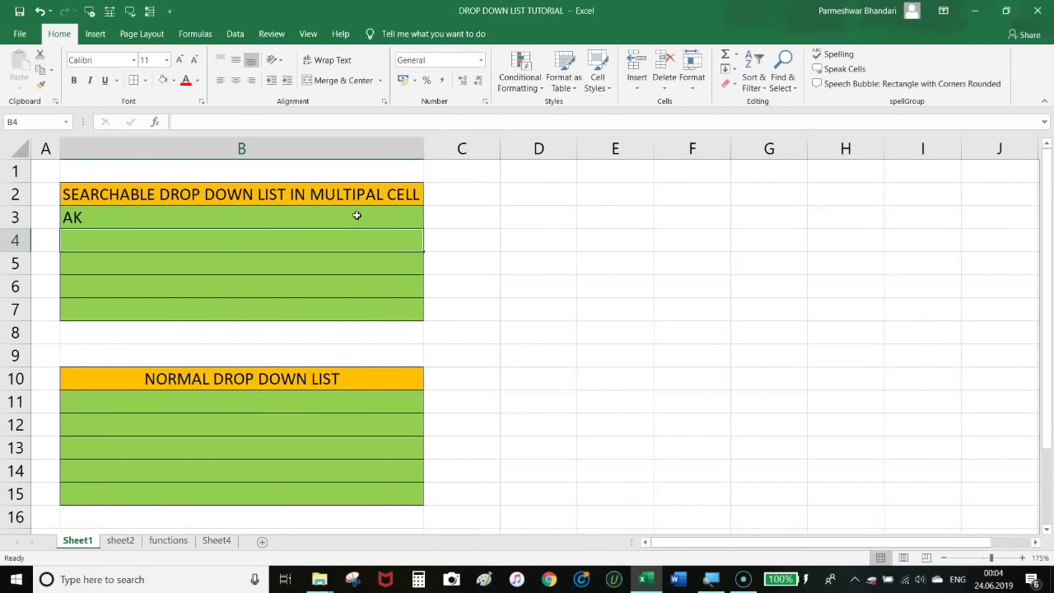
left_click(121, 540)
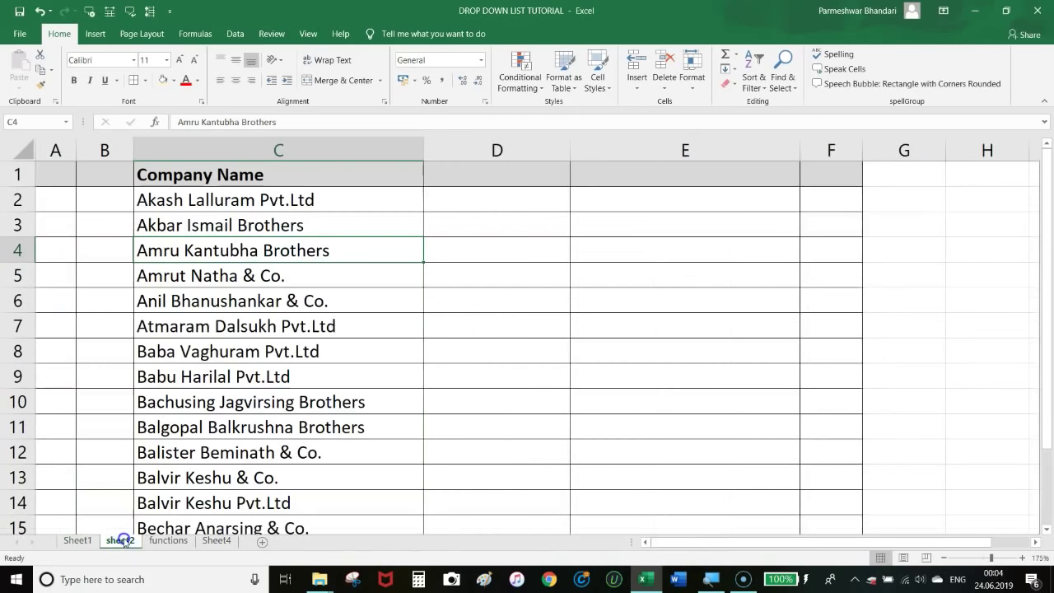
left_click(110, 204)
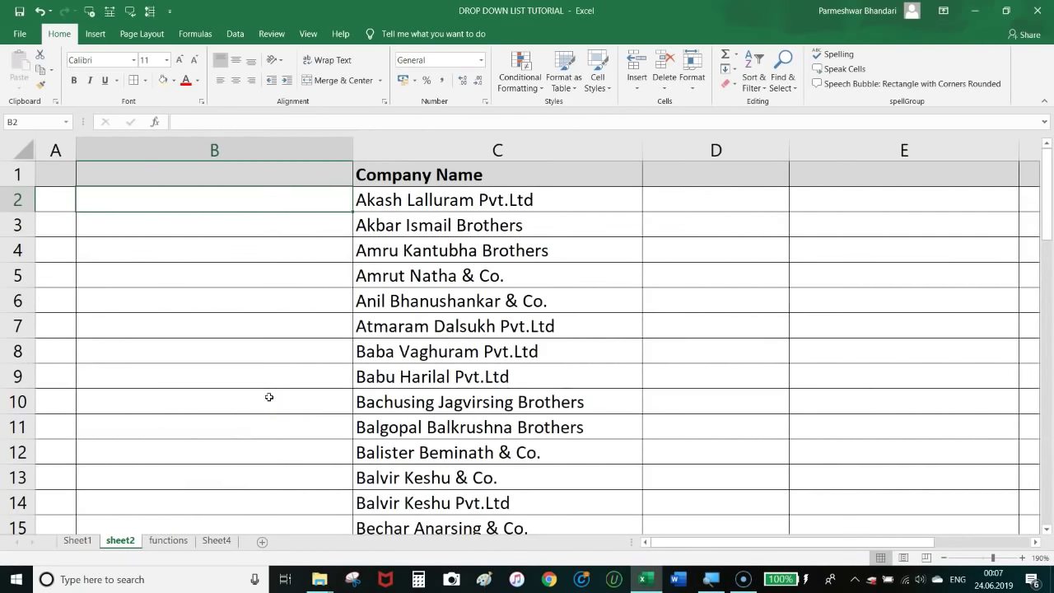
- Enter =SEARCH(Sheet1!$B$3,C2) in sheet2 cell B2, returning 1
type("=SEARCH(")
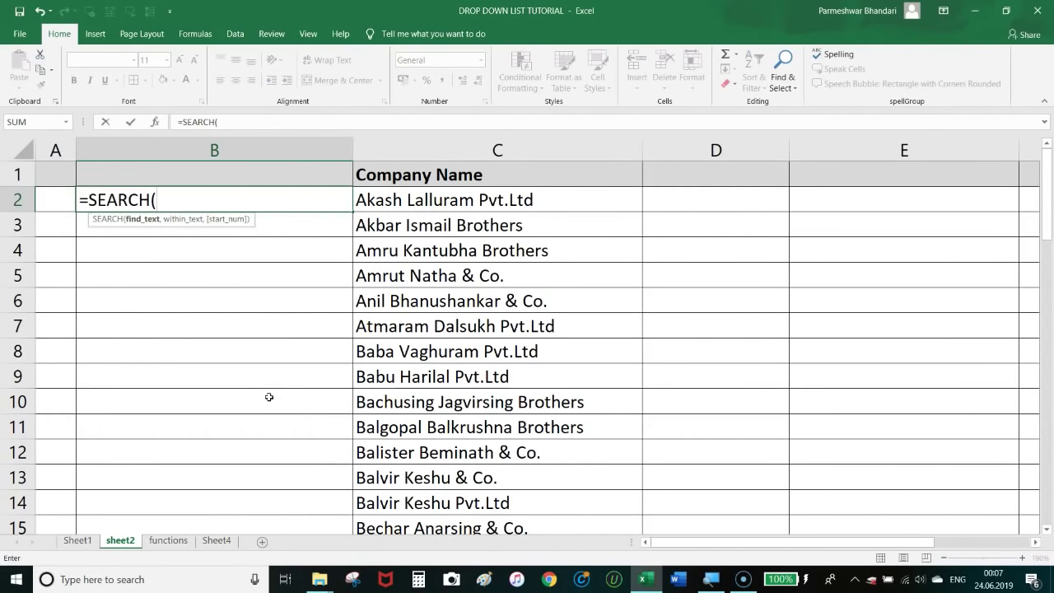
left_click(76, 540)
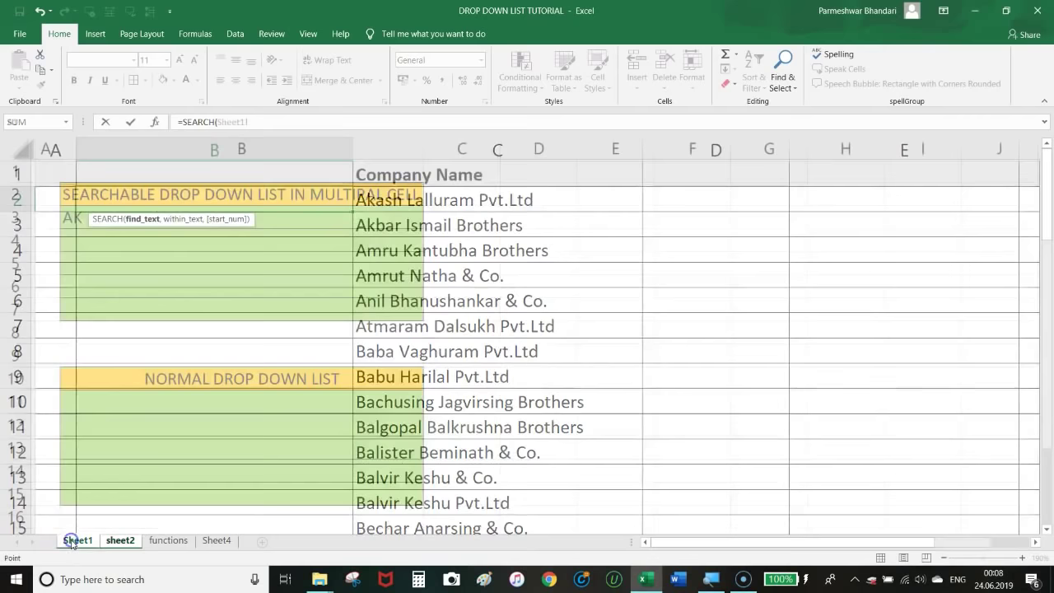
left_click(73, 215)
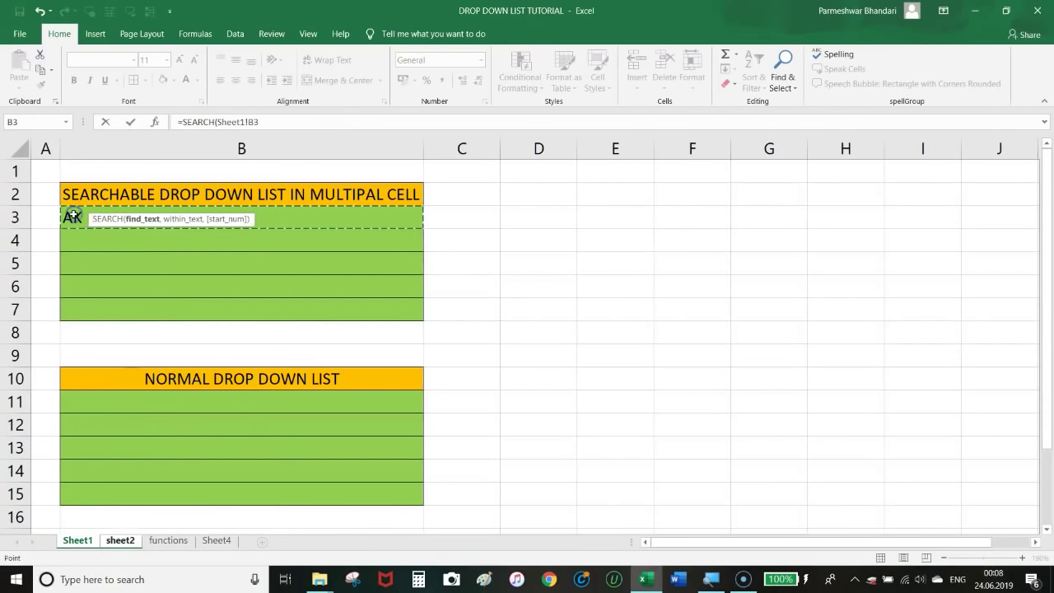
type(",")
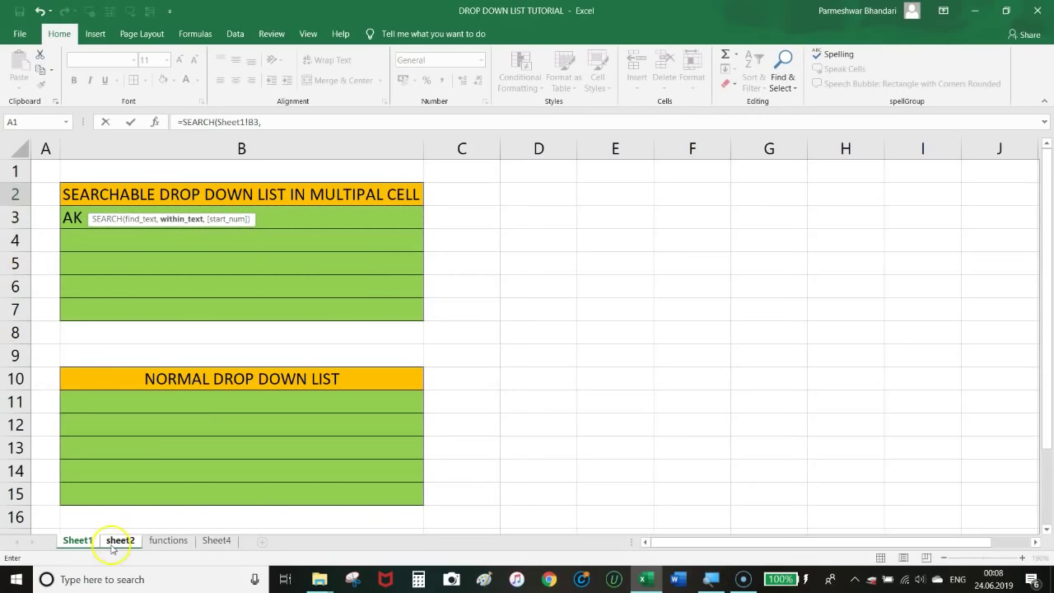
left_click(120, 540)
key("BackSpace")
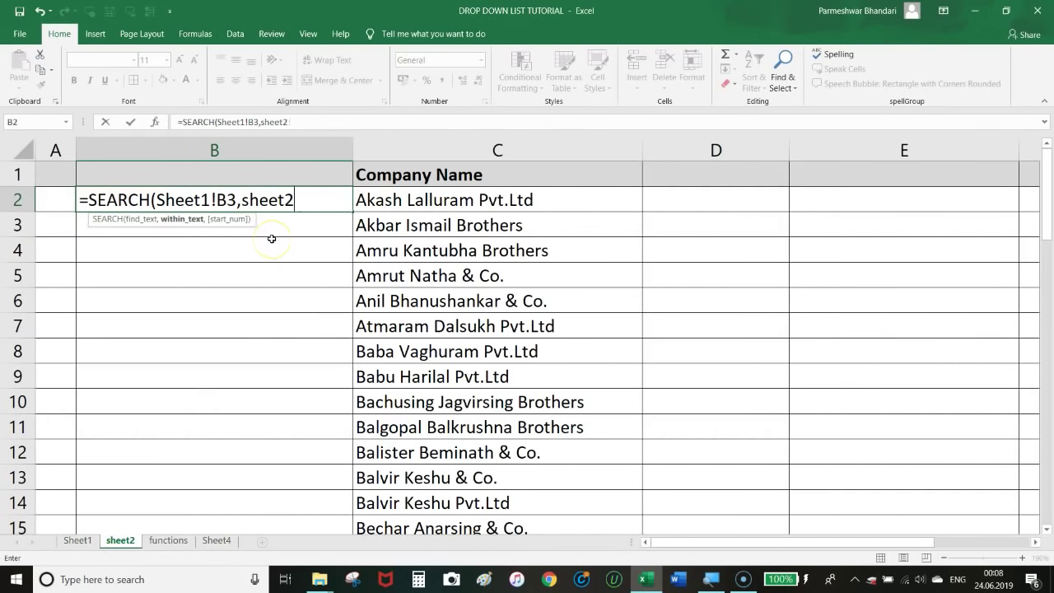
key("BackSpace")
key("BackSpace")
key("BackSpace")
key("BackSpace")
key("BackSpace")
key("BackSpace")
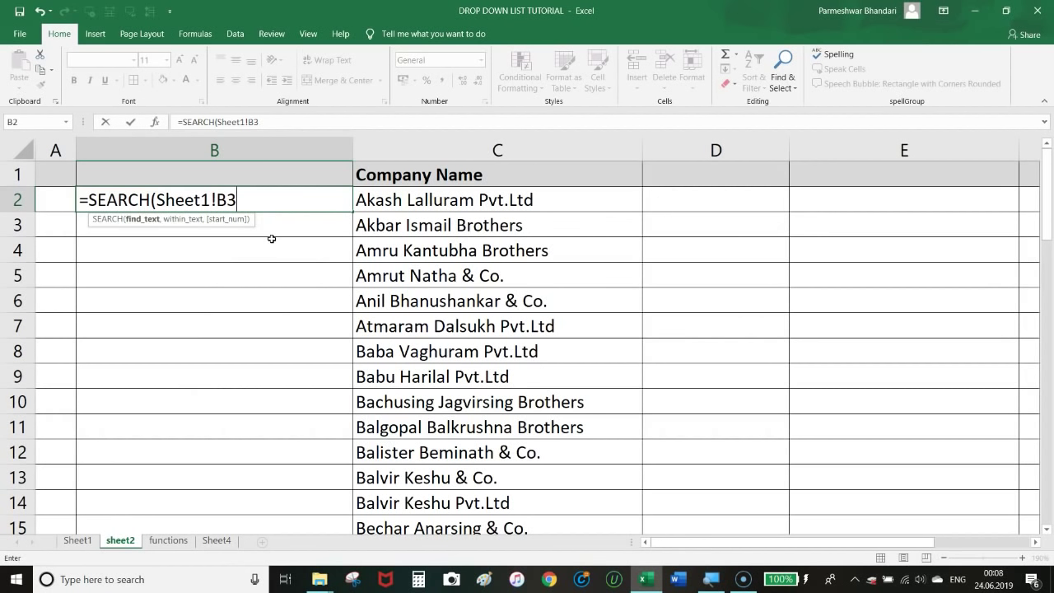
type("$B$3,")
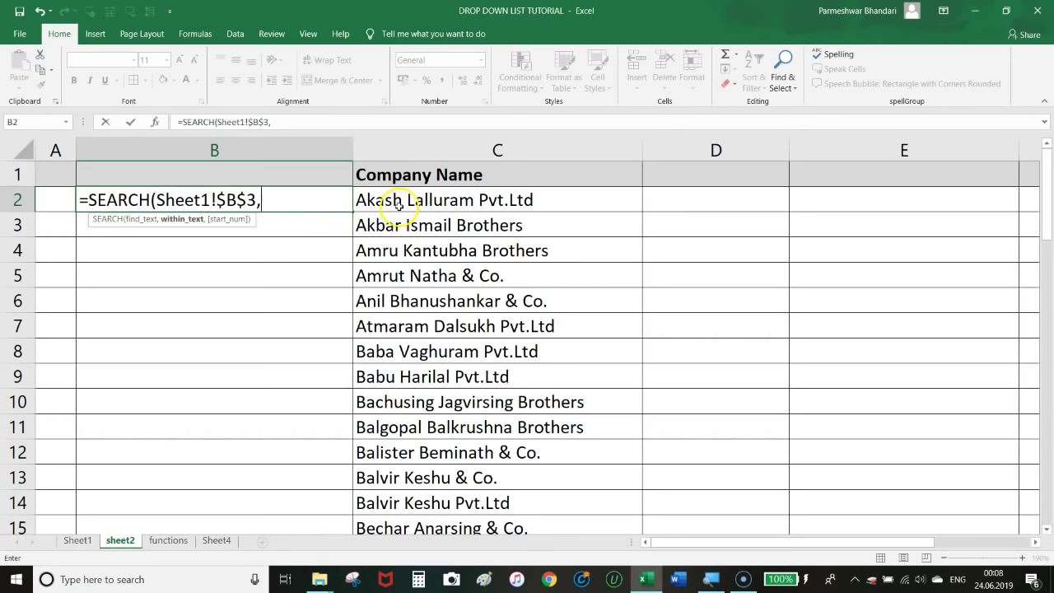
type("C")
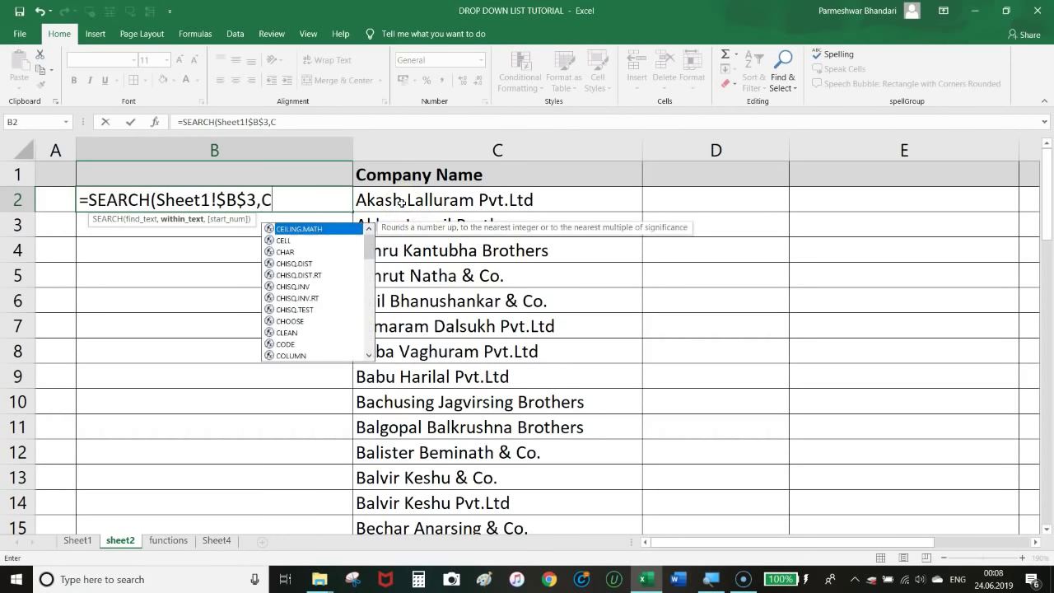
type("2")
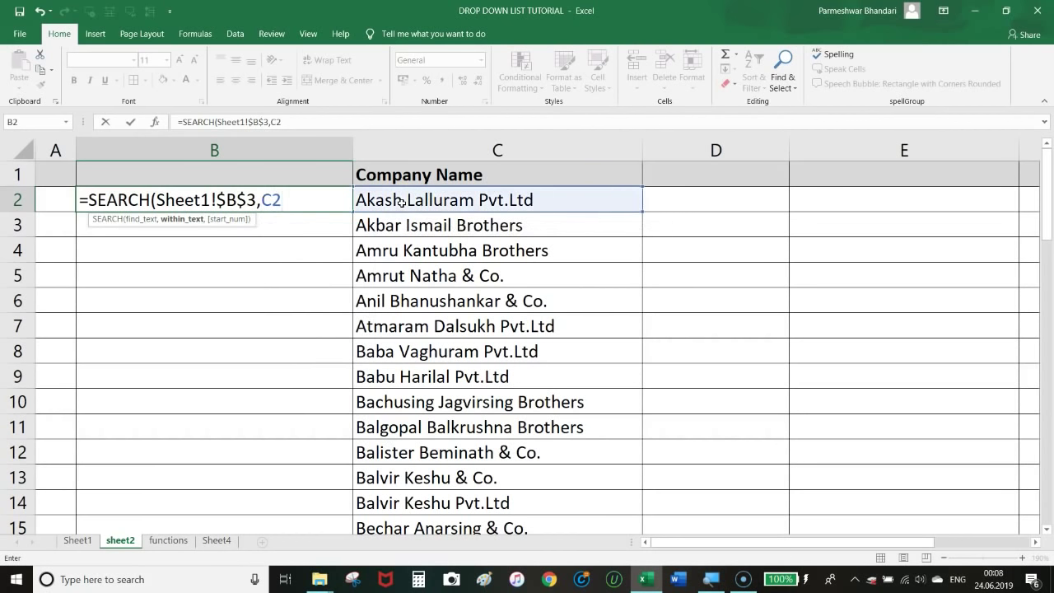
type(")")
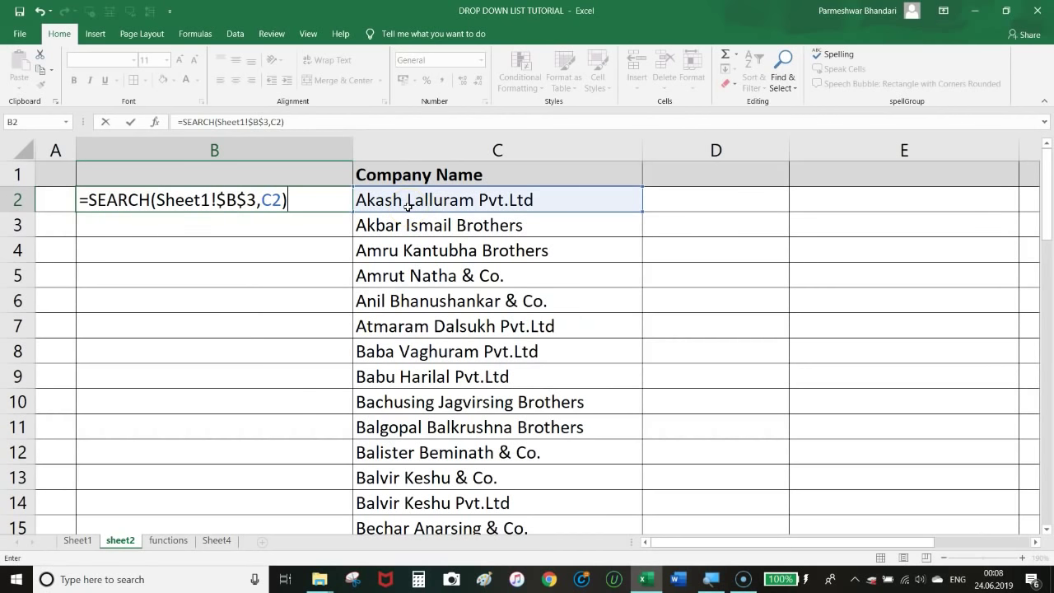
key("Return")
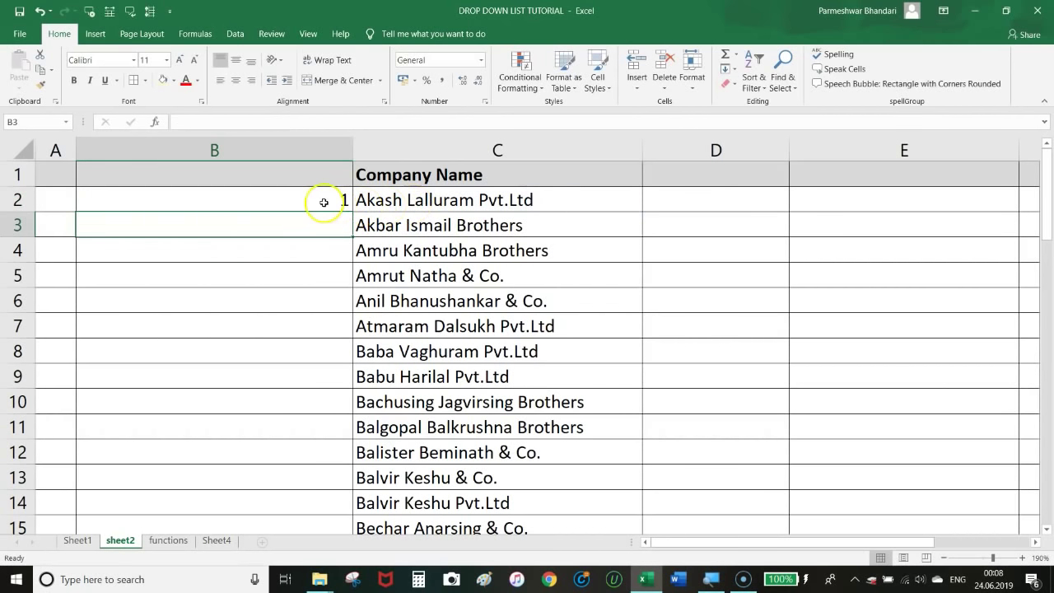
left_click(324, 201)
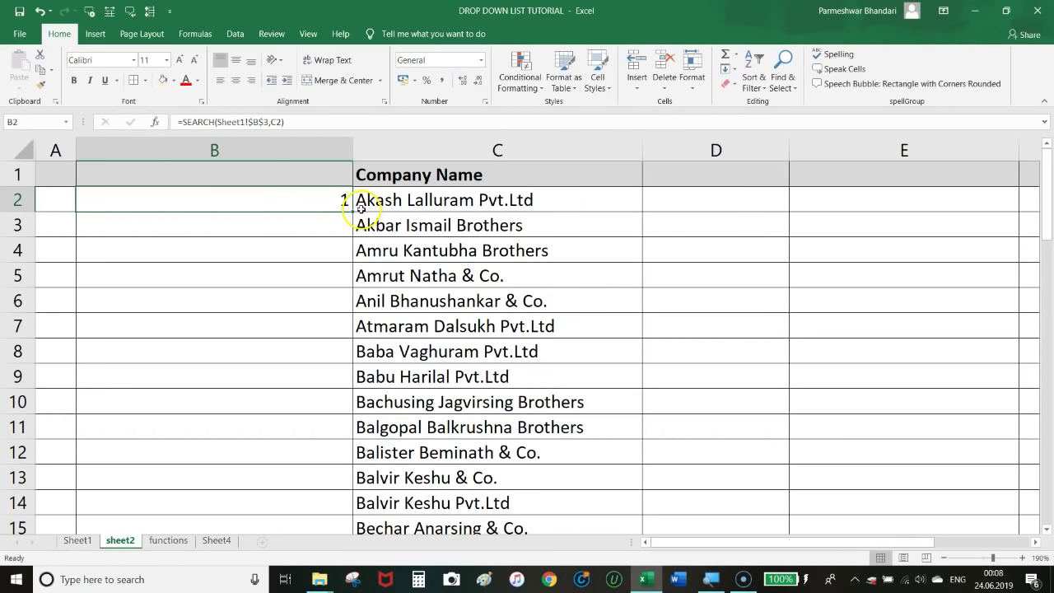
- Fill the SEARCH formula down column B and review results like 8 in B20 and 4 in B28
double_click(353, 211)
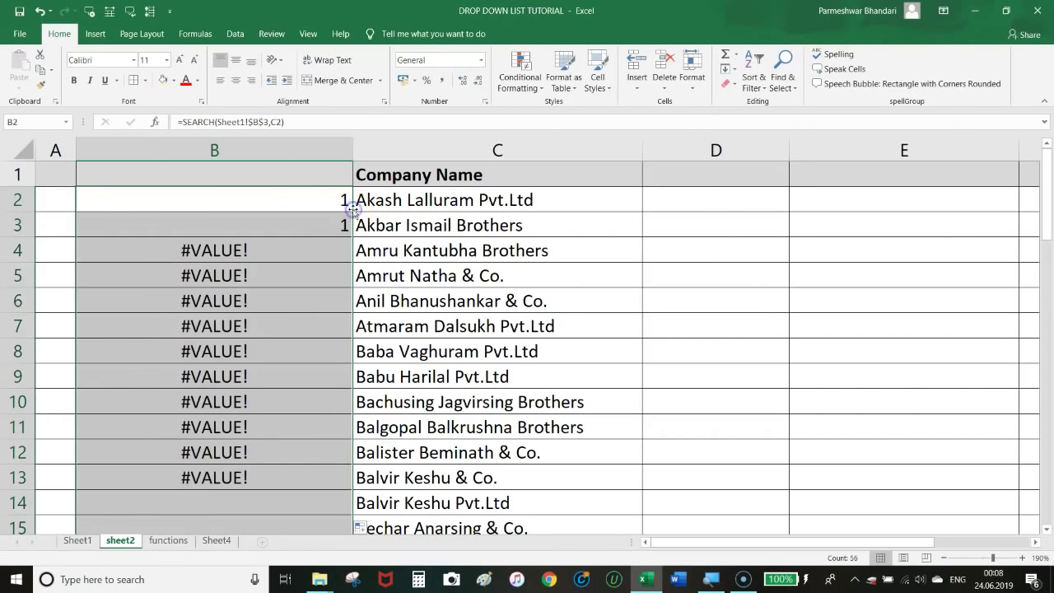
left_click(293, 255)
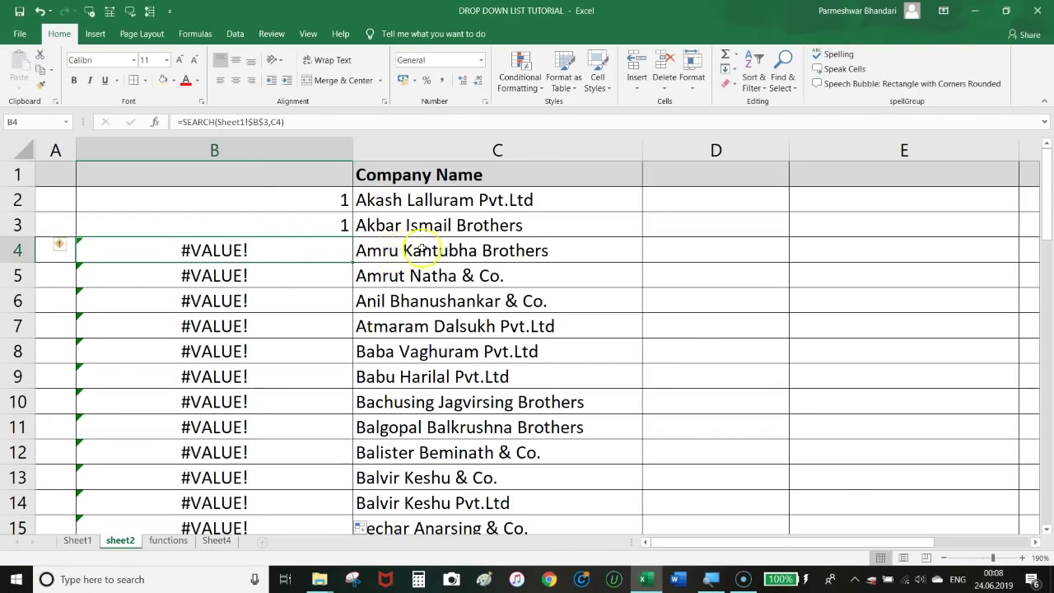
scroll(303, 274, "down", 4)
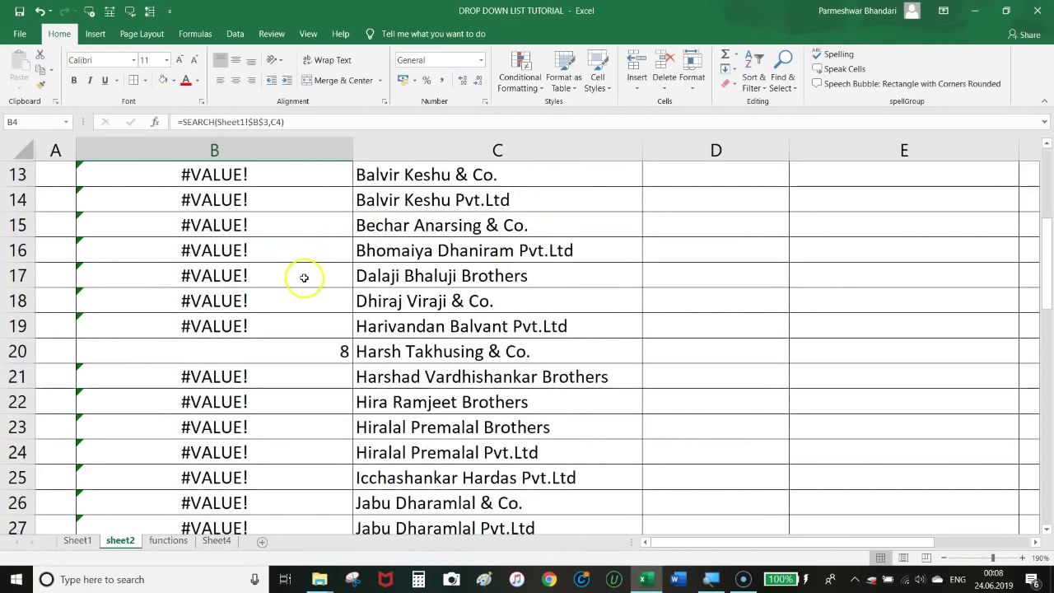
scroll(303, 279, "down", 1)
left_click(388, 275)
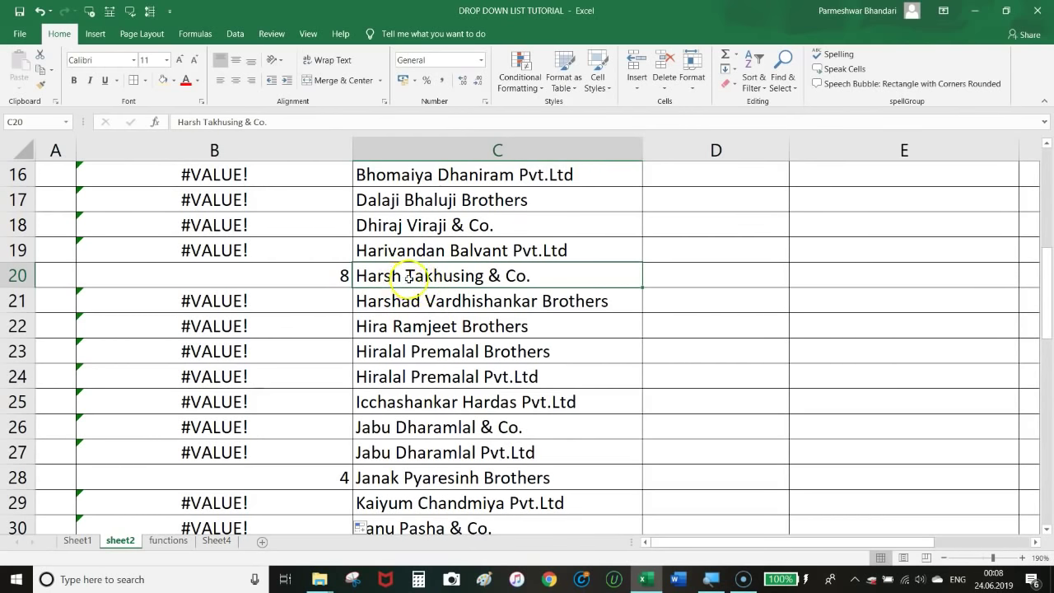
left_click(332, 283)
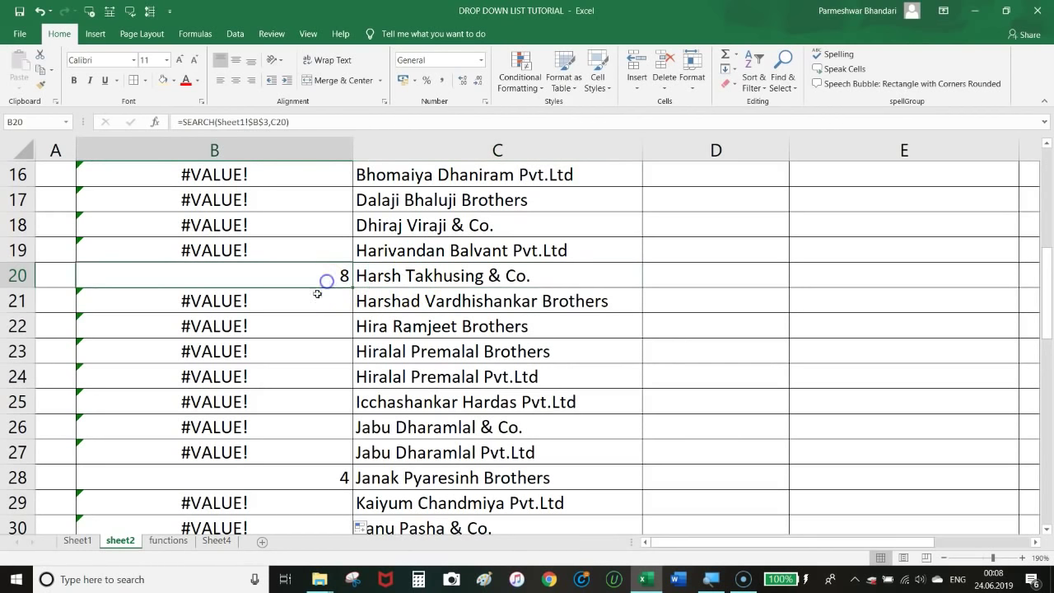
scroll(332, 283, "down", 2)
left_click(309, 326)
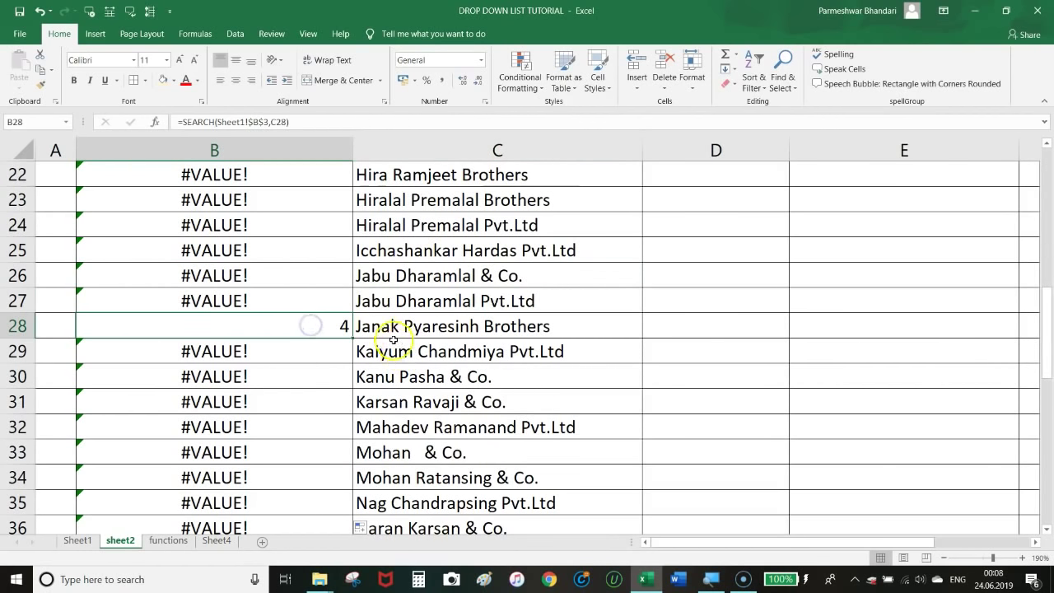
scroll(306, 369, "down", 2)
scroll(300, 363, "down", 2)
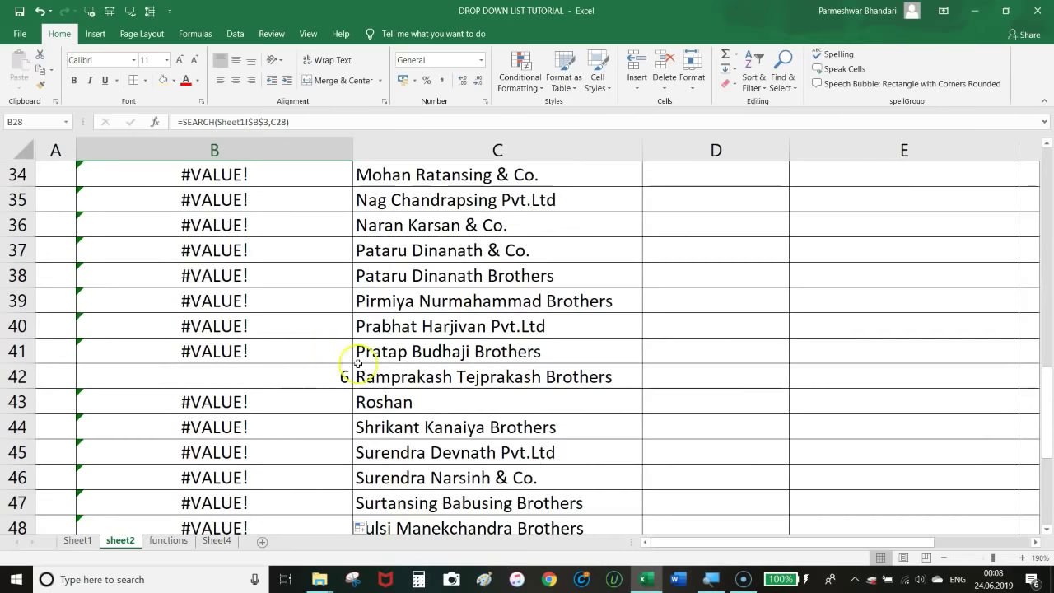
scroll(289, 354, "down", 3)
scroll(288, 346, "down", 5)
scroll(272, 330, "up", 8)
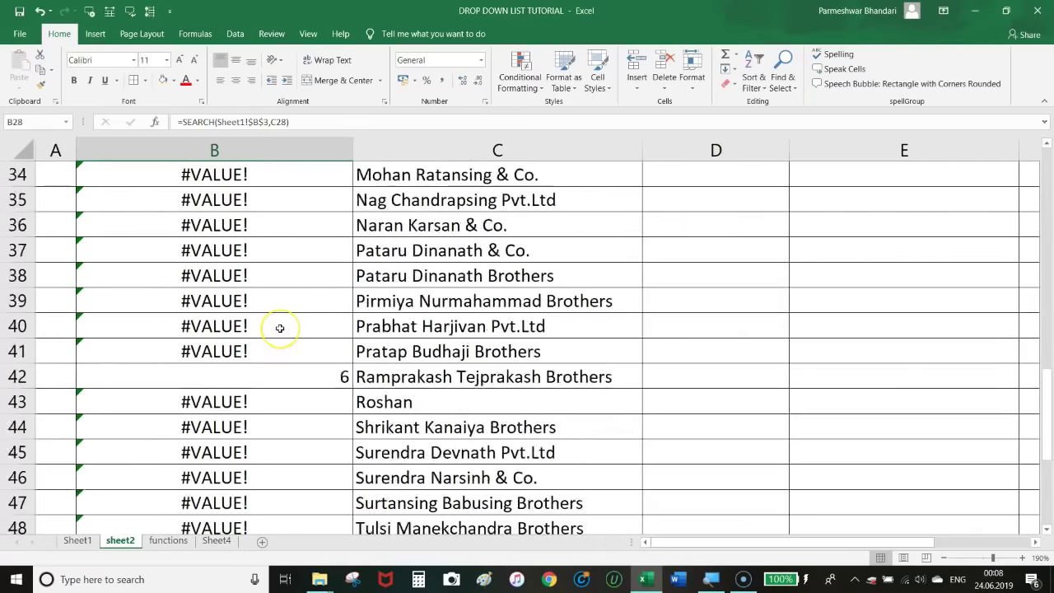
scroll(277, 327, "up", 11)
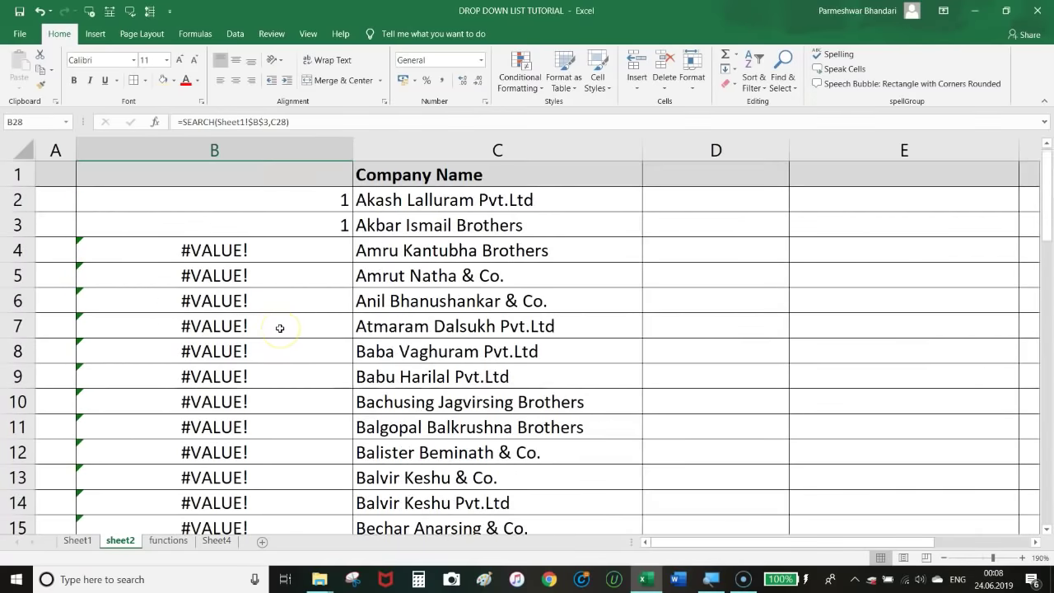
left_click(259, 198)
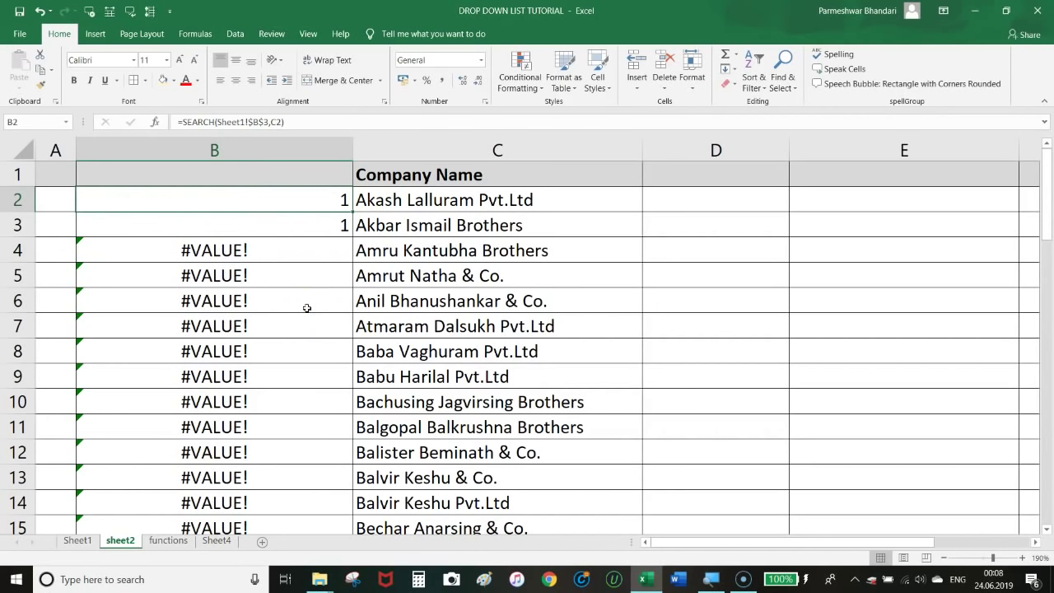
left_click(183, 122)
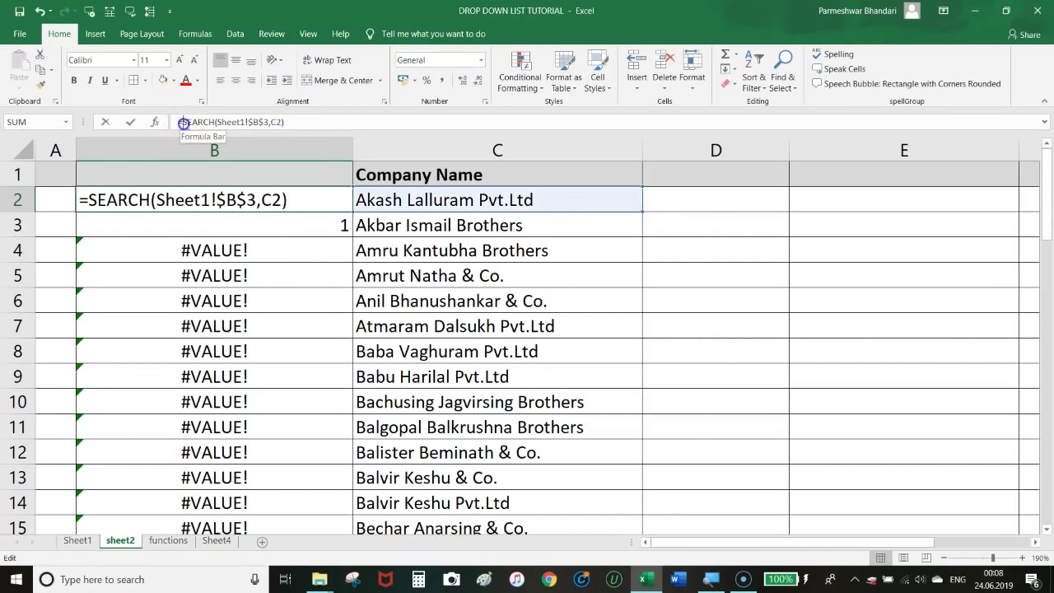
- Change B2 to =ISNUMBER(SEARCH(Sheet1!$B$3,C2))
left_click(232, 146)
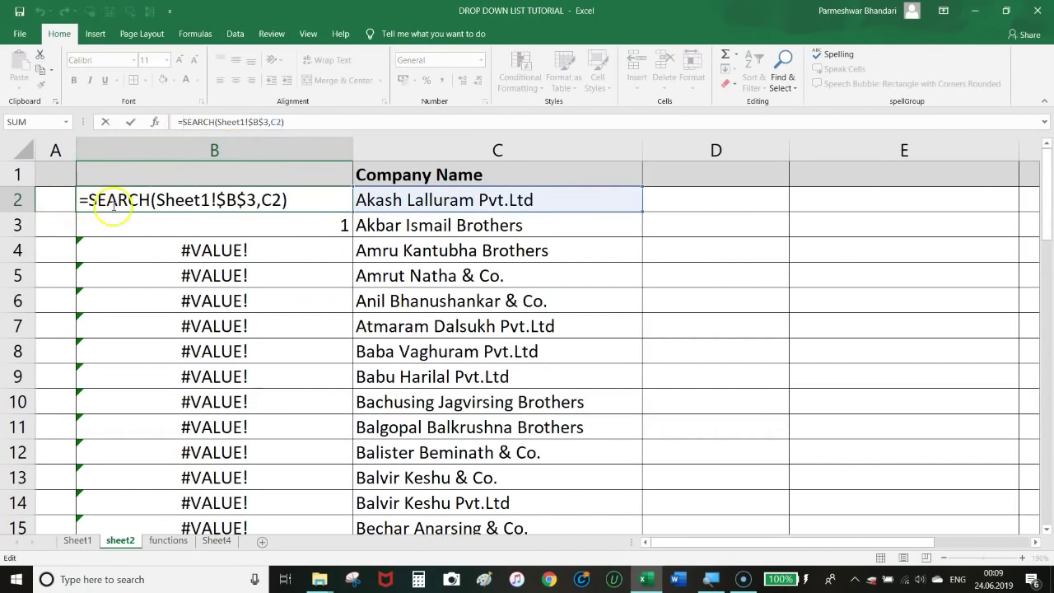
left_click(88, 200)
type("ISNUMBER")
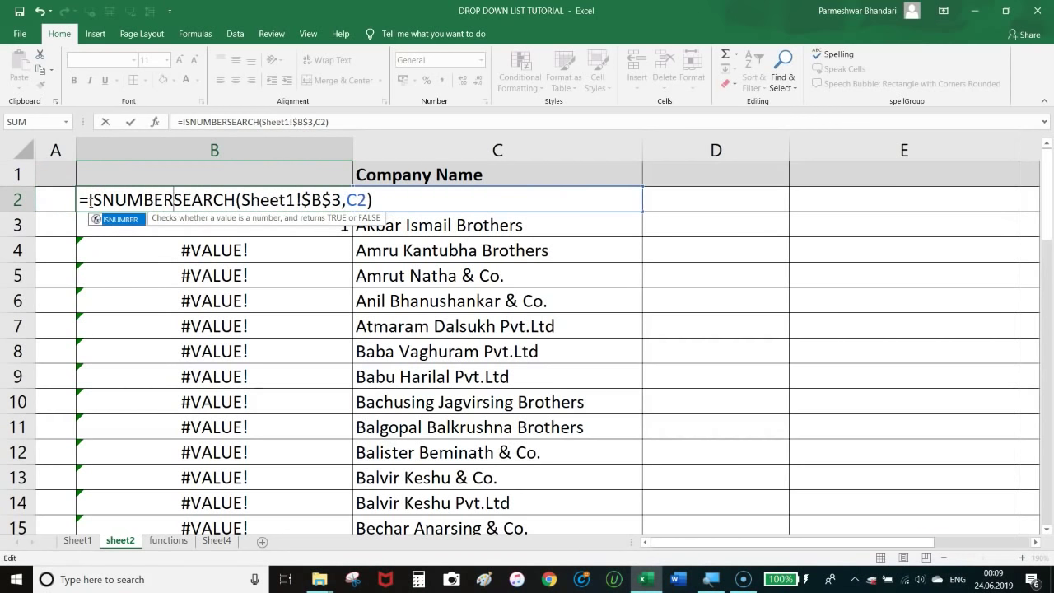
type("(")
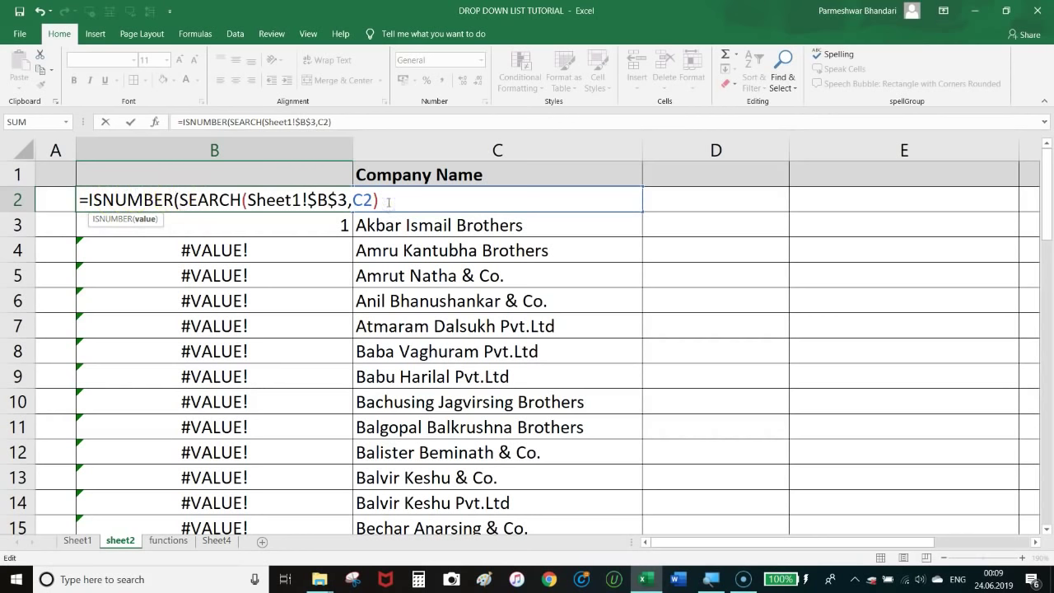
type(")")
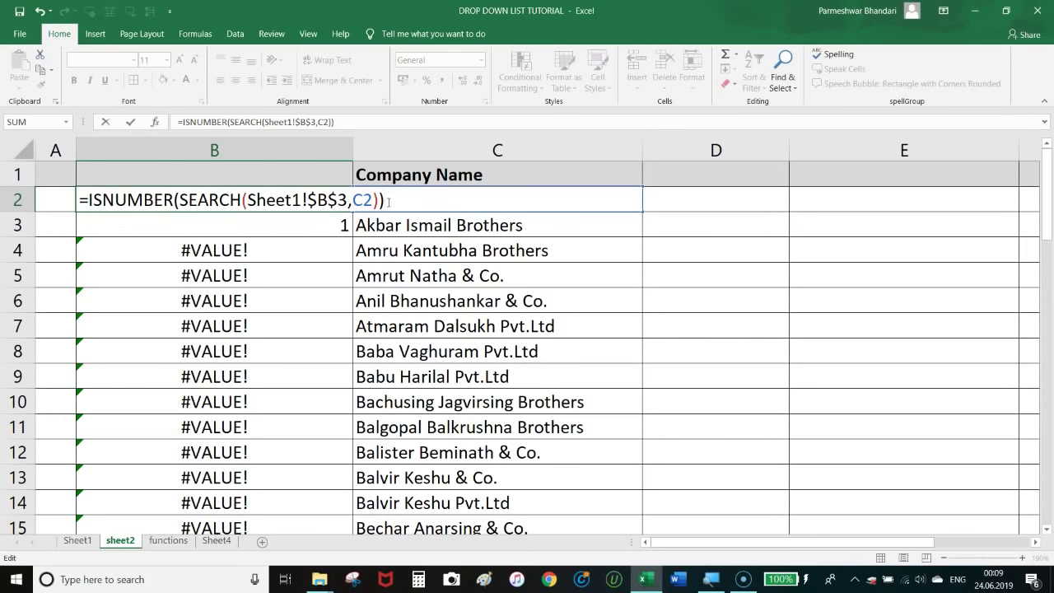
key("Return")
- Copy the ISNUMBER formula down column B and review the TRUE/FALSE results
left_click(339, 200)
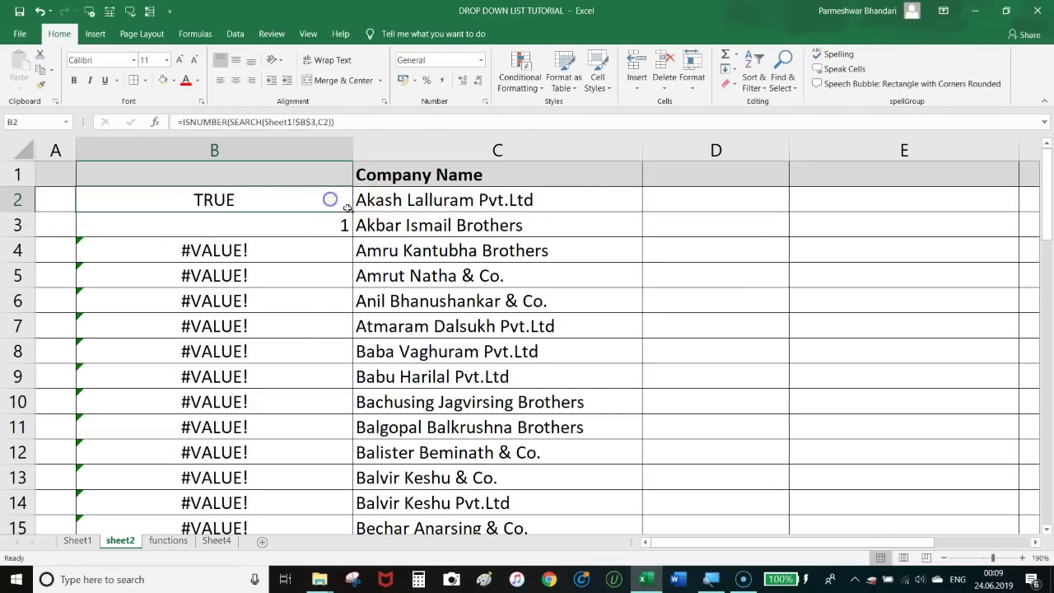
double_click(351, 212)
left_click(258, 298)
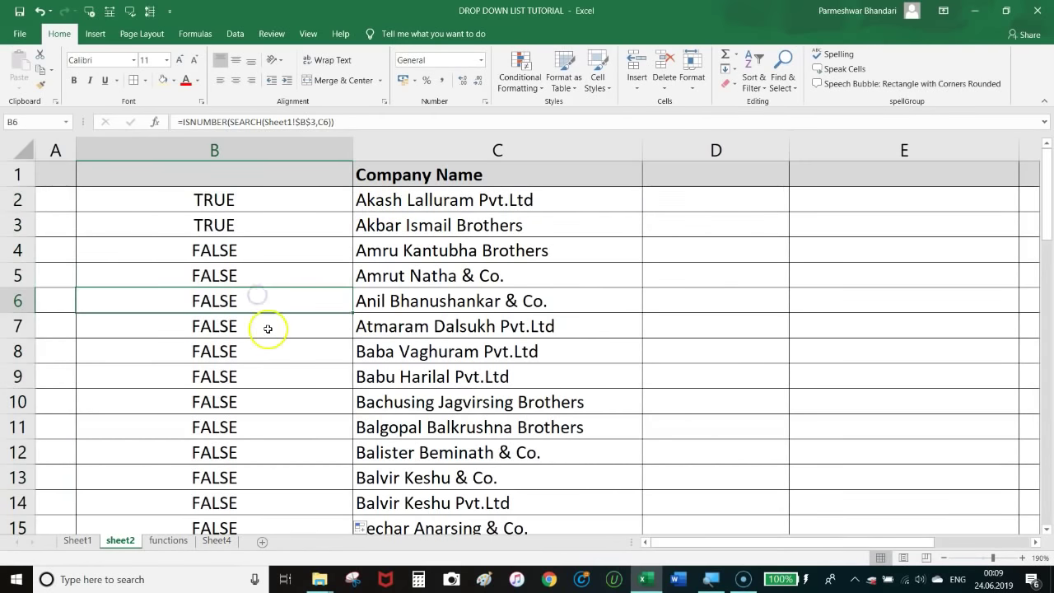
scroll(266, 329, "down", 4)
scroll(269, 329, "down", 4)
scroll(269, 329, "down", 4)
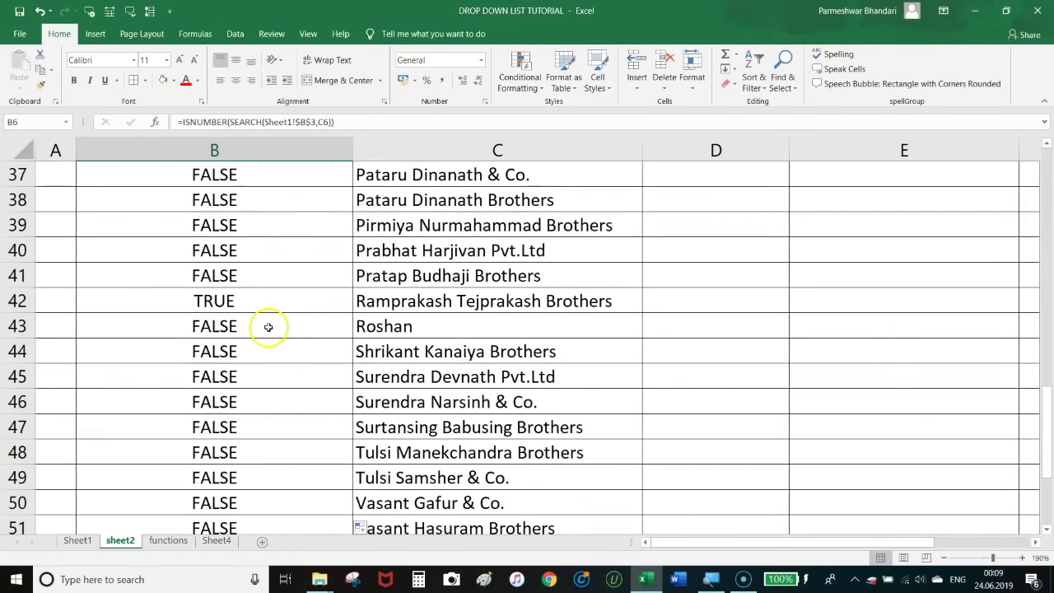
scroll(268, 328, "up", 7)
scroll(268, 327, "up", 5)
left_click(270, 201)
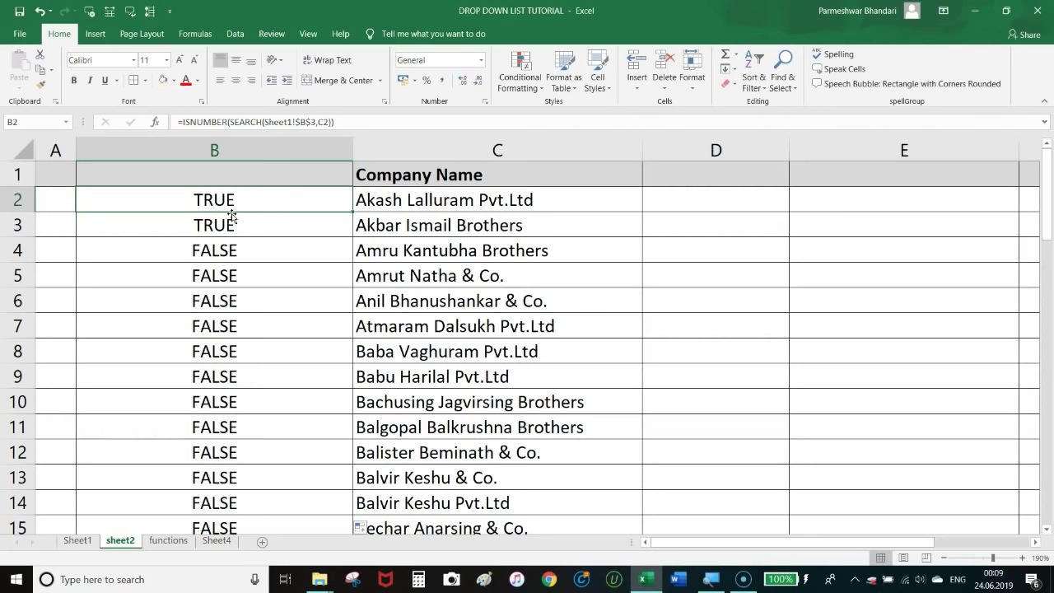
left_click(181, 121)
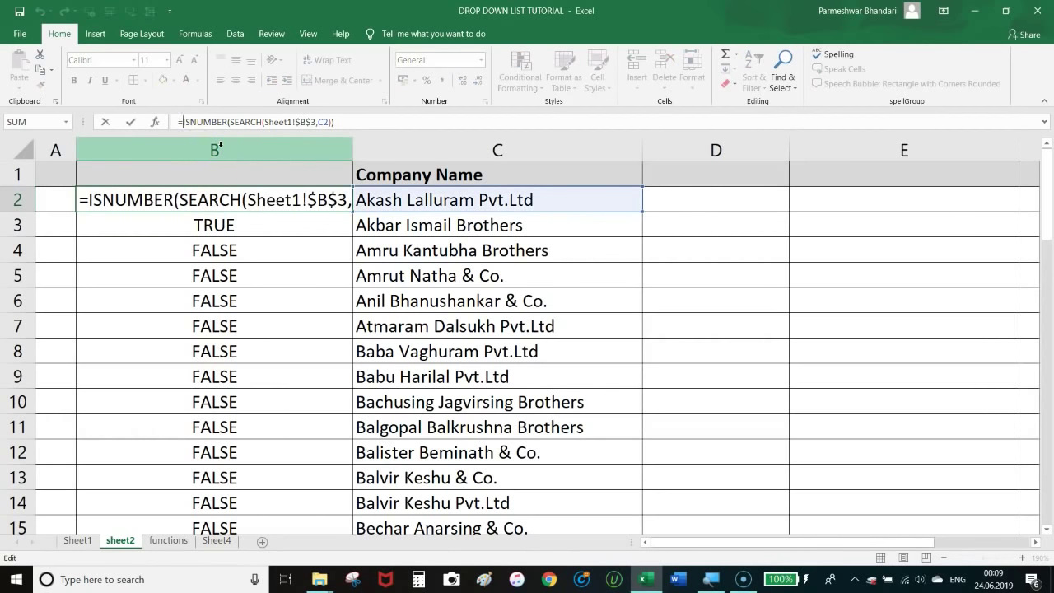
- Change B2 to =IF(ISNUMBER(SEARCH(Sheet1!$B$3,C2)),1,0), fill it down, and narrow column B
type("IF")
double_click(216, 145)
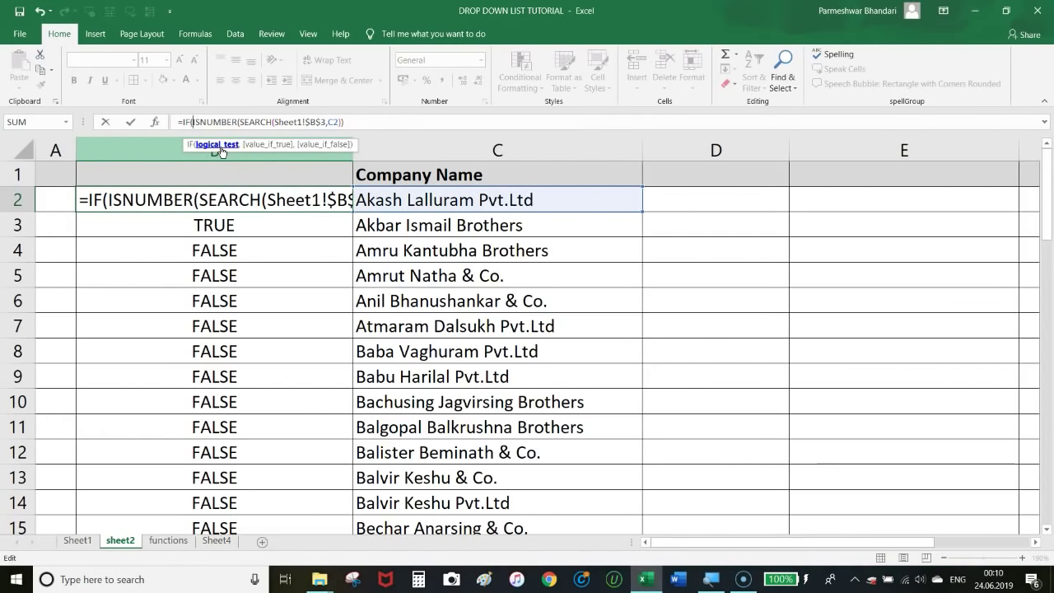
left_click(357, 121)
type(",1")
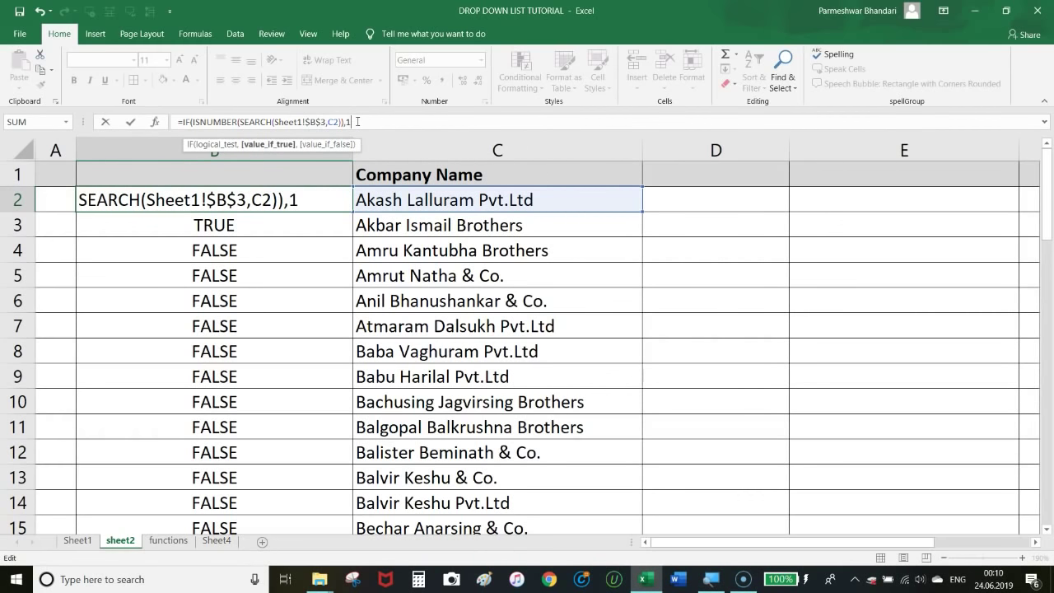
type(",0")
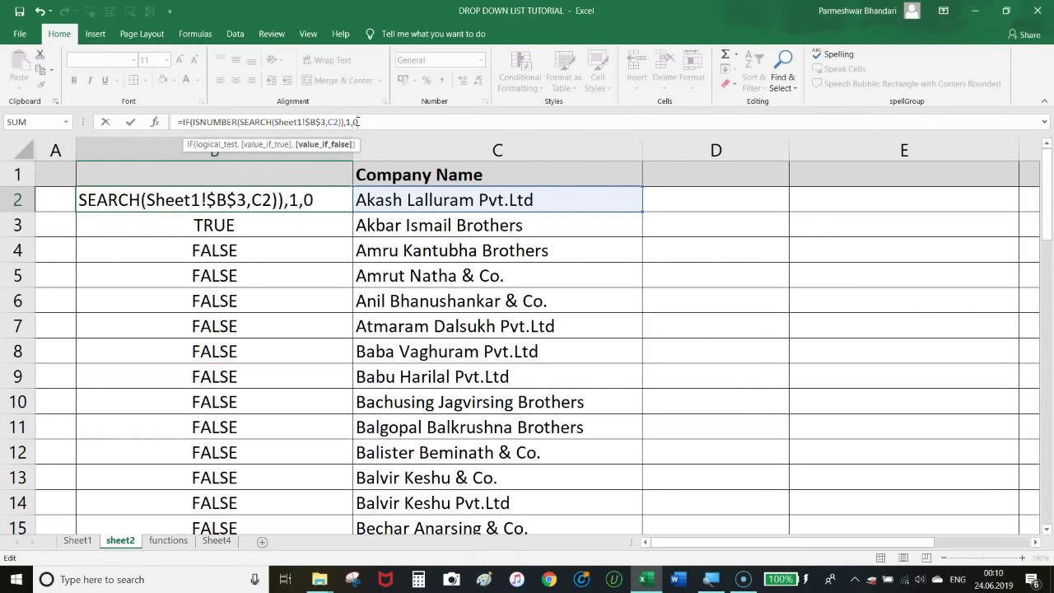
type(")")
key("Return")
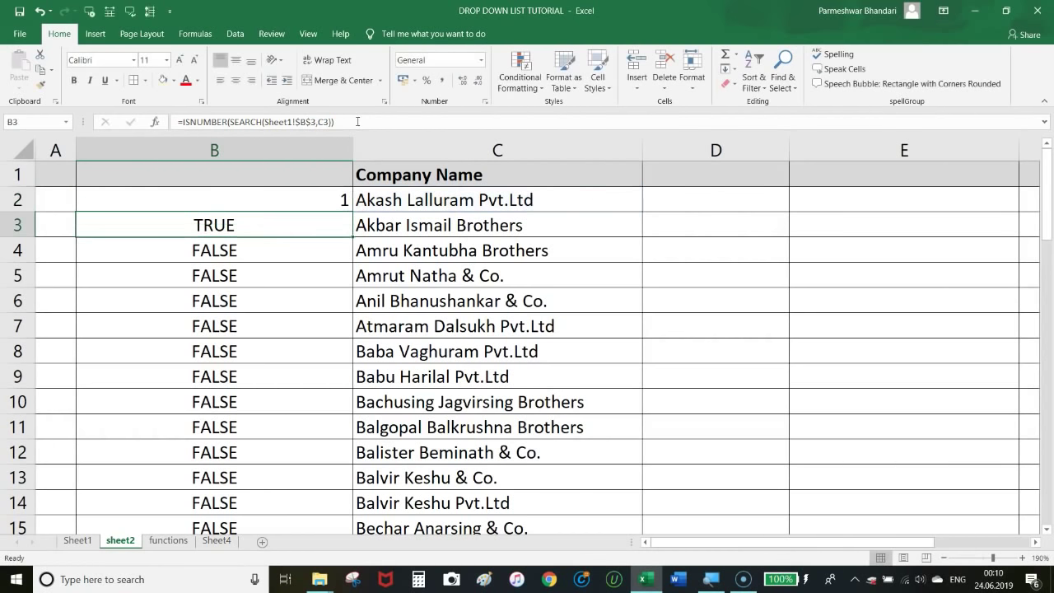
left_click(312, 198)
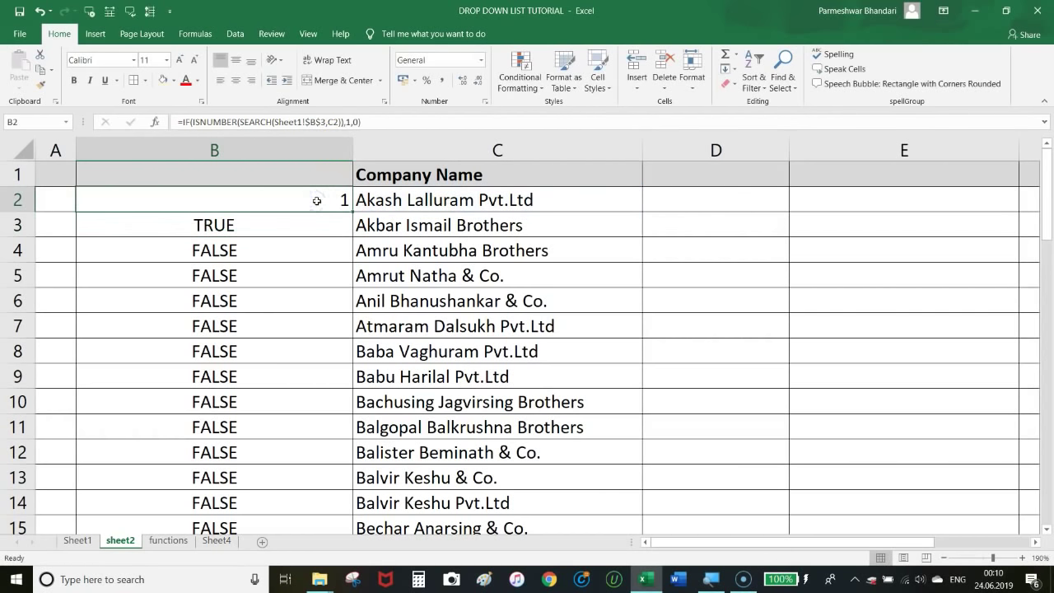
double_click(353, 210)
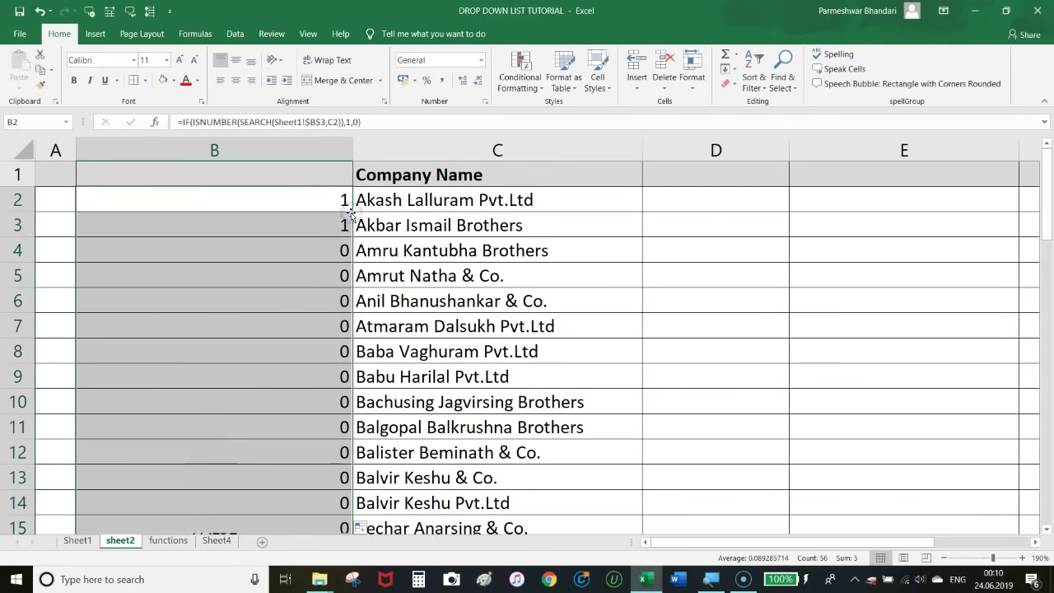
left_click_drag(271, 195, 272, 503)
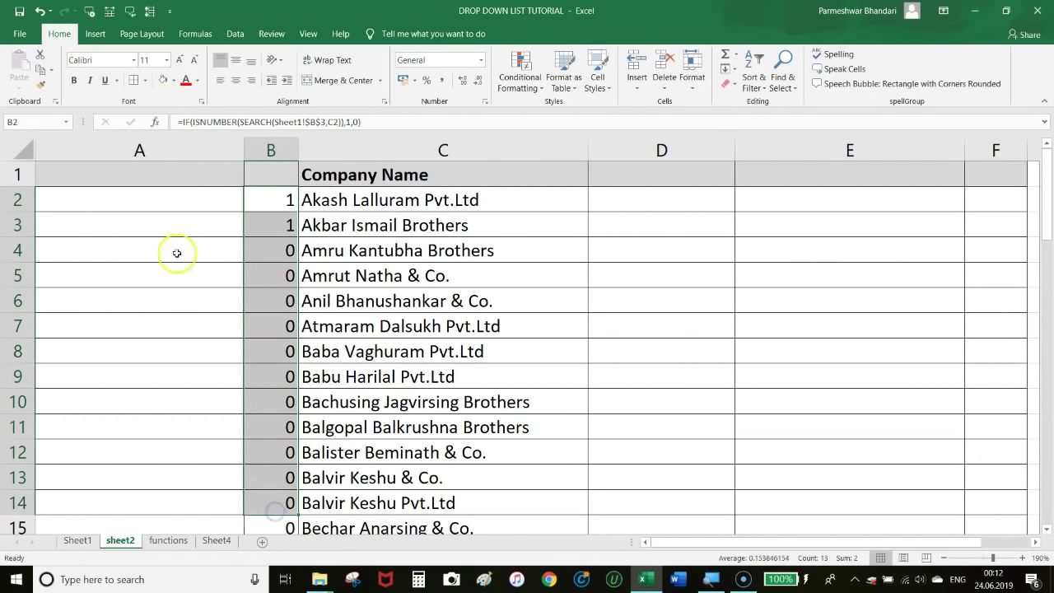
left_click(178, 203)
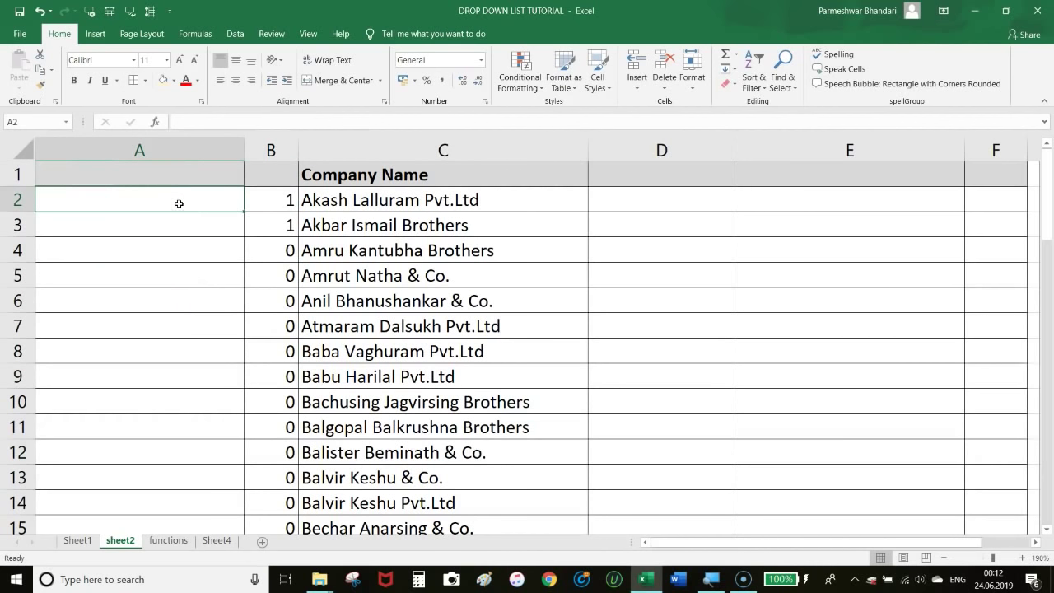
- Enter the running-count formula =IF(B2=1,SUM($B$1:B2),"") in A2
type("=IF(")
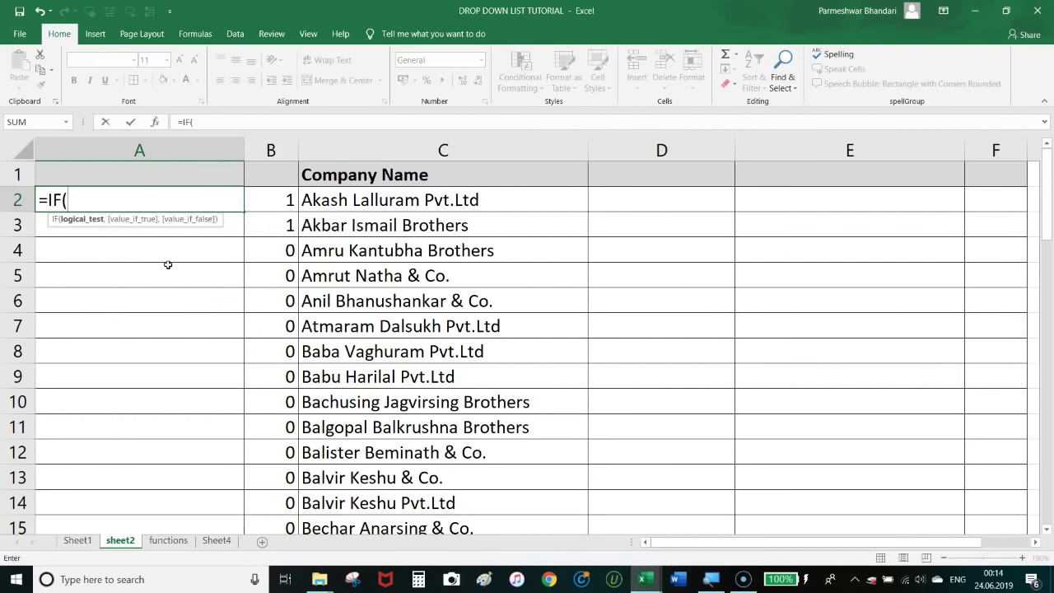
left_click(272, 199)
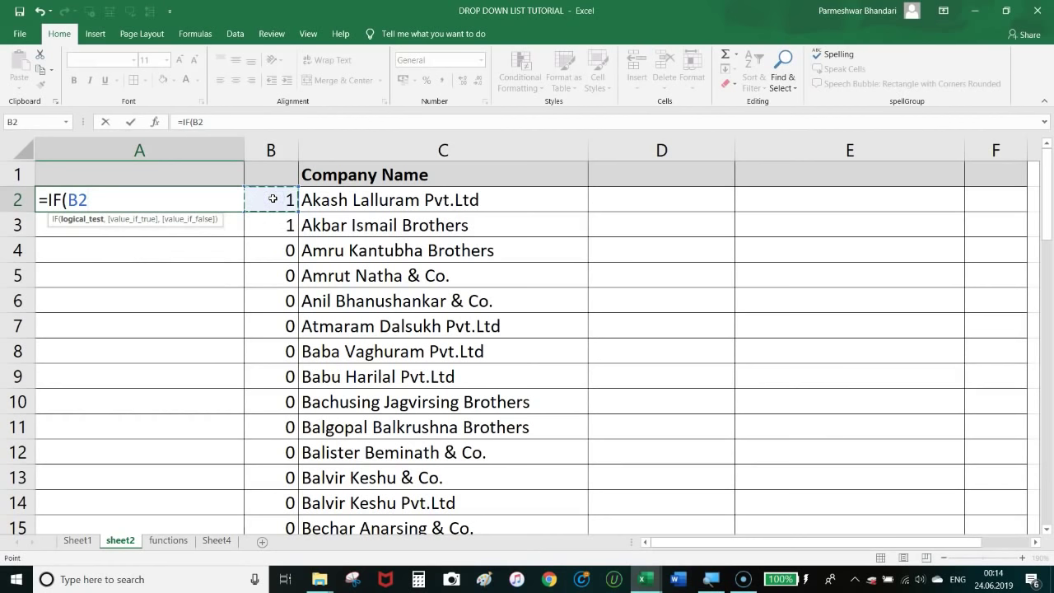
type("=1,")
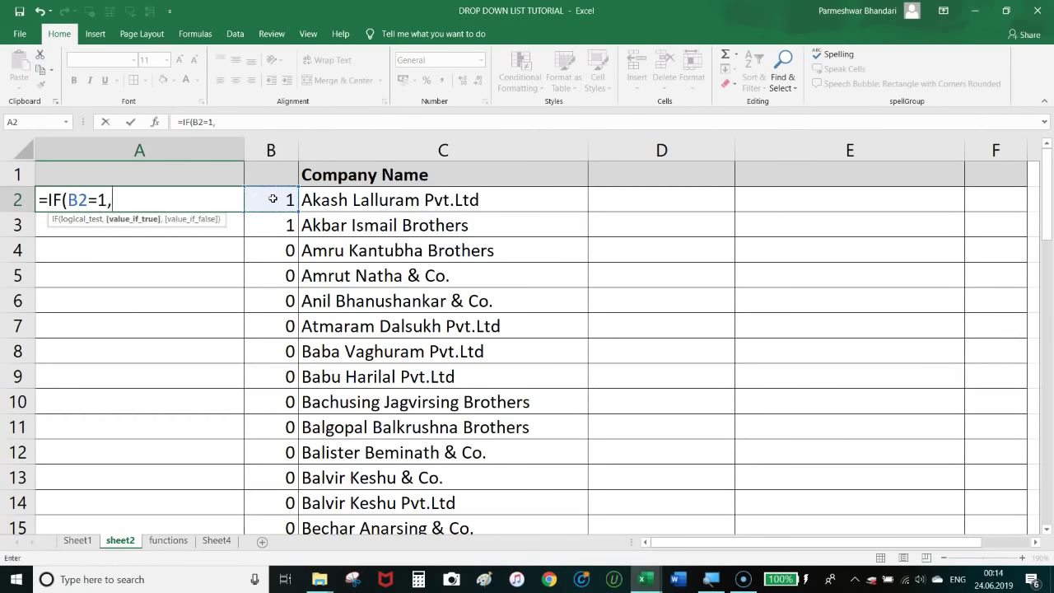
type("SUM")
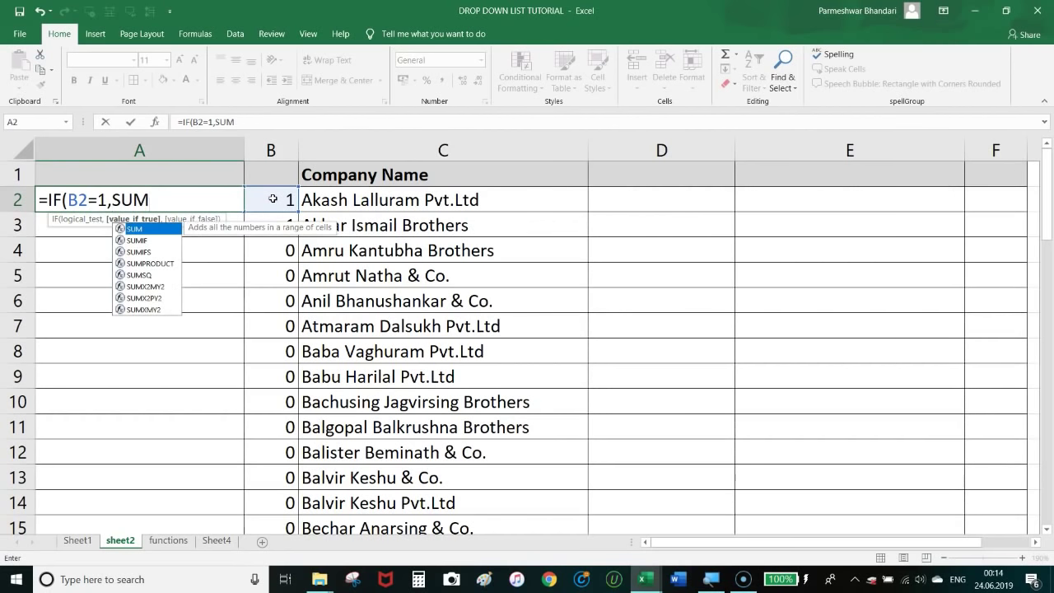
type("(")
left_click(278, 178)
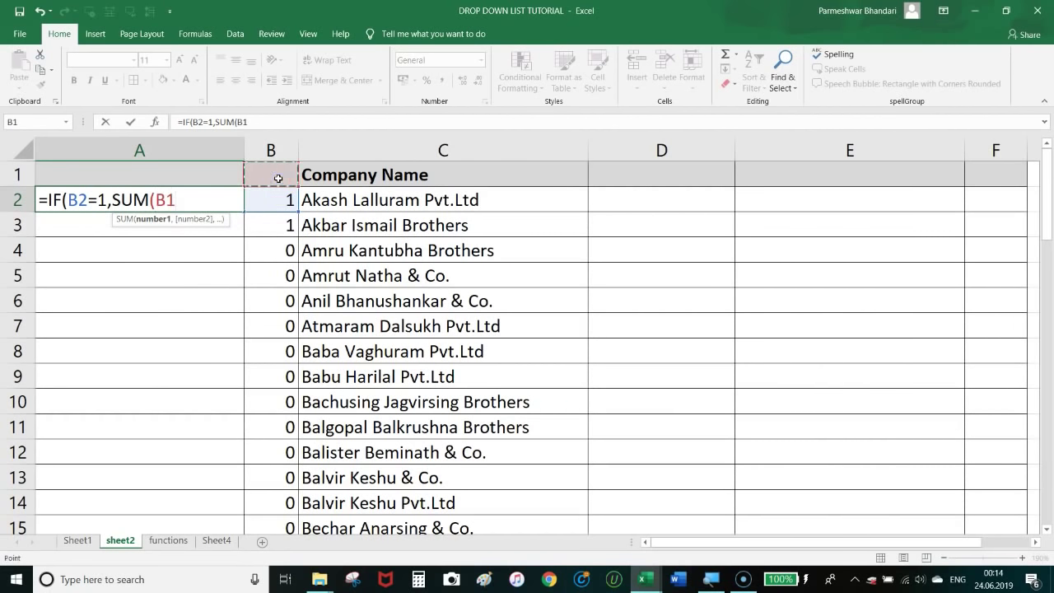
key("shift+Down")
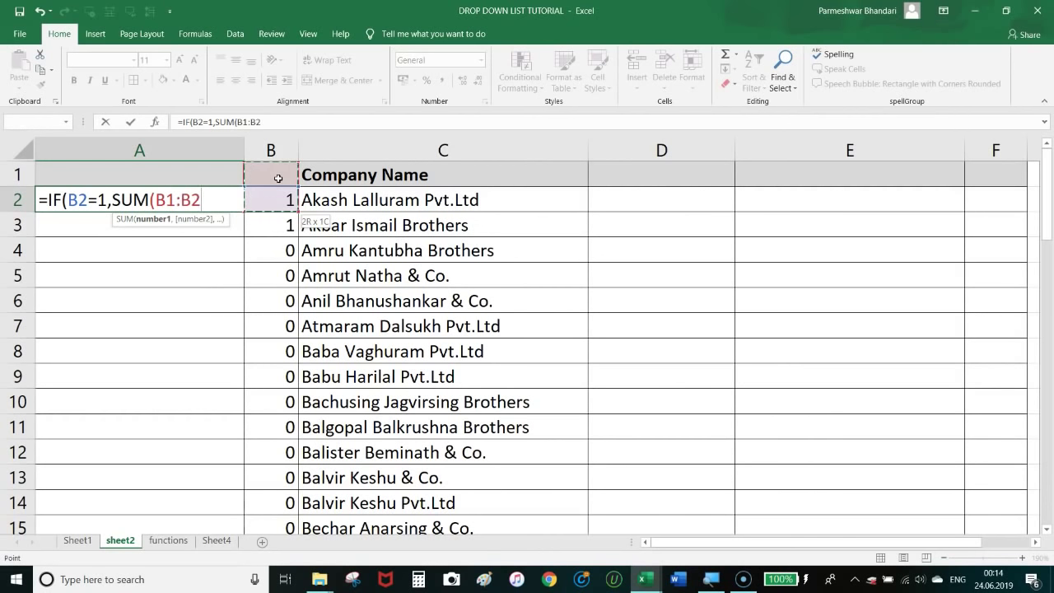
type("),")
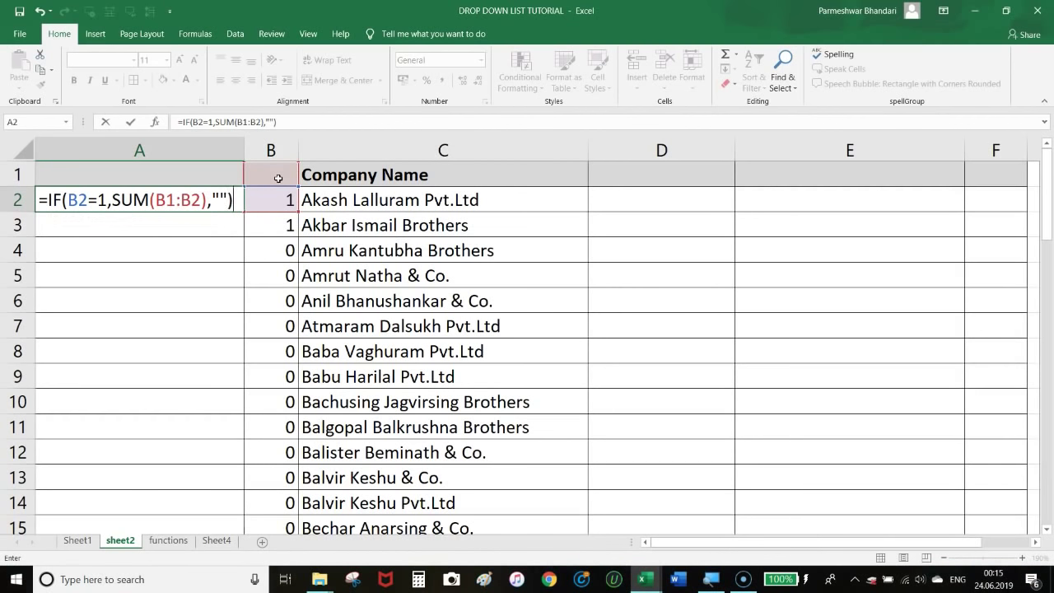
left_click(164, 200)
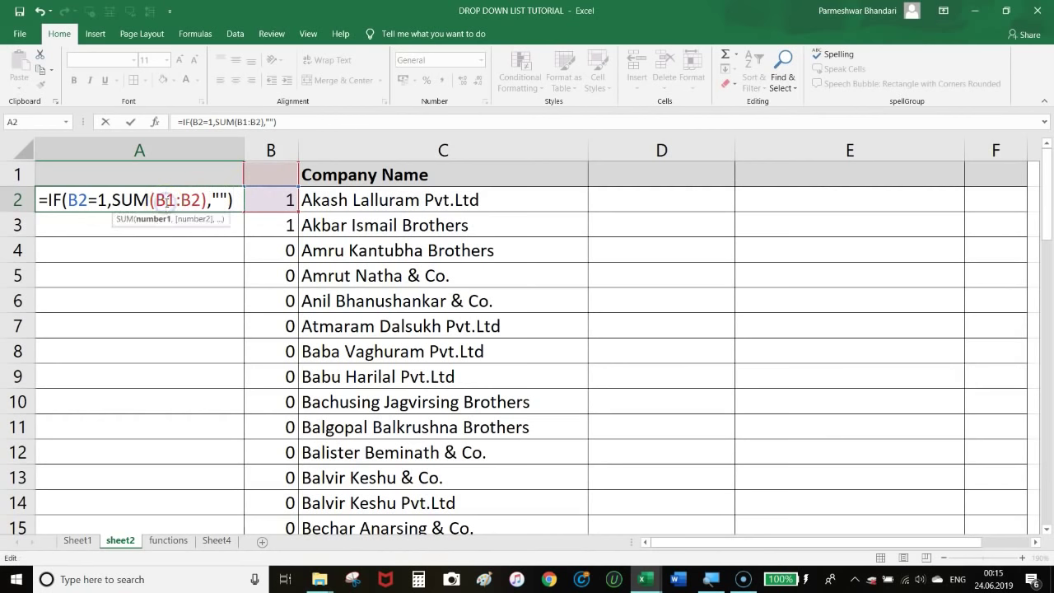
key("F4")
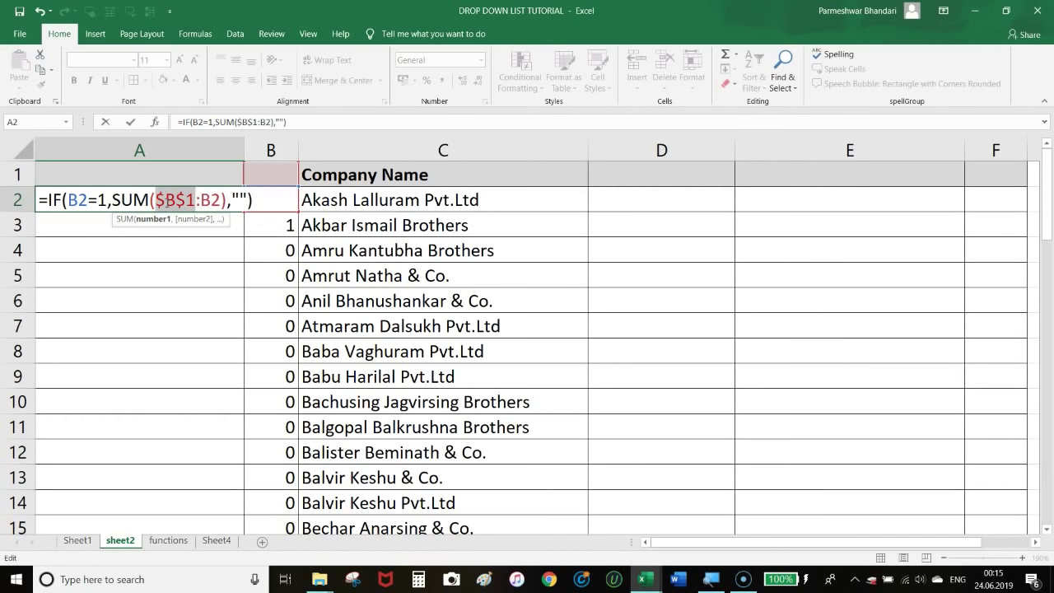
key("Return")
- Fill the running count down column A, checking counts up to 4, and narrow column A
left_click(177, 199)
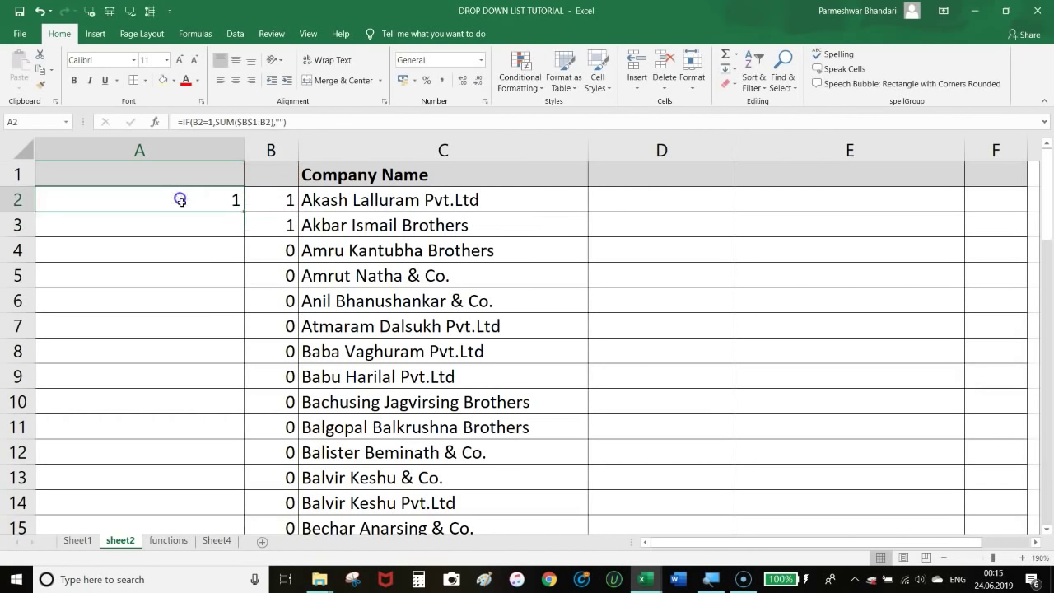
double_click(243, 213)
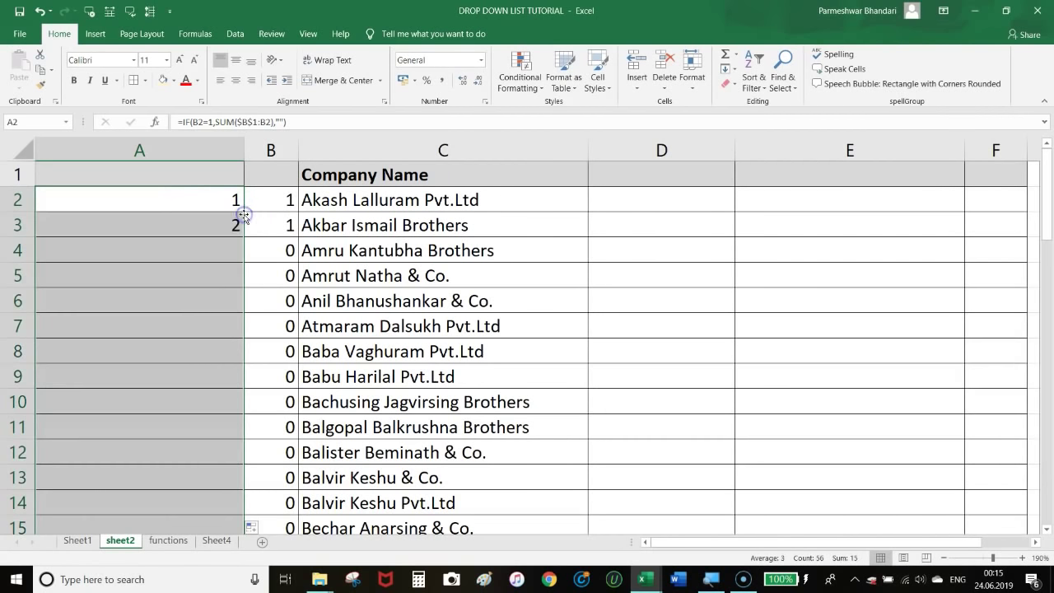
left_click(216, 231)
scroll(216, 283, "down", 2)
scroll(219, 362, "down", 1)
scroll(209, 425, "down", 1)
left_click(211, 426)
scroll(212, 416, "down", 5)
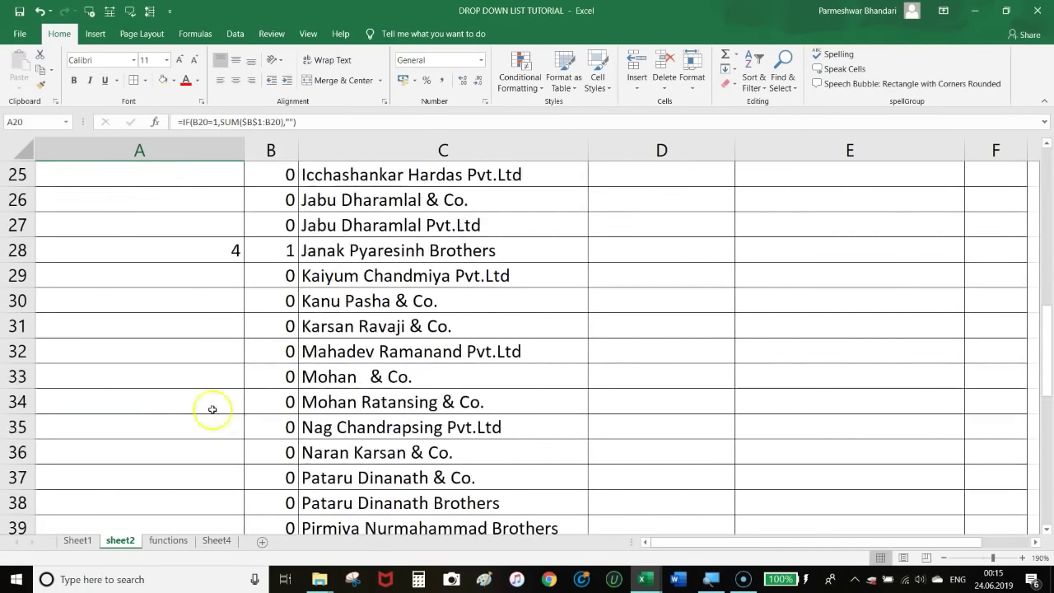
left_click(221, 251)
scroll(221, 326, "up", 7)
scroll(221, 326, "up", 1)
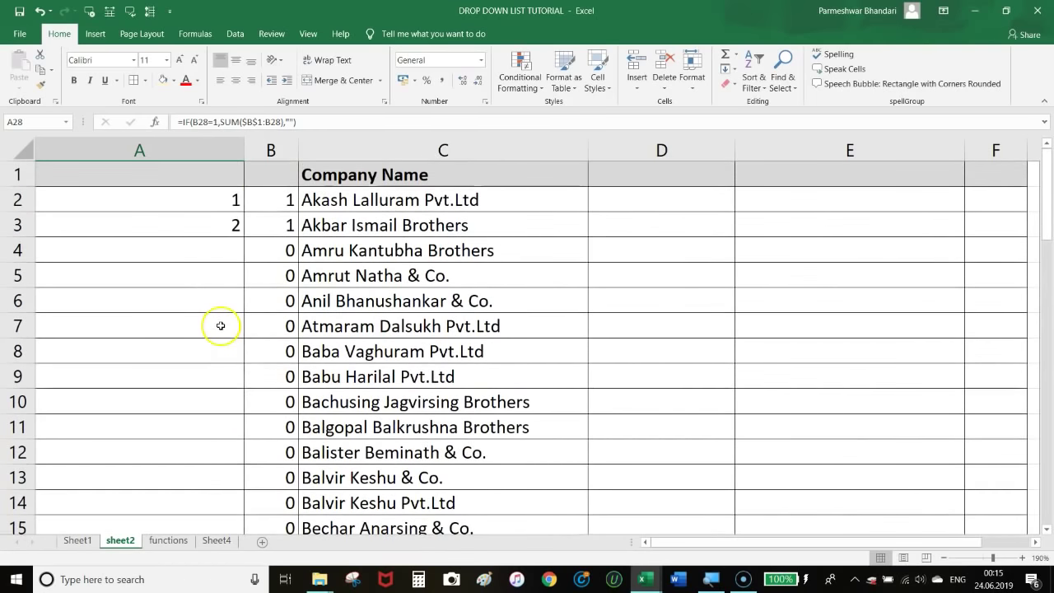
left_click_drag(242, 154, 79, 195)
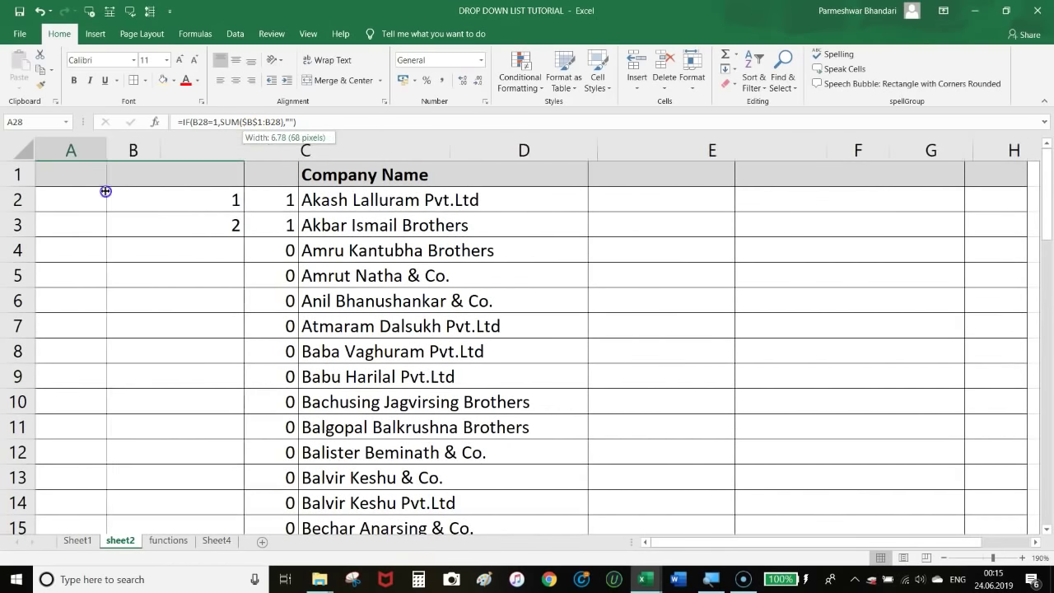
left_click(967, 201)
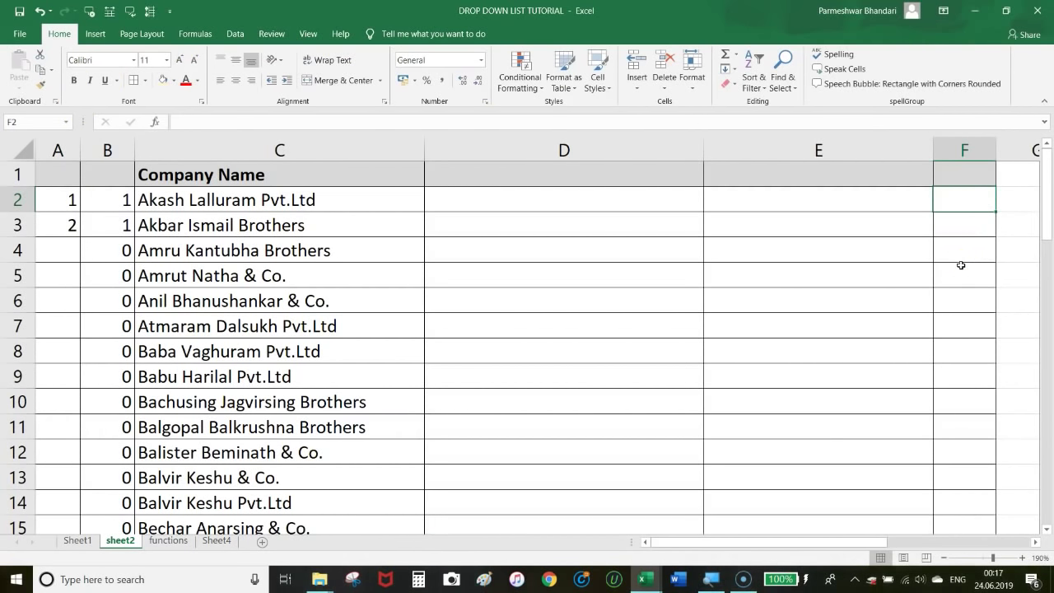
- Enter =ROW() in F2 and fill it down column F to row 57
type("=ROW()")
key("Return")
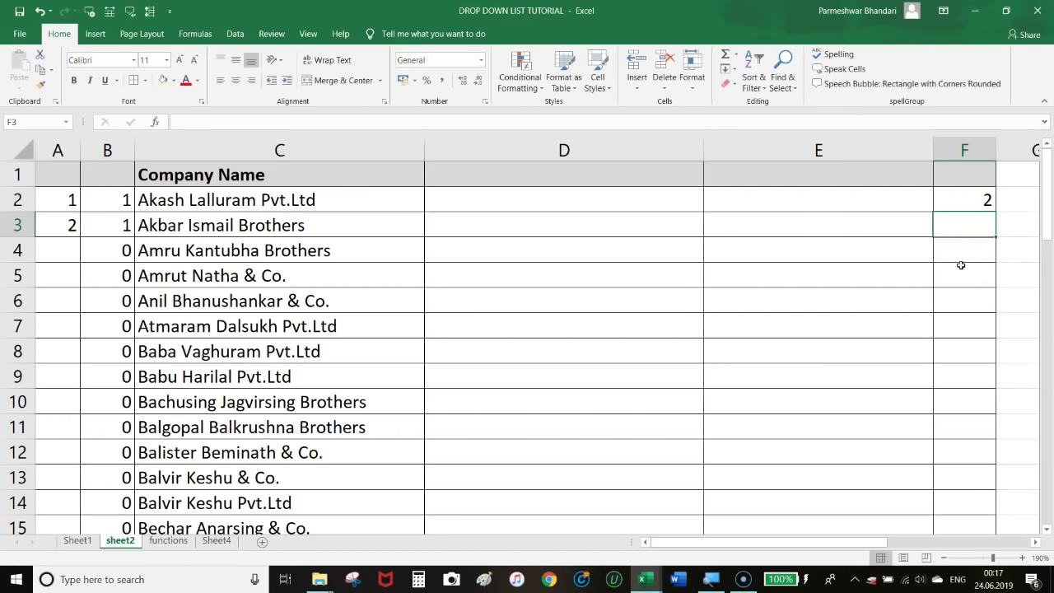
left_click(972, 200)
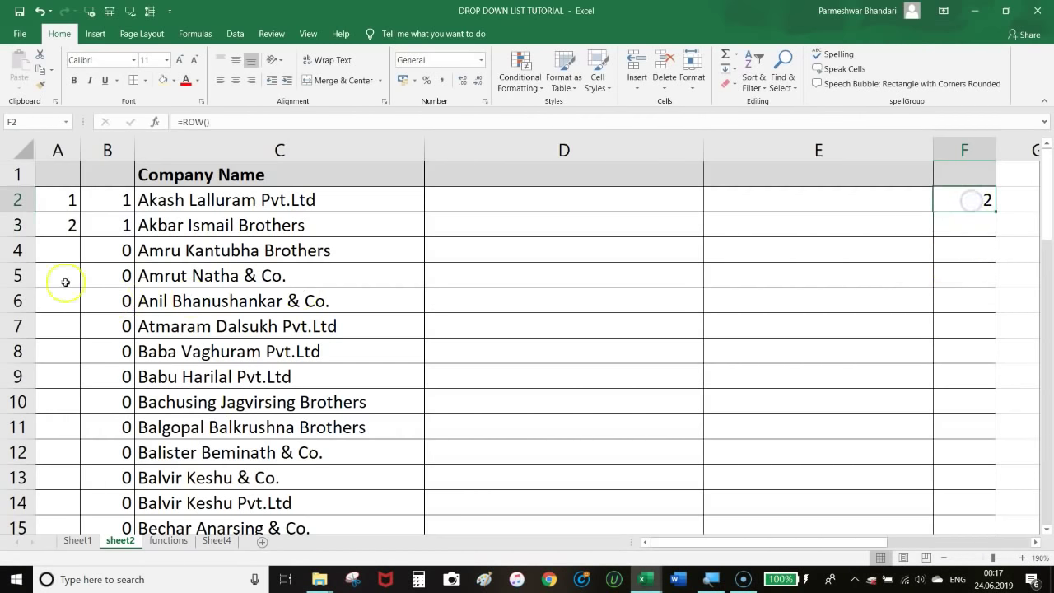
left_click(983, 228)
left_click(974, 201)
left_click(15, 200)
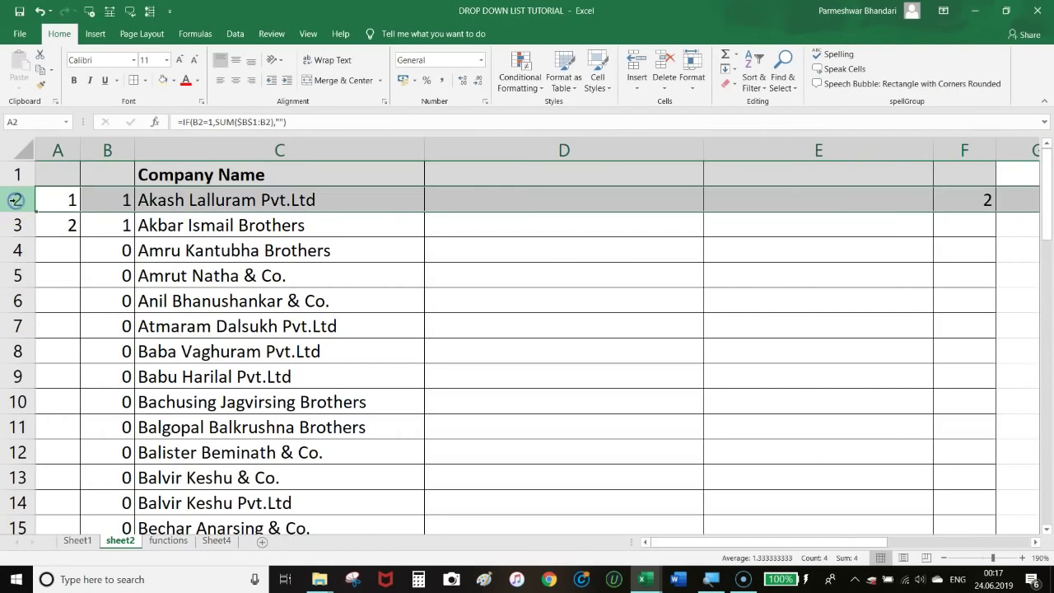
left_click(951, 236)
left_click(953, 207)
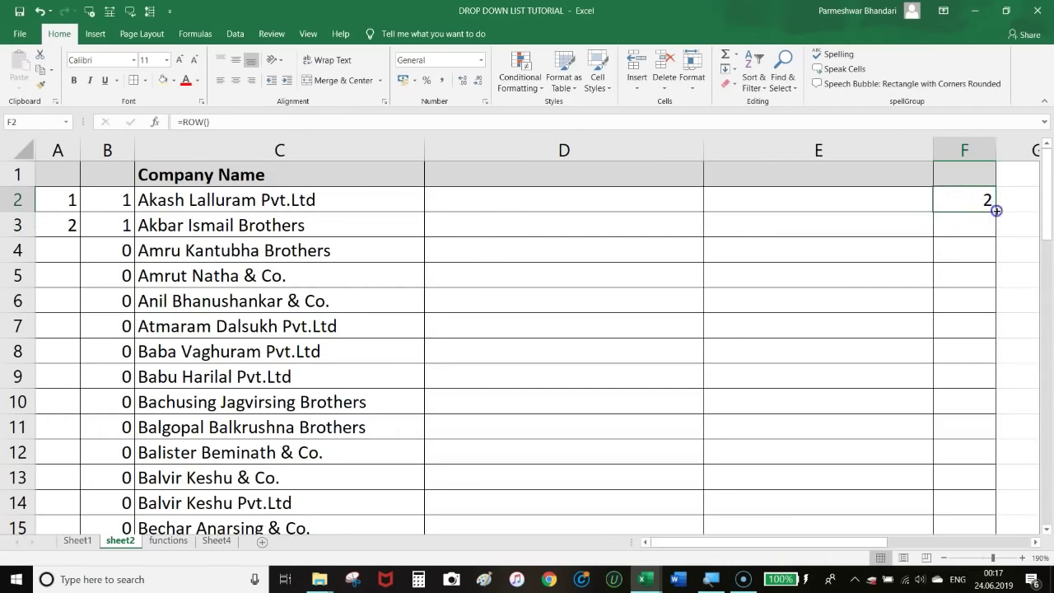
left_click_drag(996, 211, 978, 563)
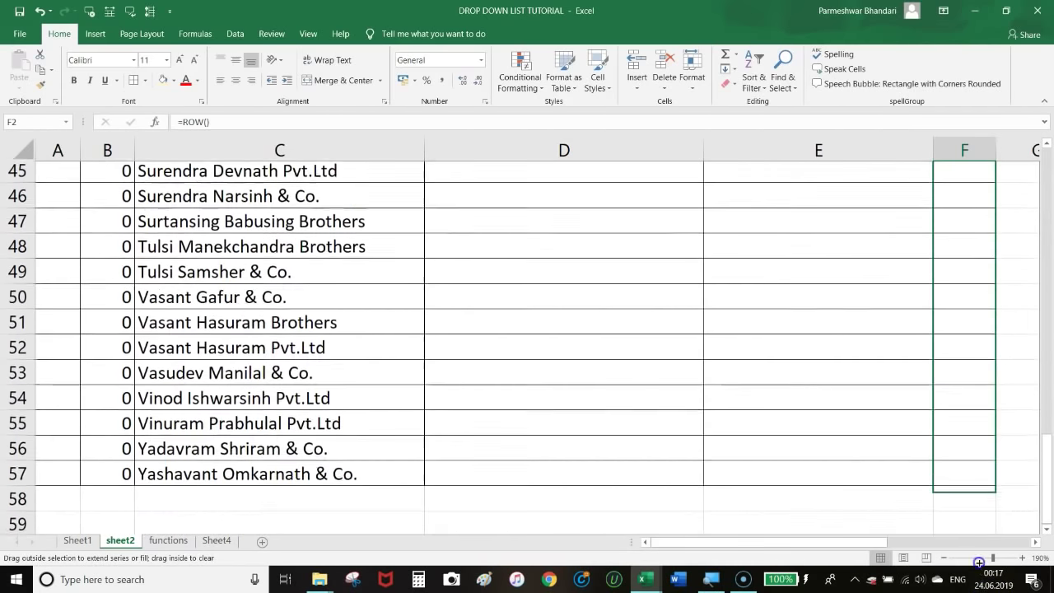
left_click_drag(978, 563, 959, 440)
- Change F2 to =ROW()-1 and refill column F so numbering starts at 1
scroll(946, 393, "up", 2)
scroll(948, 393, "up", 13)
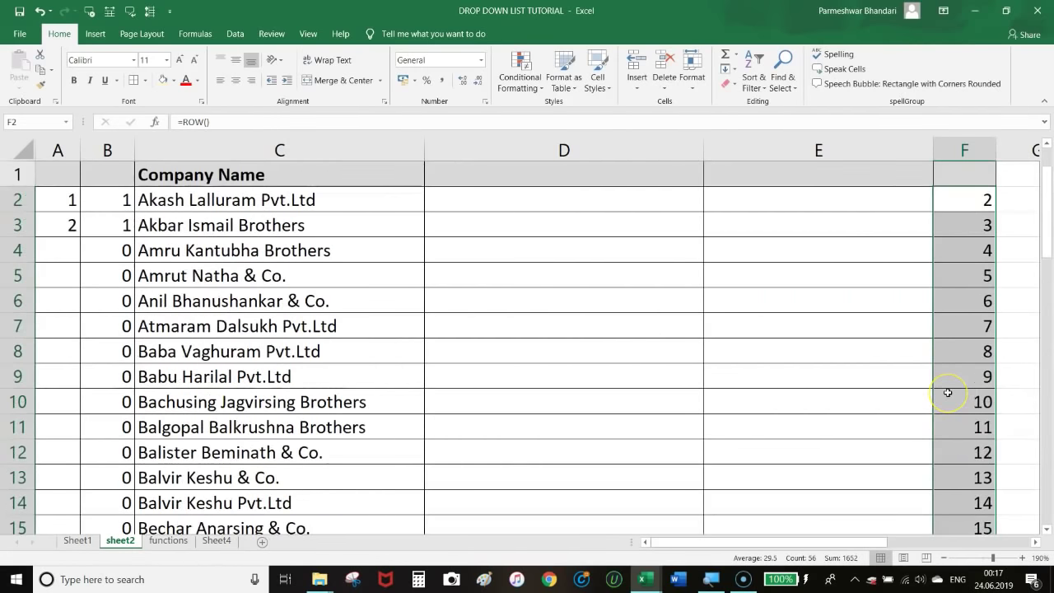
left_click(971, 225)
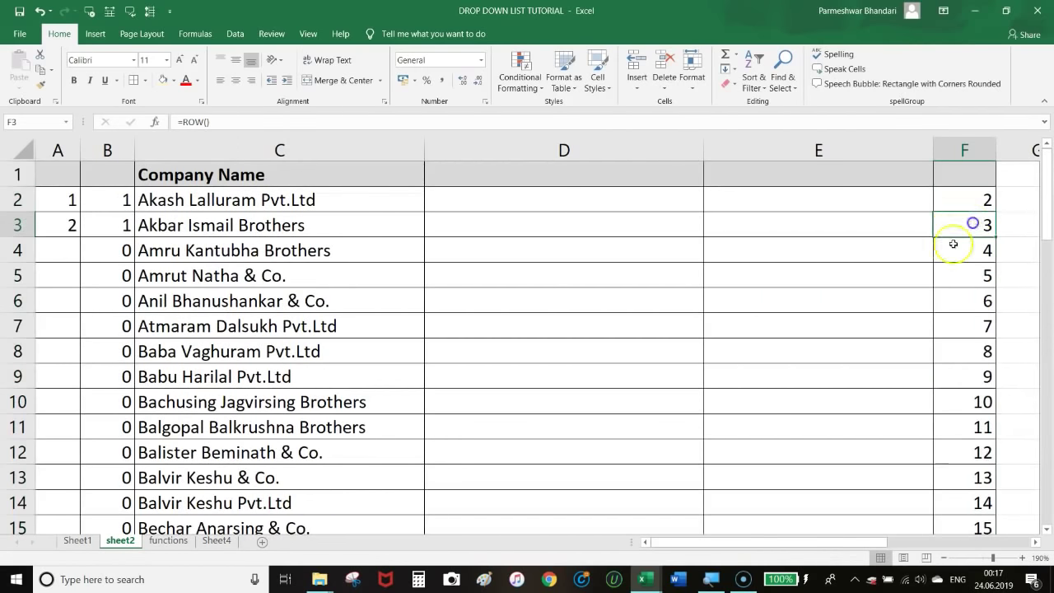
left_click(962, 200)
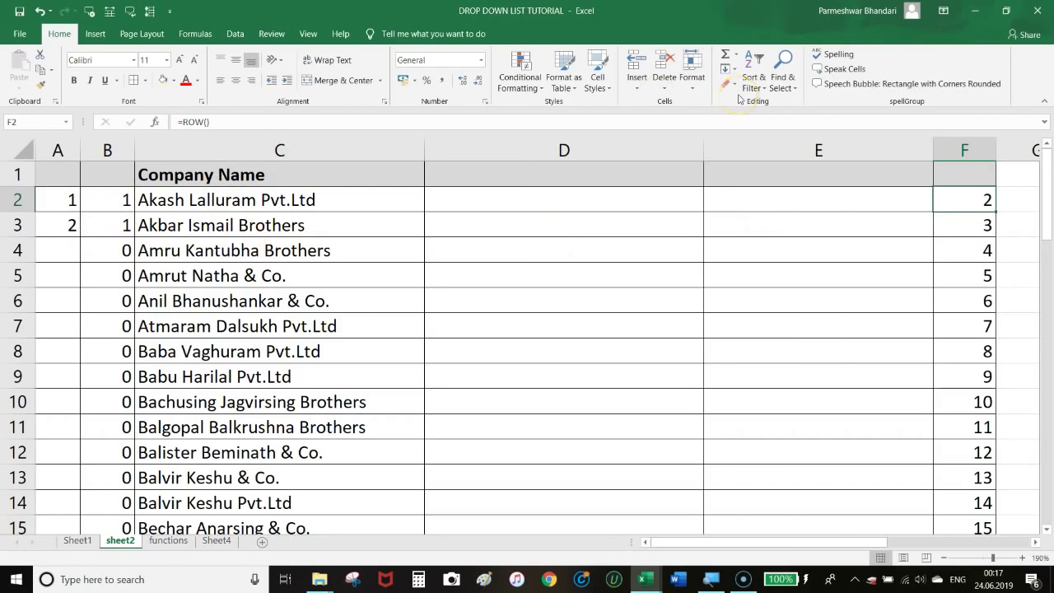
key("F2")
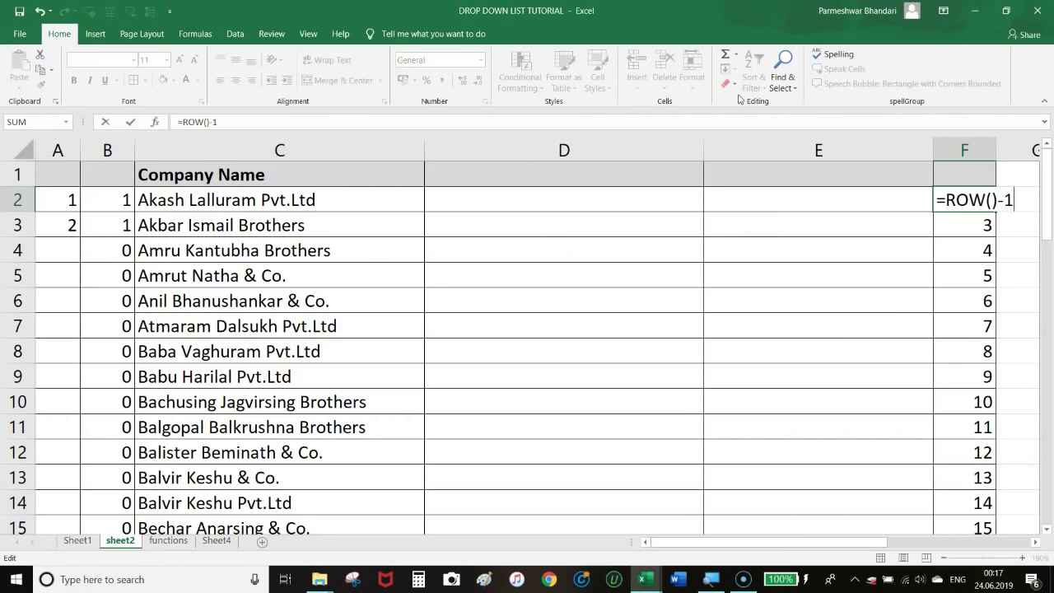
key("Return")
left_click(982, 201)
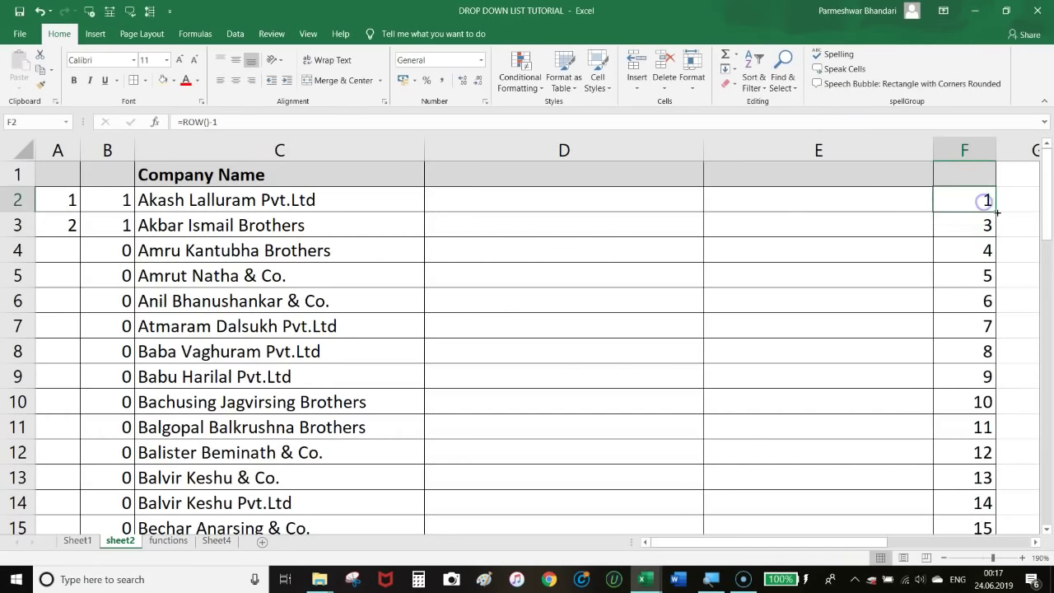
double_click(994, 211)
left_click(963, 216)
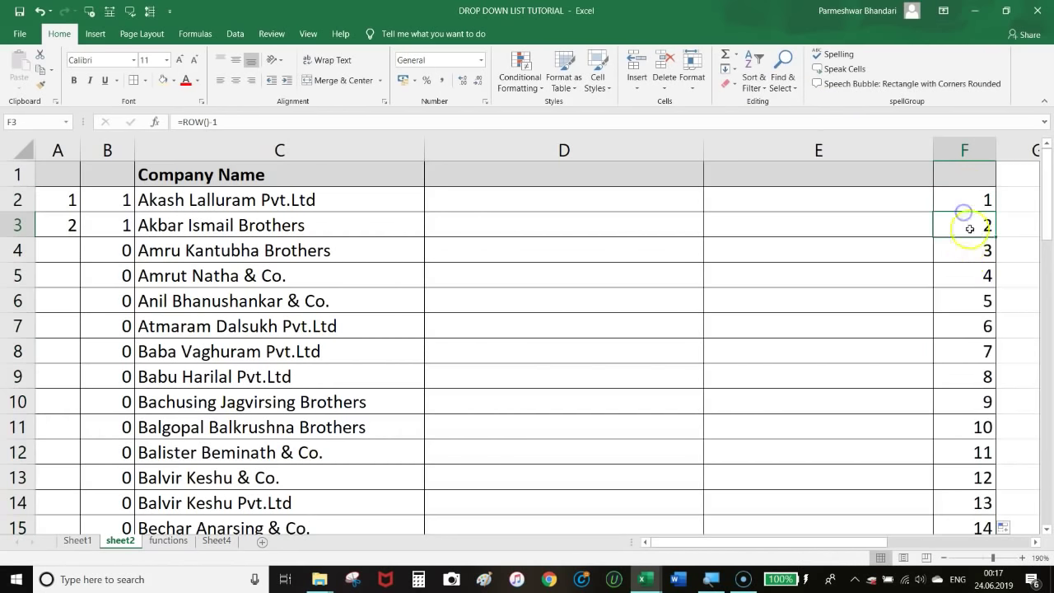
left_click(973, 201)
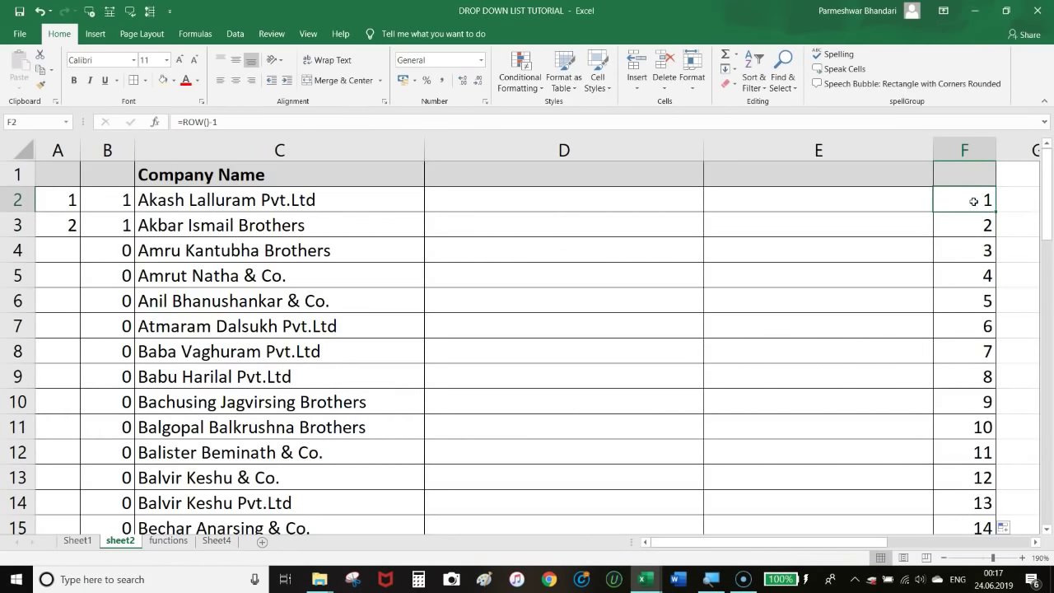
left_click(514, 203)
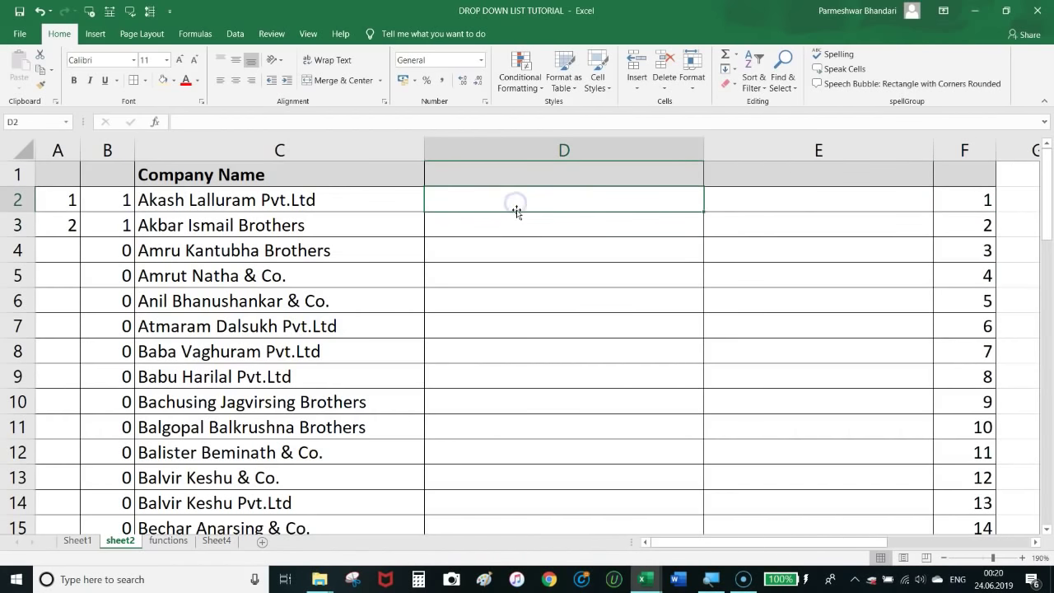
- Enter =VLOOKUP(ROW()-1,A:C,3,0) in D2 and fill it down column D
type("=")
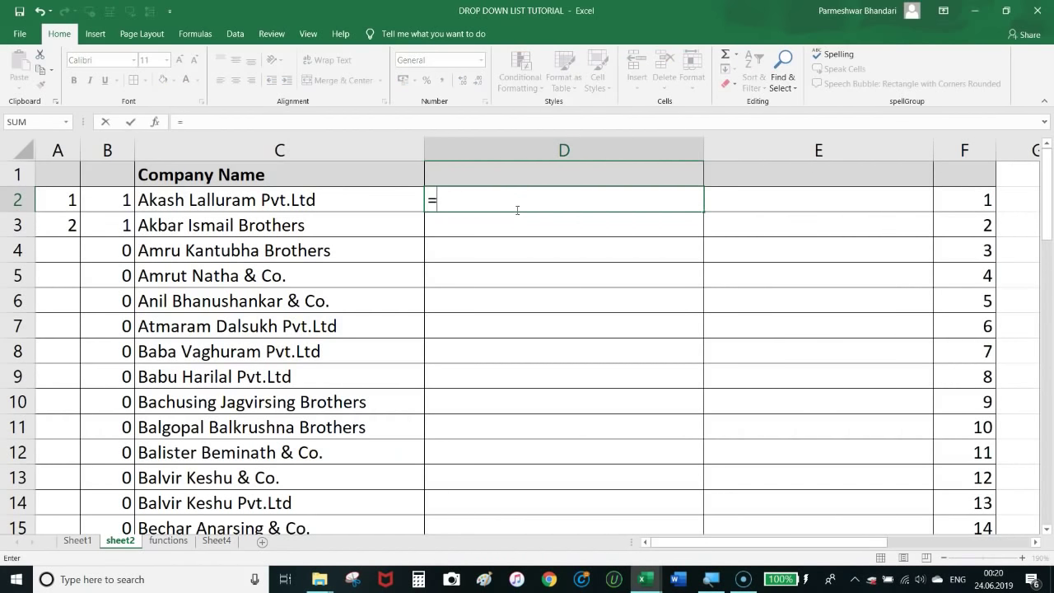
type("VLOOKUP(")
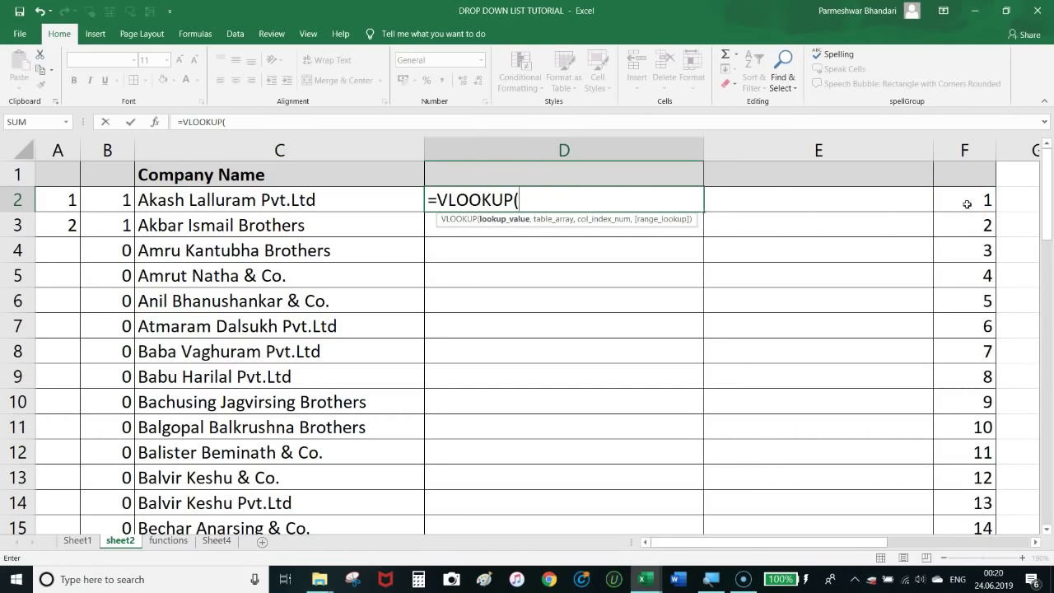
type("RO")
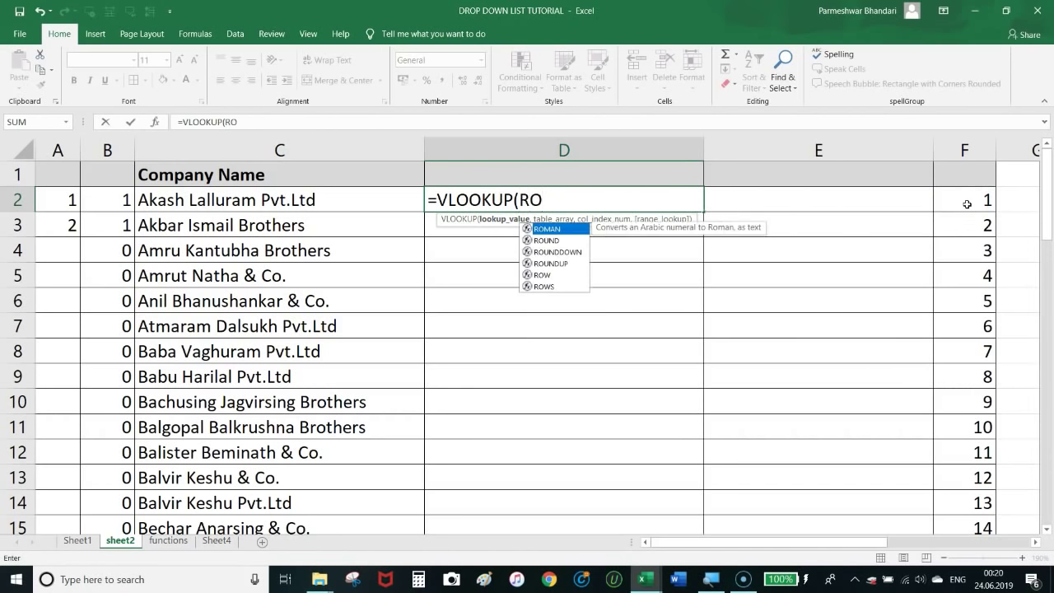
type("W")
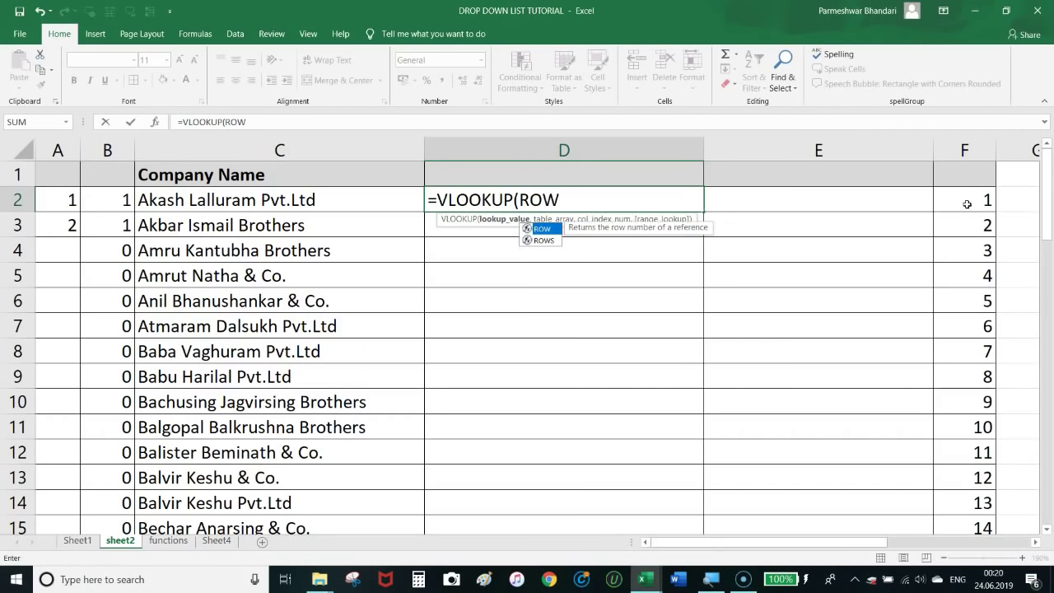
type("()-1")
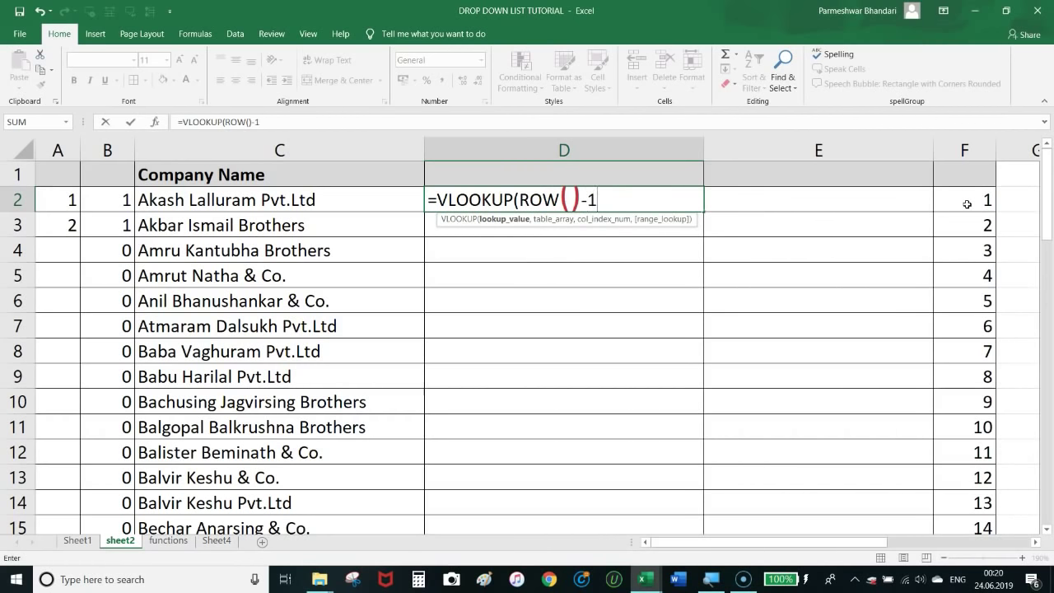
type(",")
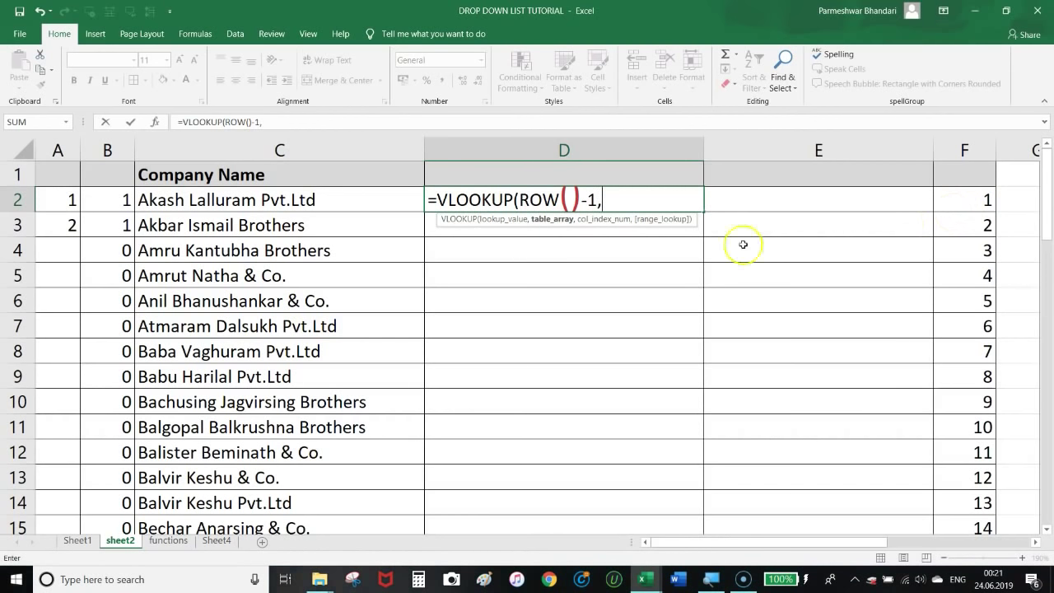
left_click_drag(57, 151, 180, 157)
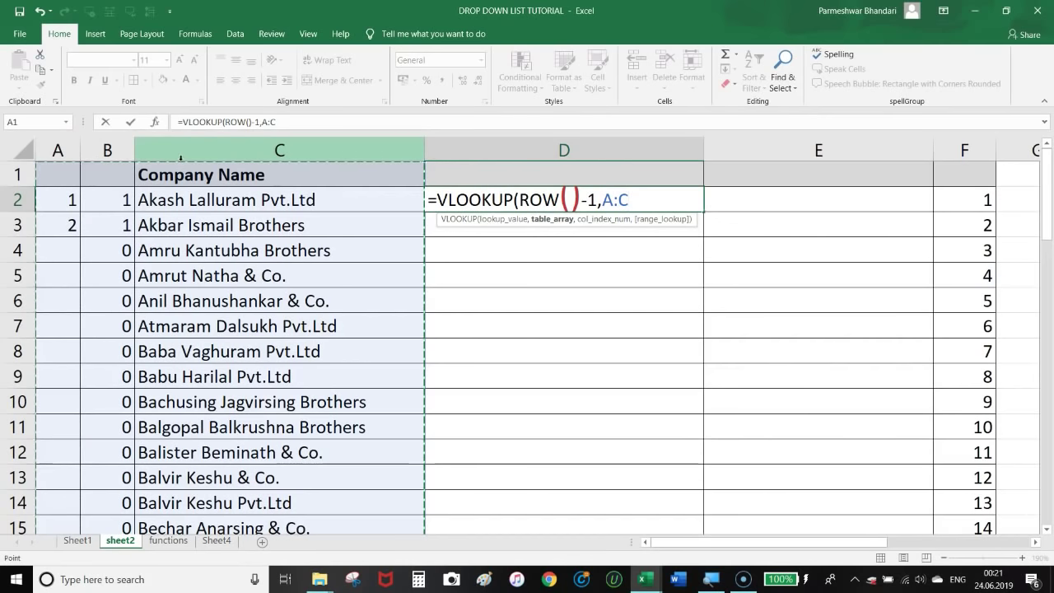
type(",")
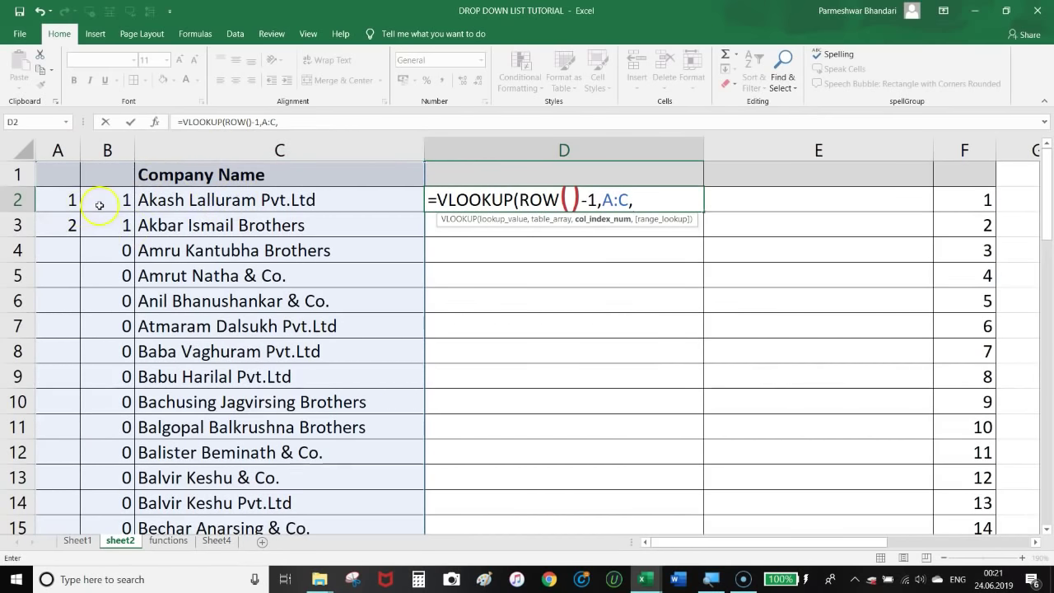
type("3")
type(",0)")
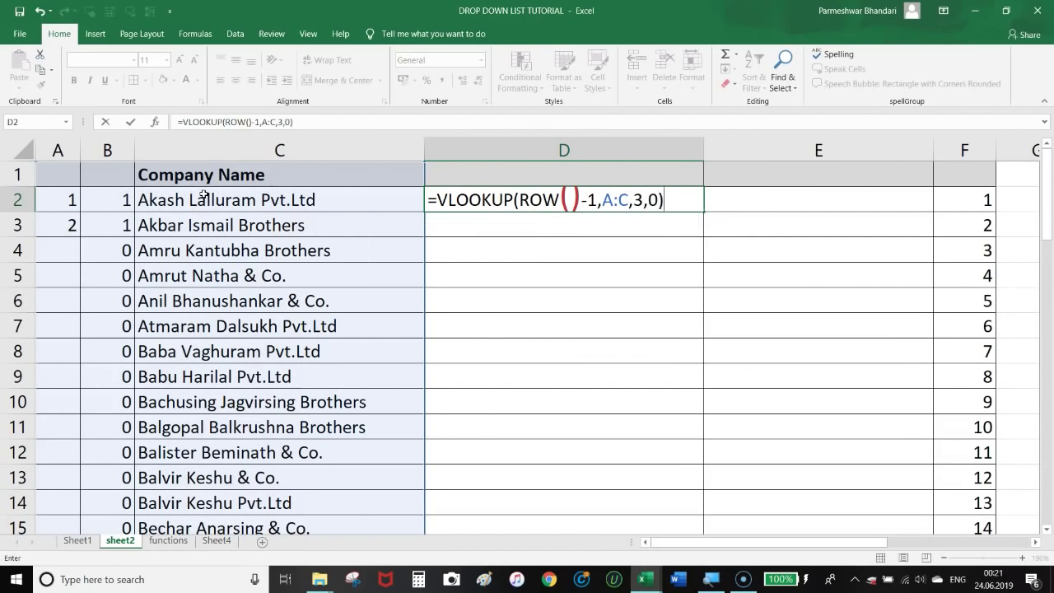
key("Return")
left_click(459, 202)
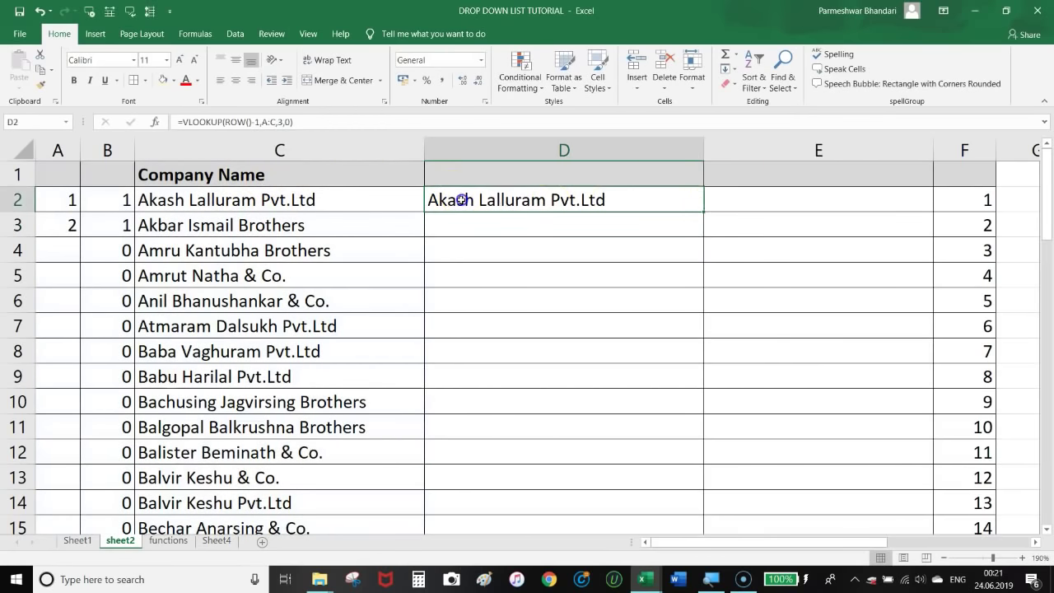
double_click(703, 212)
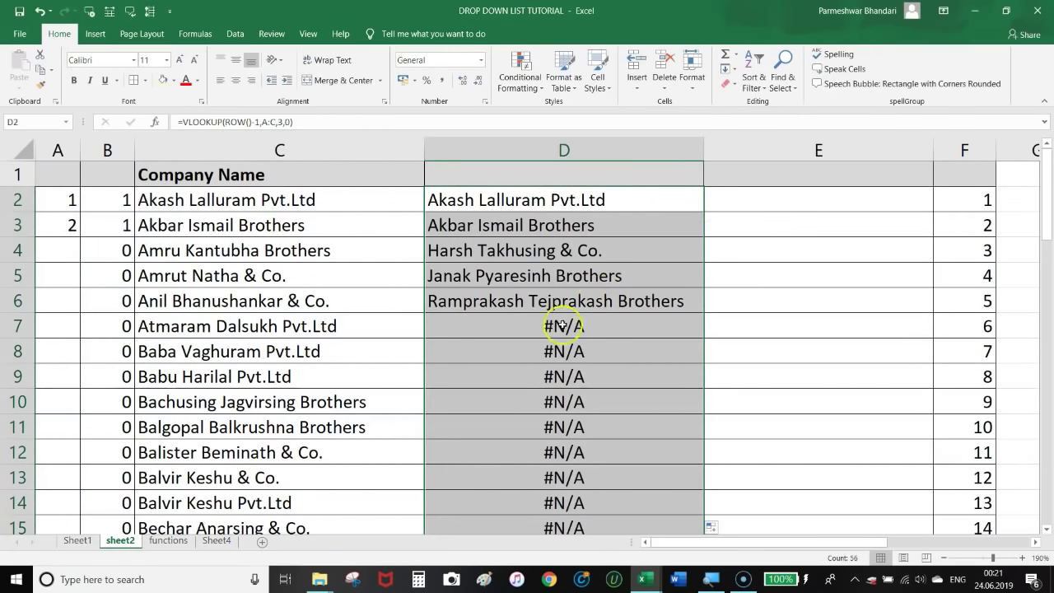
- Wrap the D2 lookup in IFERROR(...,"") and refill it down column D
left_click(502, 205)
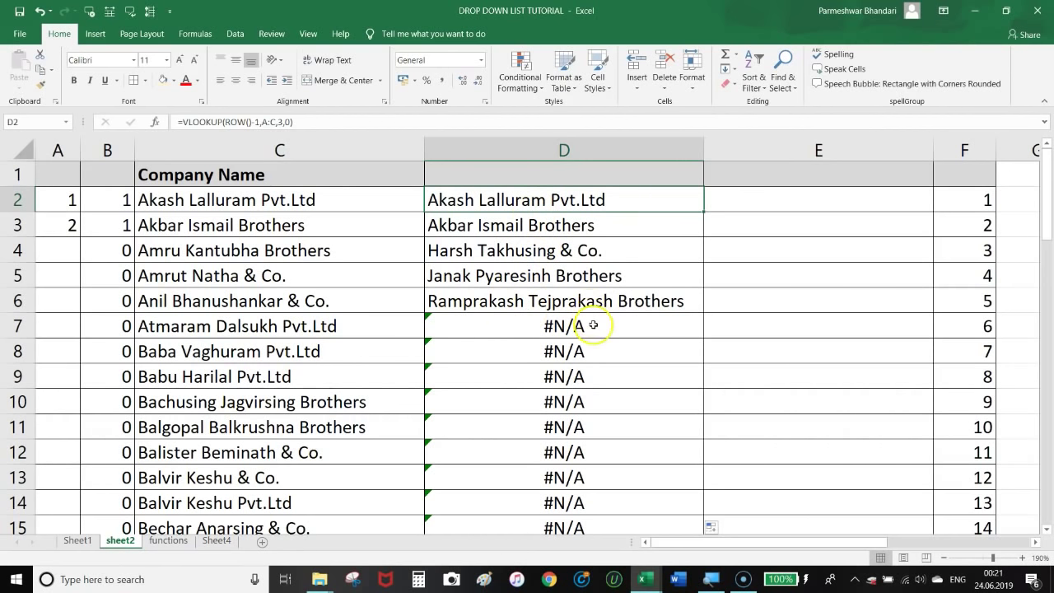
left_click_drag(600, 329, 618, 485)
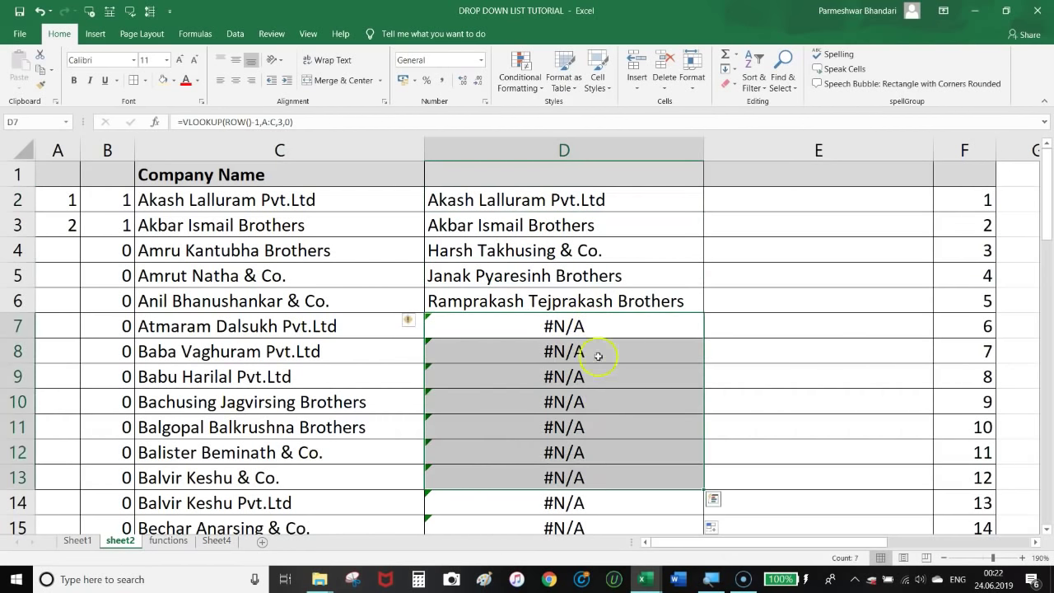
left_click(573, 199)
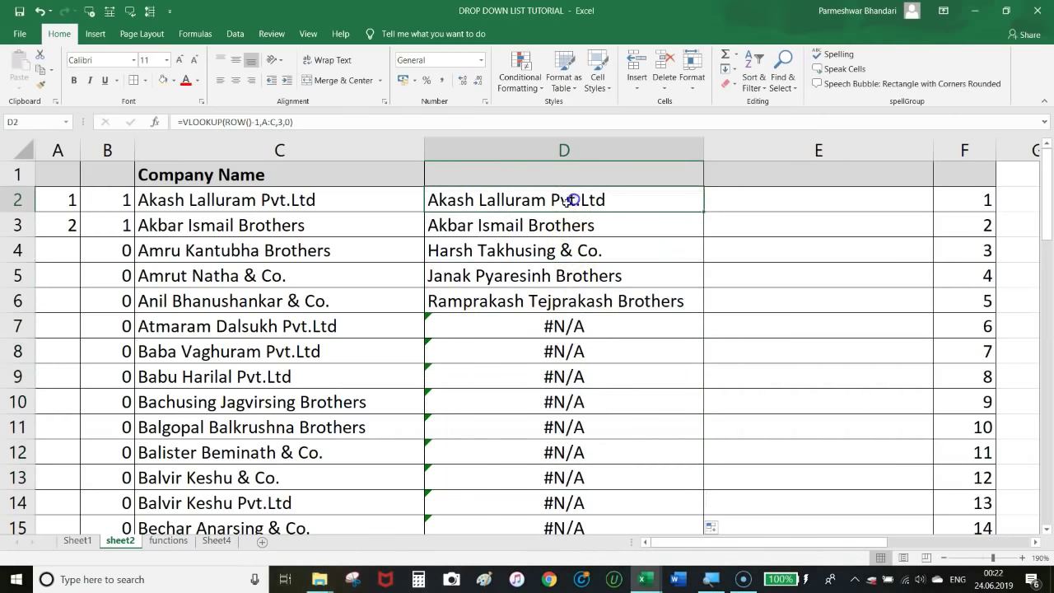
left_click(185, 123)
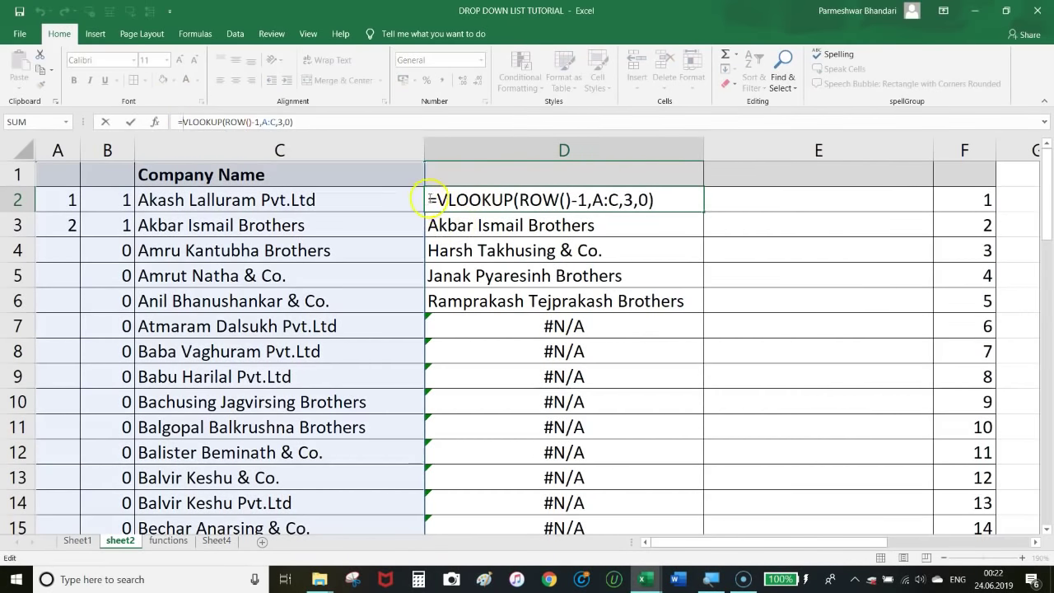
left_click(436, 200)
type("IFERROR")
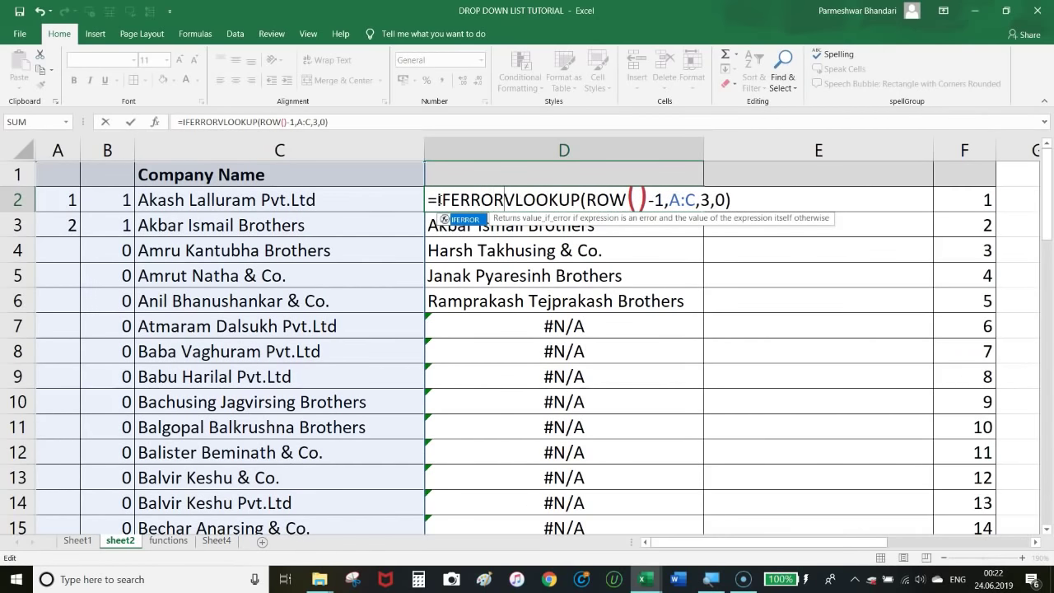
type("(")
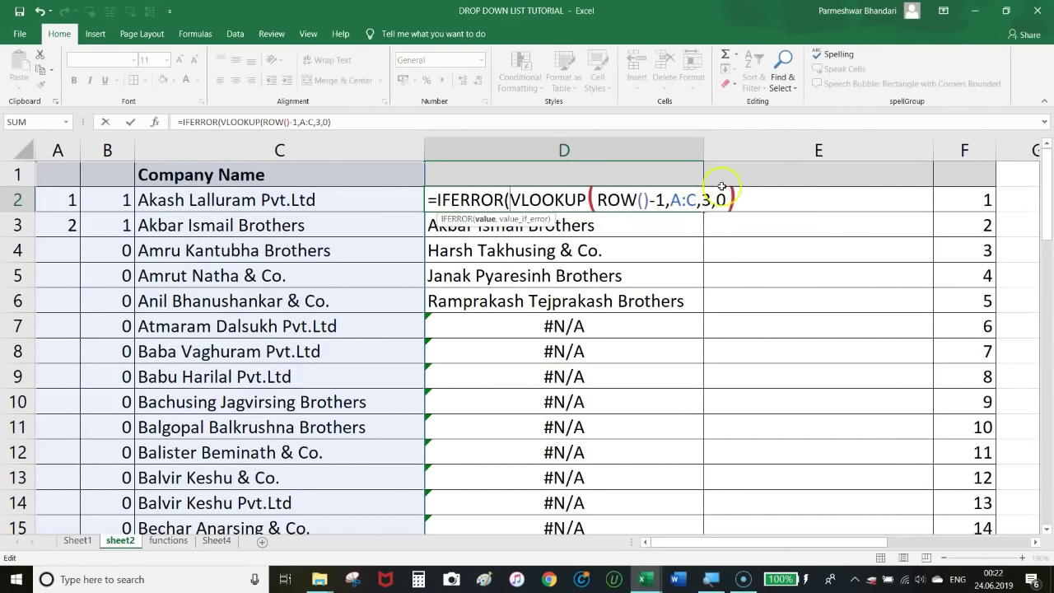
type(",")
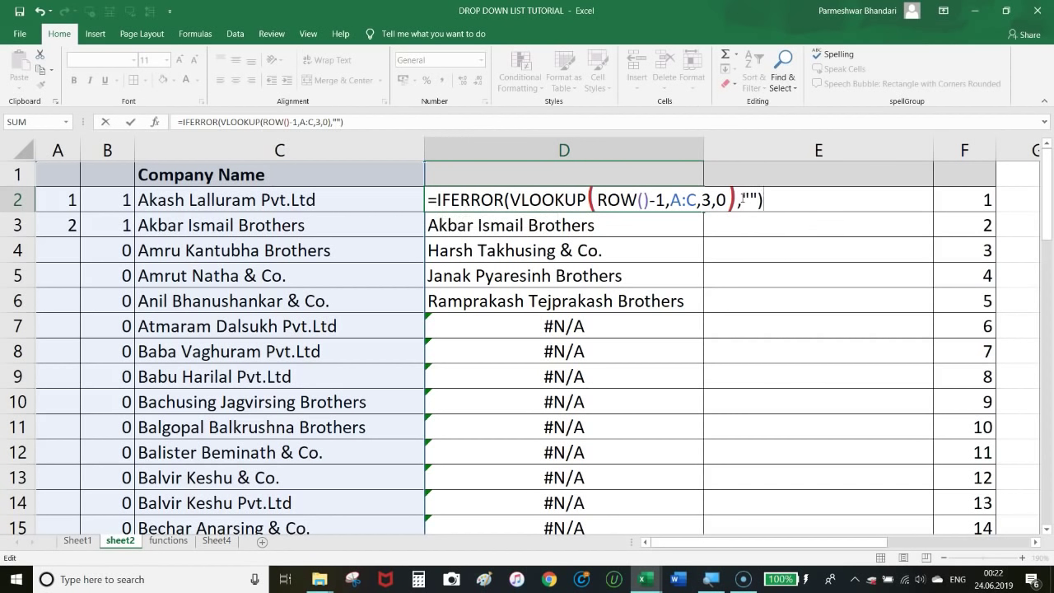
key("Return")
left_click(679, 205)
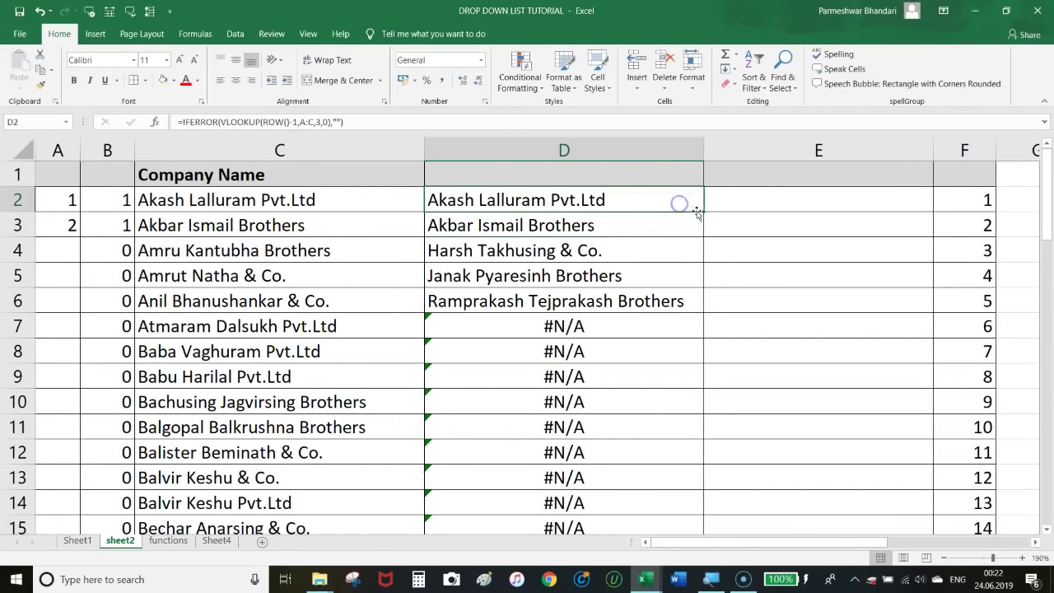
double_click(703, 211)
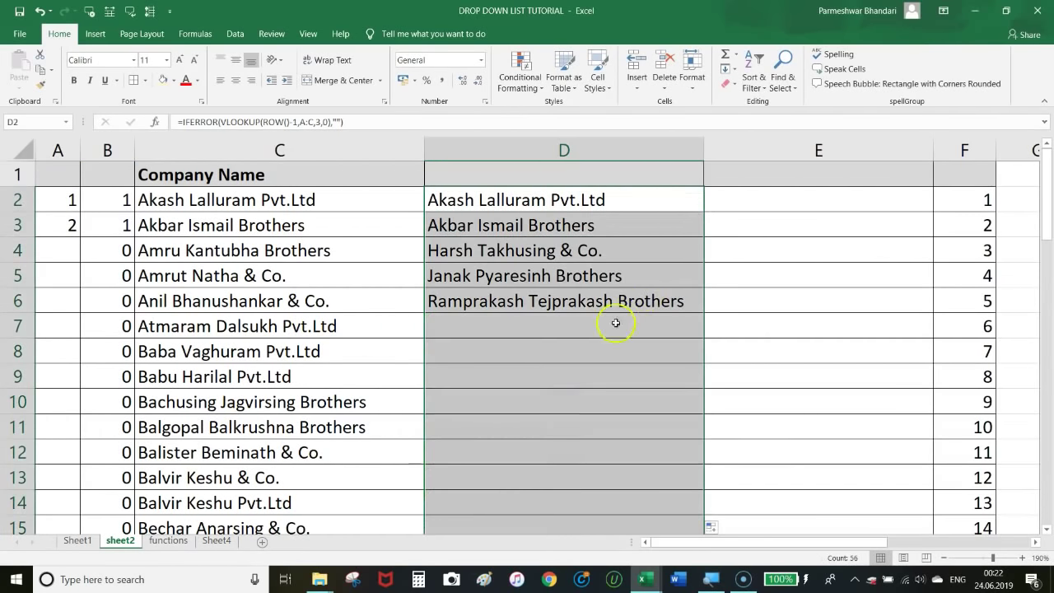
- Check that D7 onward is blank and only the five names remain in D2:D6
left_click(611, 332)
left_click(572, 207)
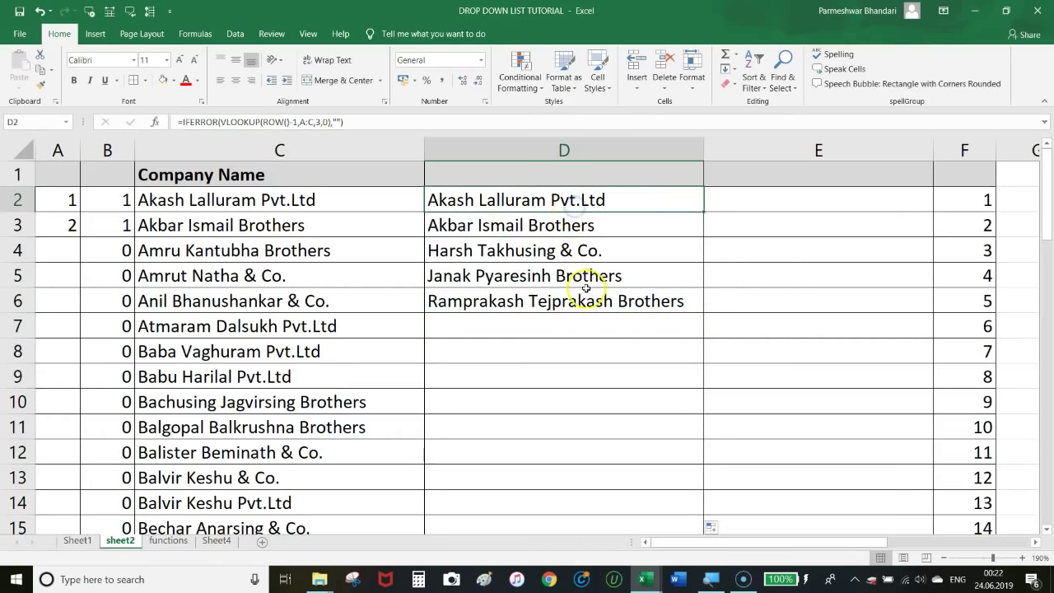
scroll(576, 278, "down", 4)
scroll(576, 278, "down", 4)
scroll(576, 279, "down", 5)
scroll(577, 281, "up", 7)
scroll(577, 281, "up", 7)
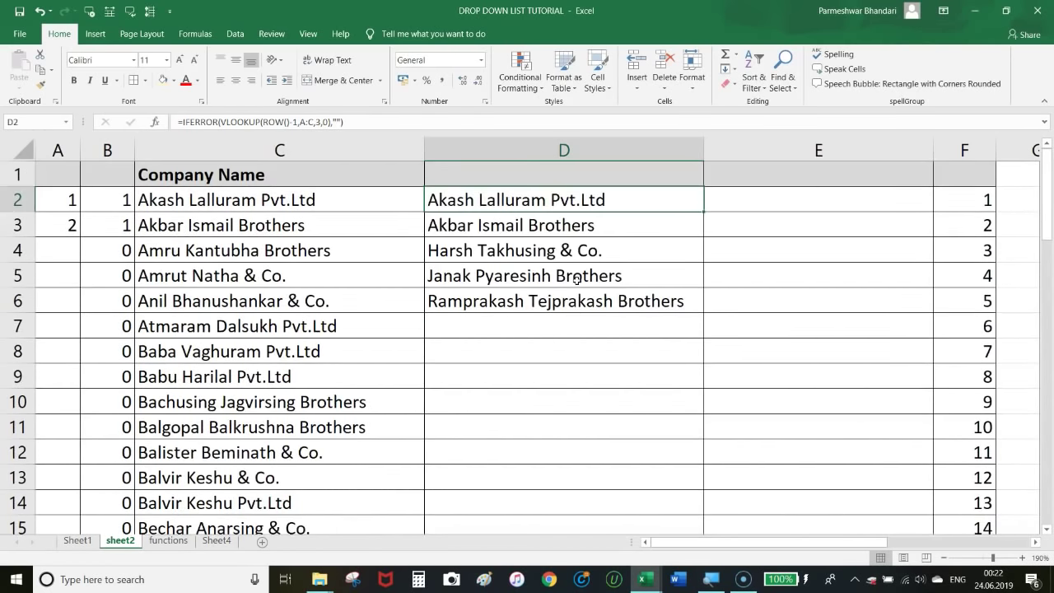
left_click(521, 327)
left_click_drag(543, 200, 563, 291)
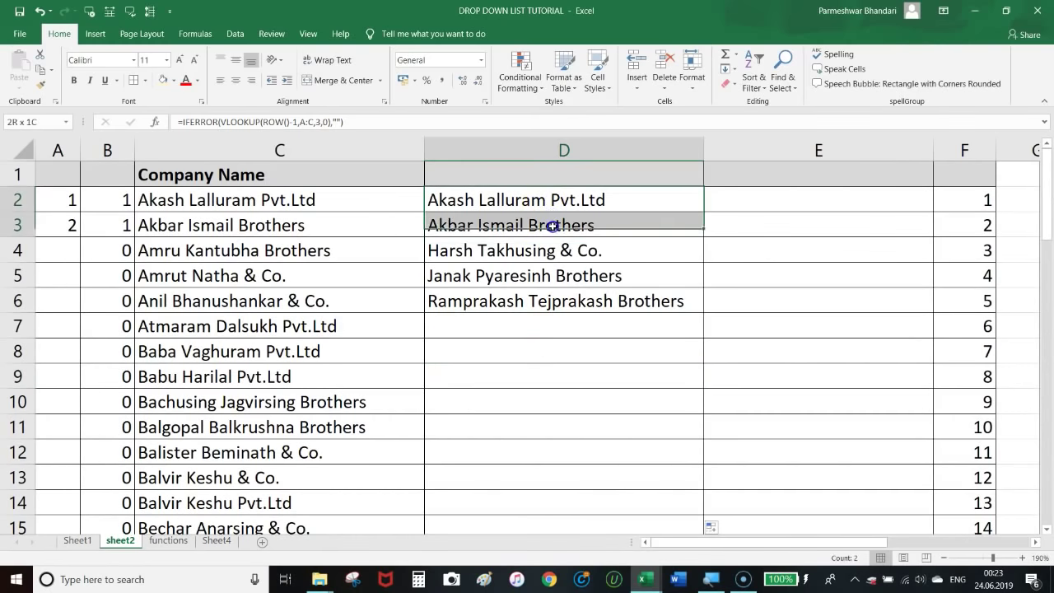
left_click(543, 345)
- Search 'MO' in Sheet1 B3 and confirm two matching names in sheet2 D2:D3
left_click(76, 541)
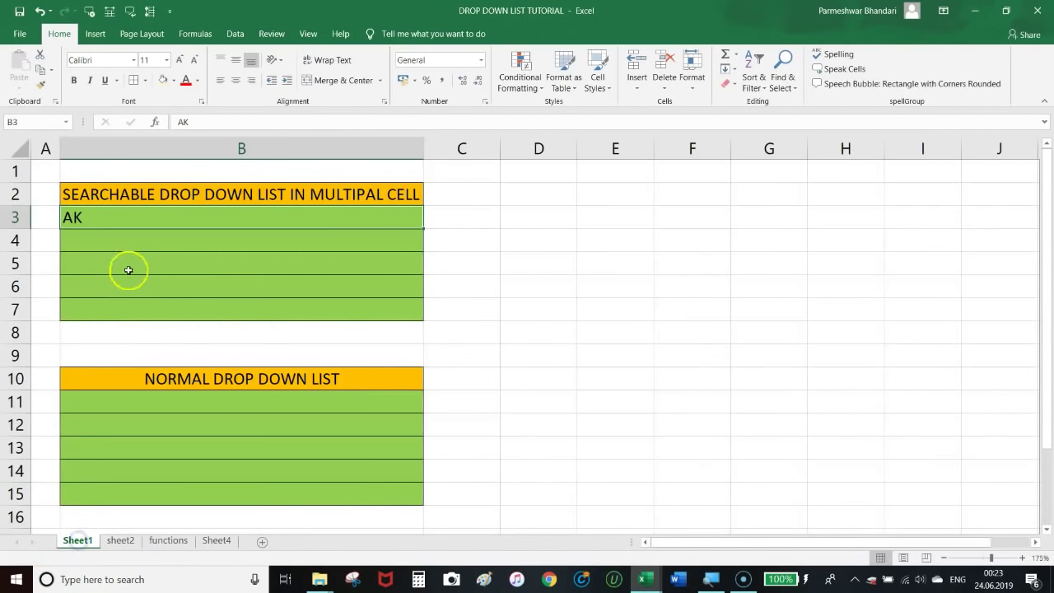
type("MO")
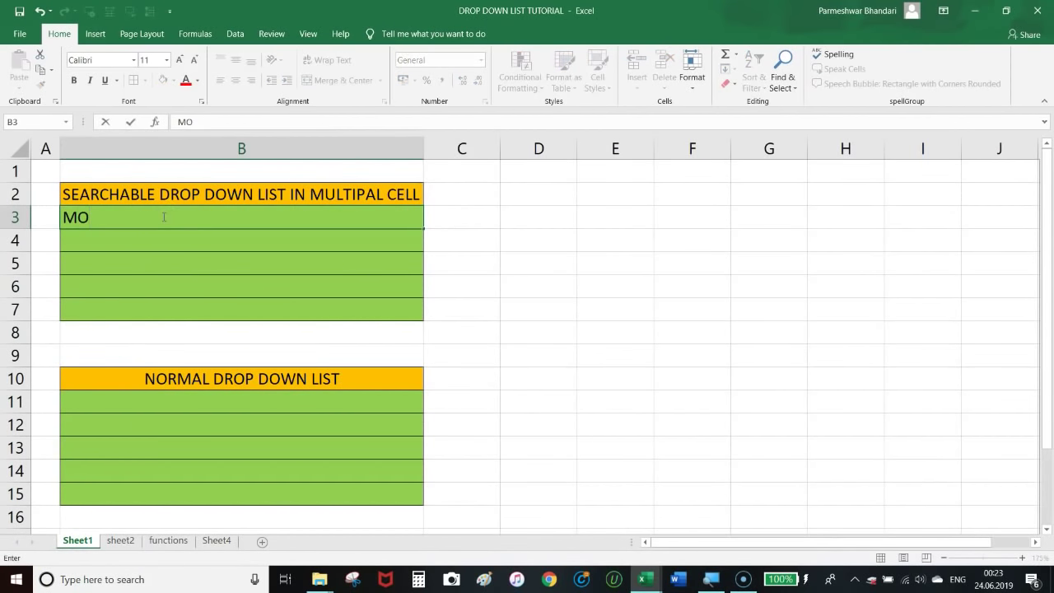
left_click(477, 307)
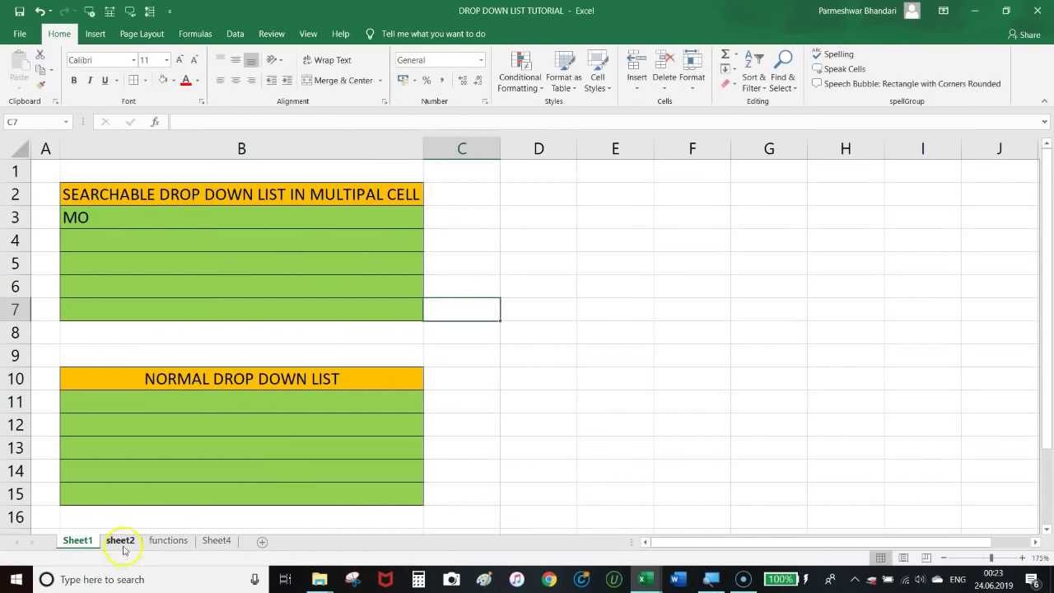
left_click(122, 543)
left_click_drag(513, 198, 527, 216)
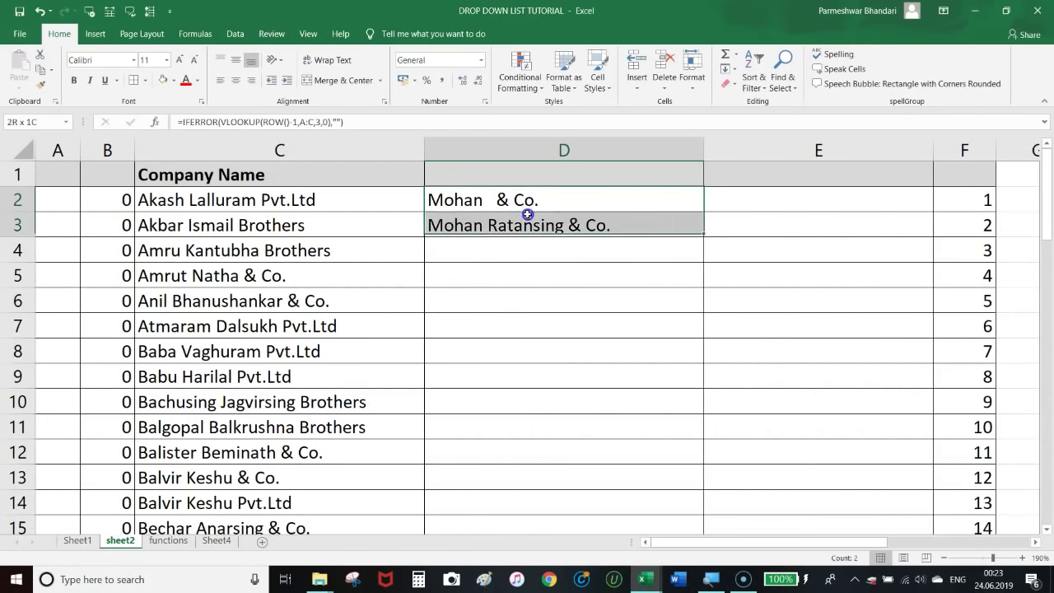
- Change the B3 search to 'H' and review the matching names in sheet2 D2:D6
left_click(77, 540)
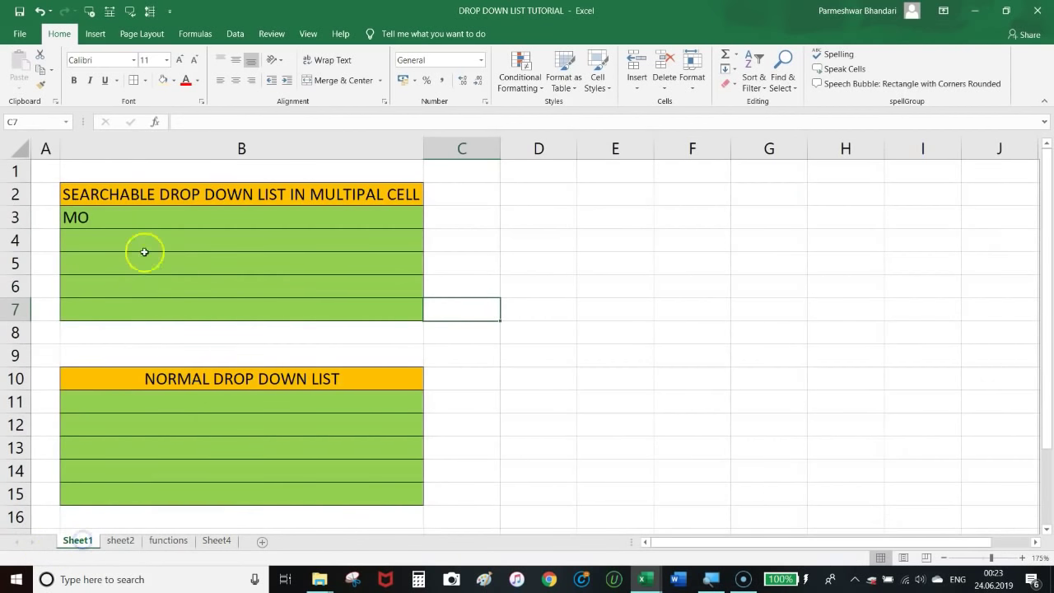
left_click(155, 217)
type("HI")
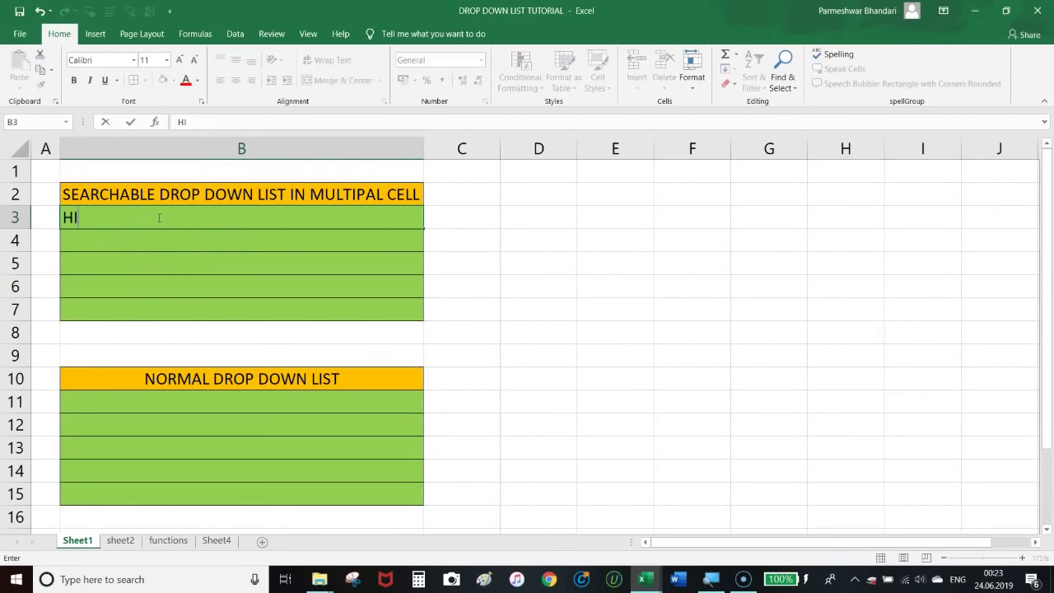
left_click(119, 540)
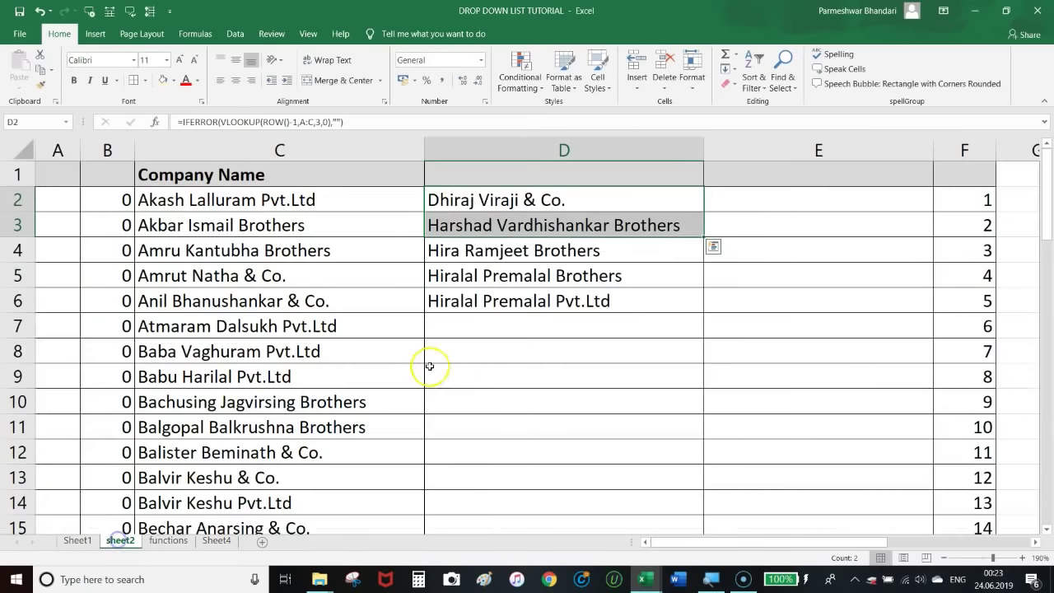
mouse_move(499, 198)
left_mouse_down()
mouse_move(518, 293)
mouse_move(511, 338)
left_mouse_up()
left_click_drag(515, 202, 529, 296)
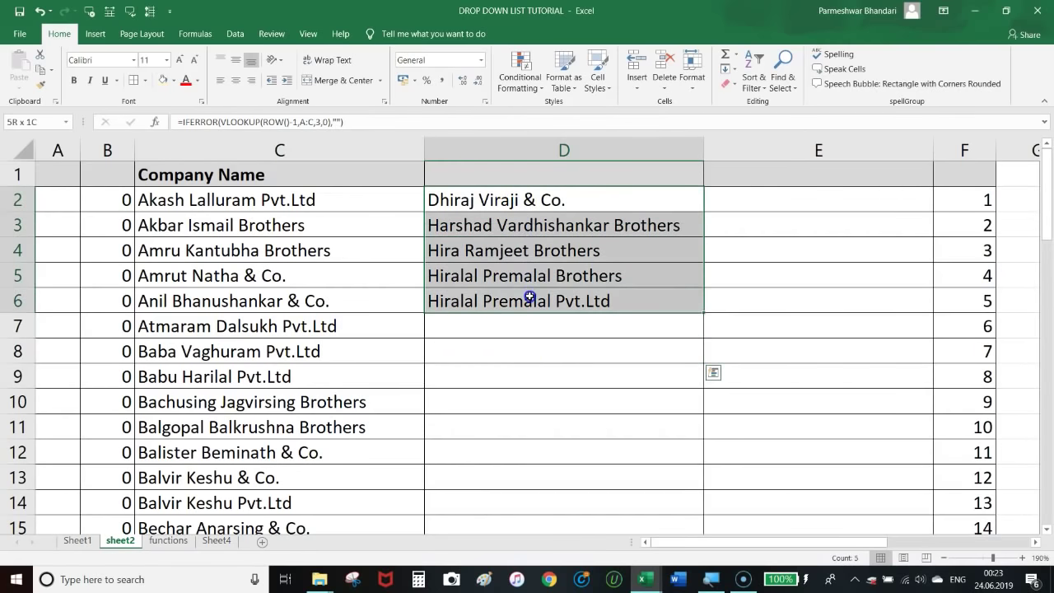
left_click(534, 360)
left_click_drag(550, 200, 554, 299)
left_click(540, 351)
mouse_move(531, 200)
left_mouse_down()
mouse_move(549, 244)
mouse_move(548, 299)
left_mouse_up()
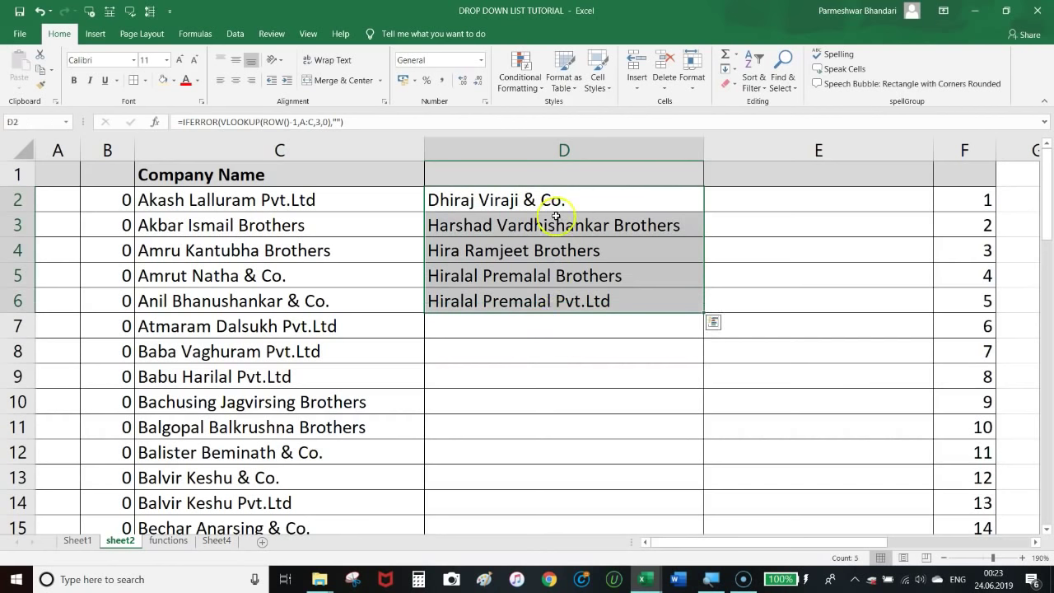
left_click(778, 302)
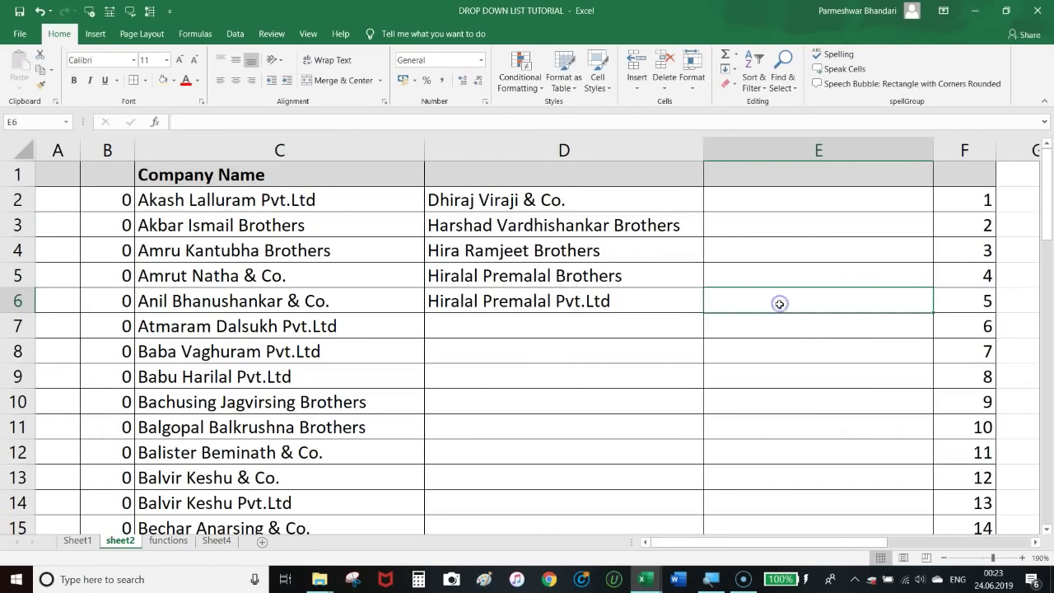
left_click(775, 303)
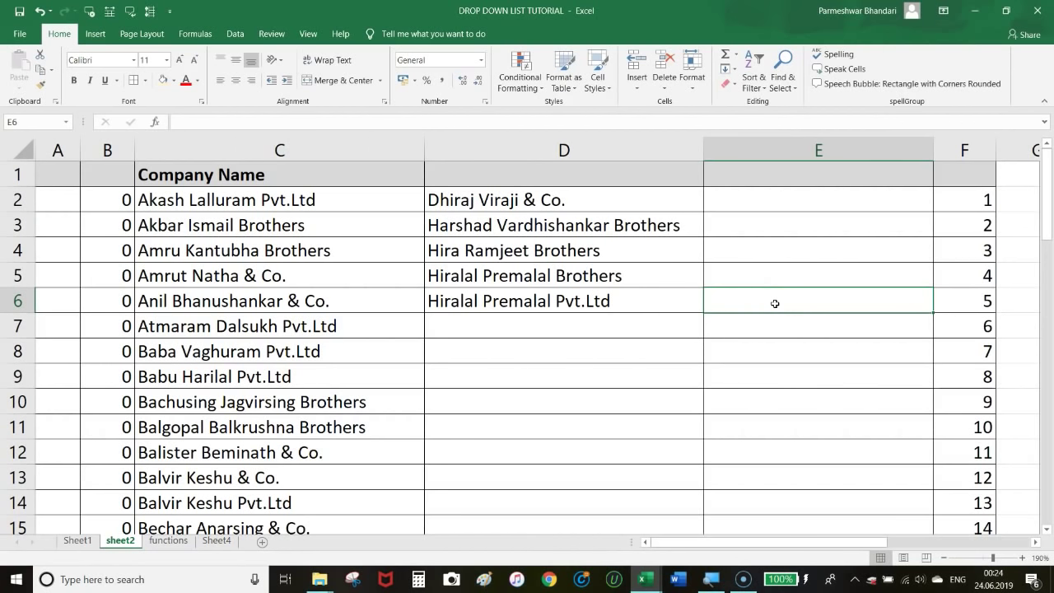
- Enter =COUNTIF($D$2:$D$57,"?*") in E6 to count the filled match cells
type("=CO")
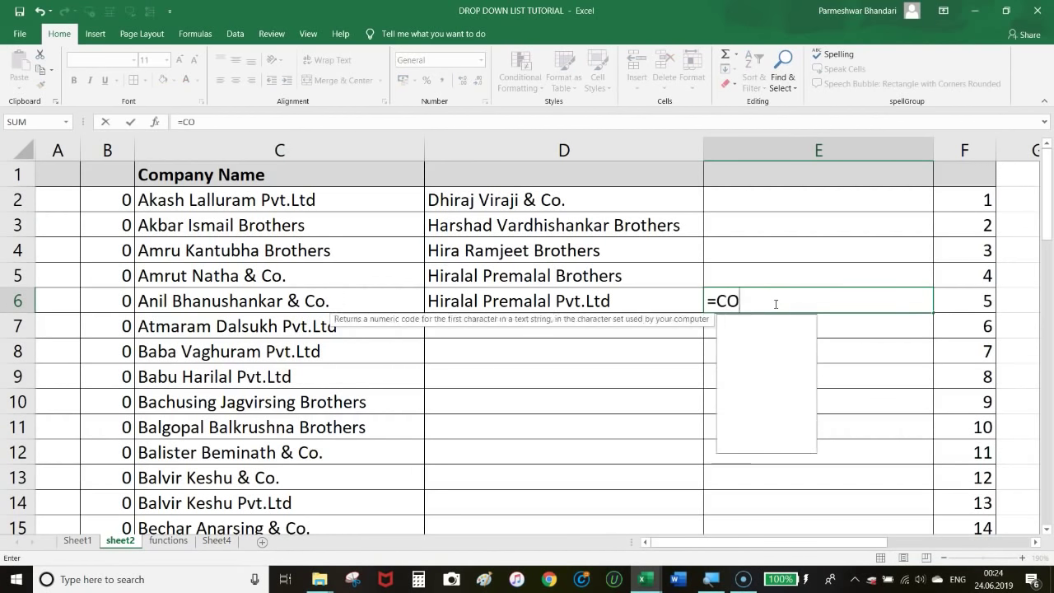
type("UNTIF")
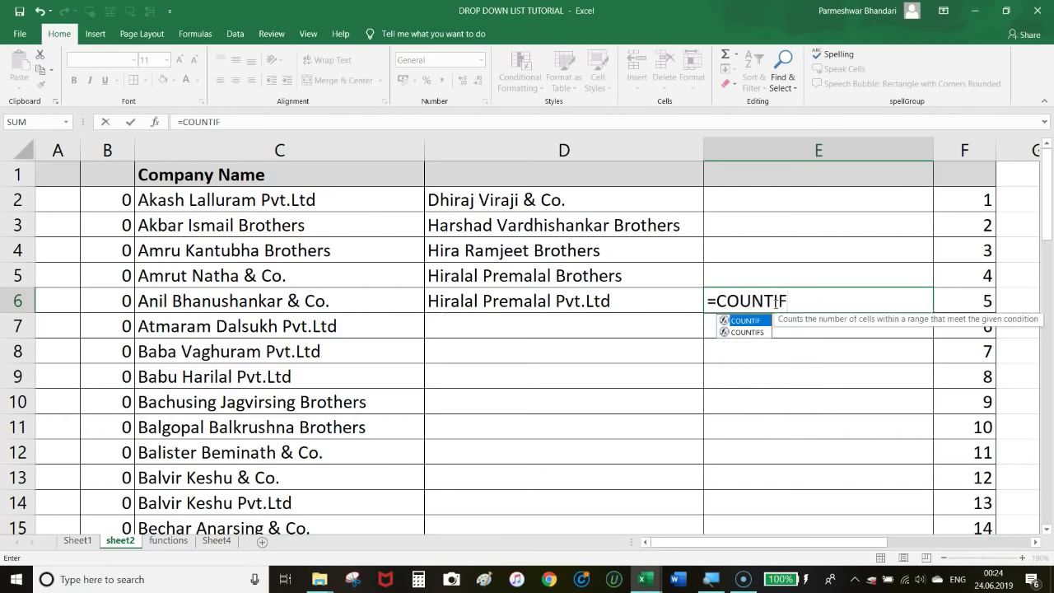
type("(")
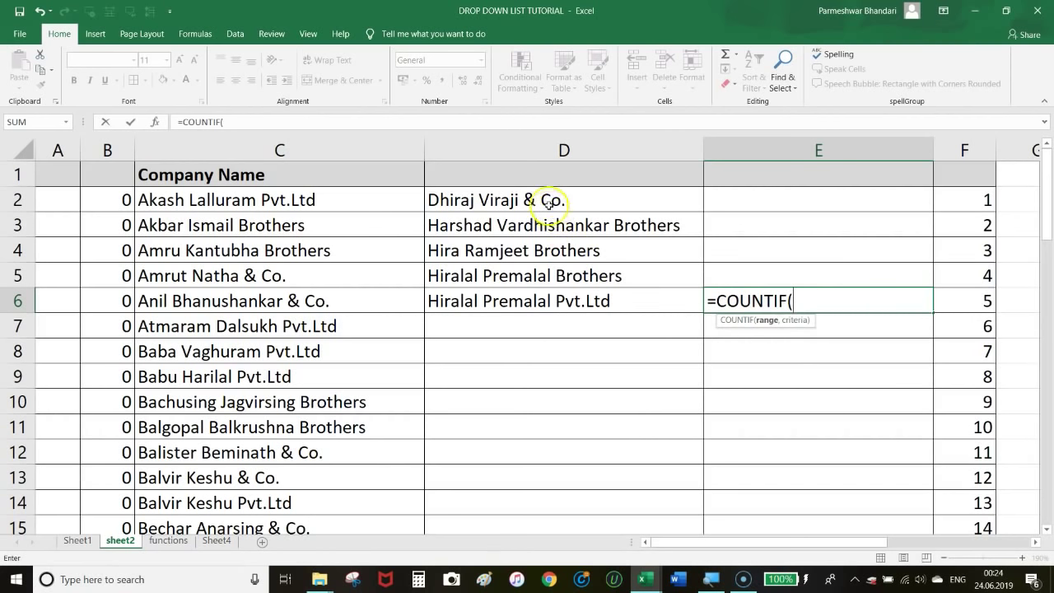
left_click_drag(549, 203, 545, 590)
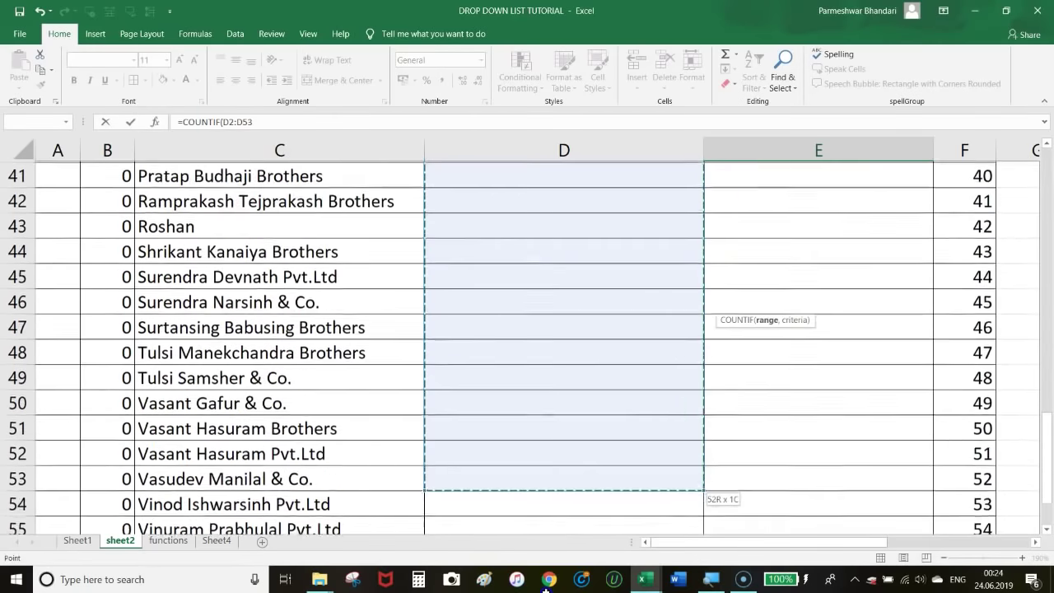
left_click_drag(546, 589, 554, 457)
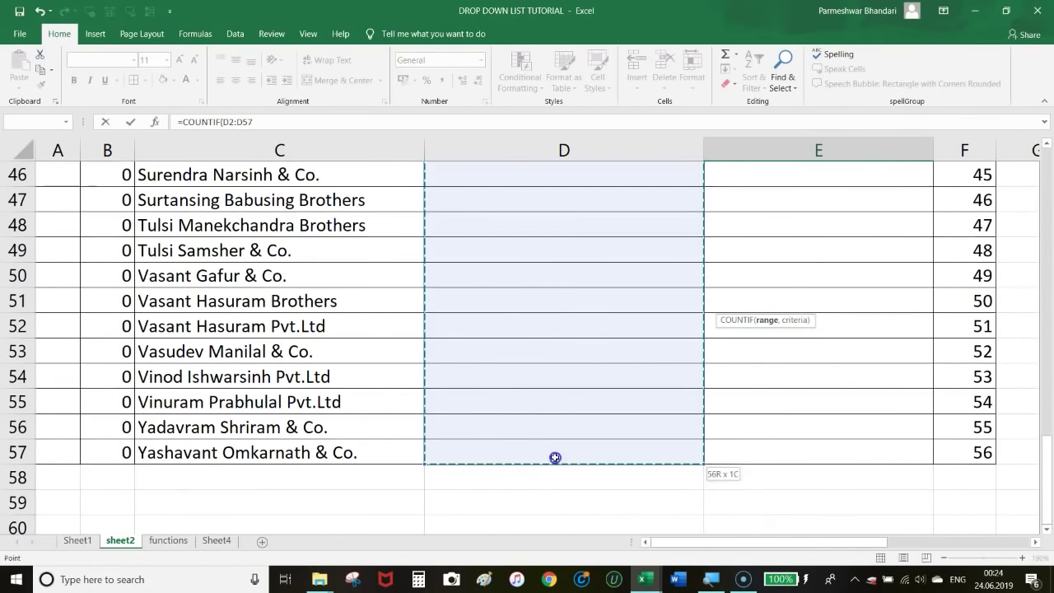
scroll(564, 376, "up", 8)
scroll(564, 376, "up", 7)
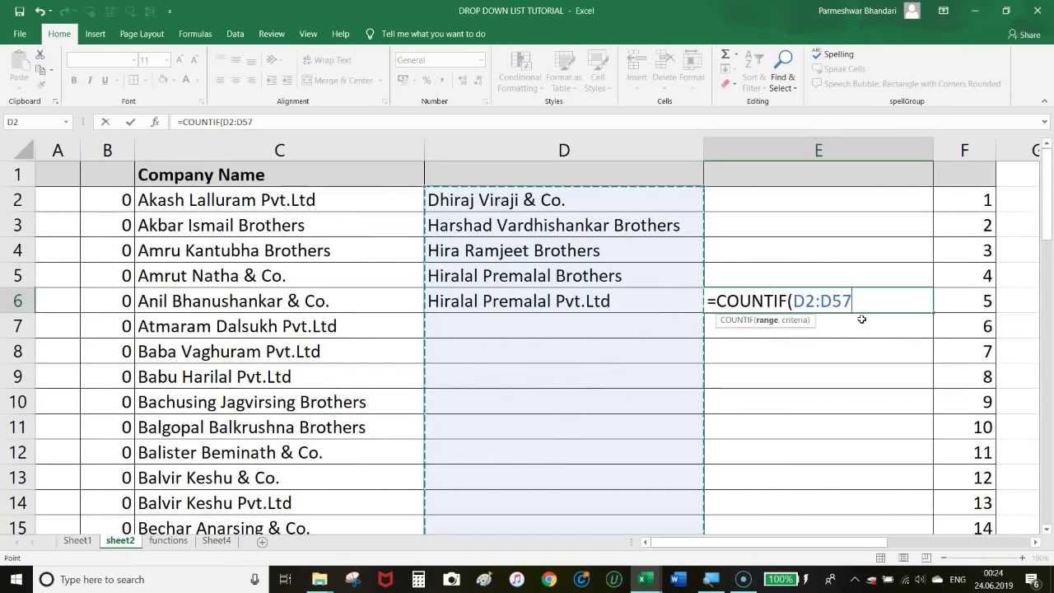
key("F4")
type("$D$57,")
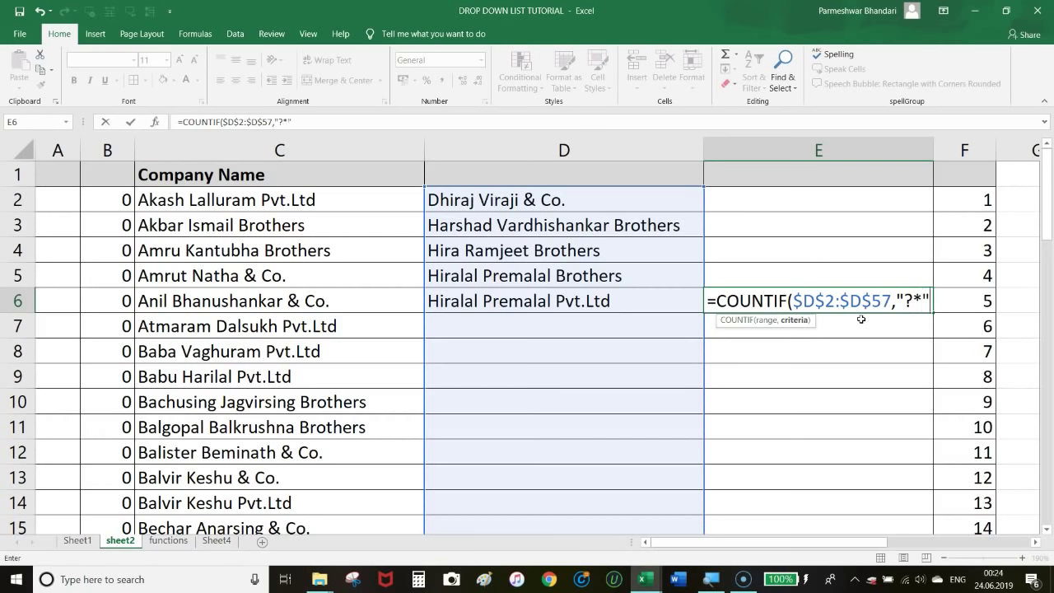
type(")")
key("Return")
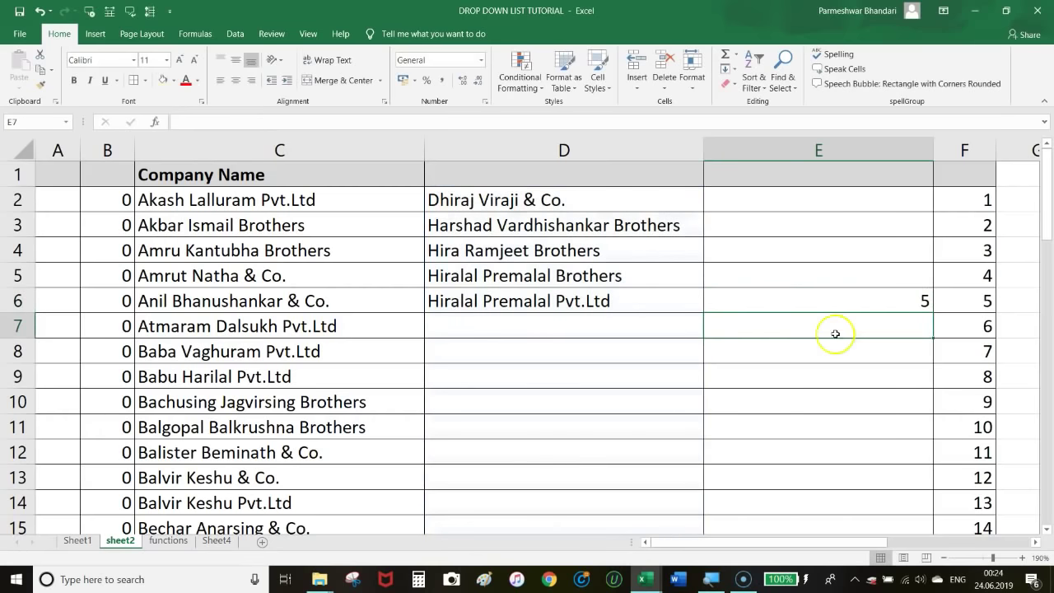
left_click(635, 303)
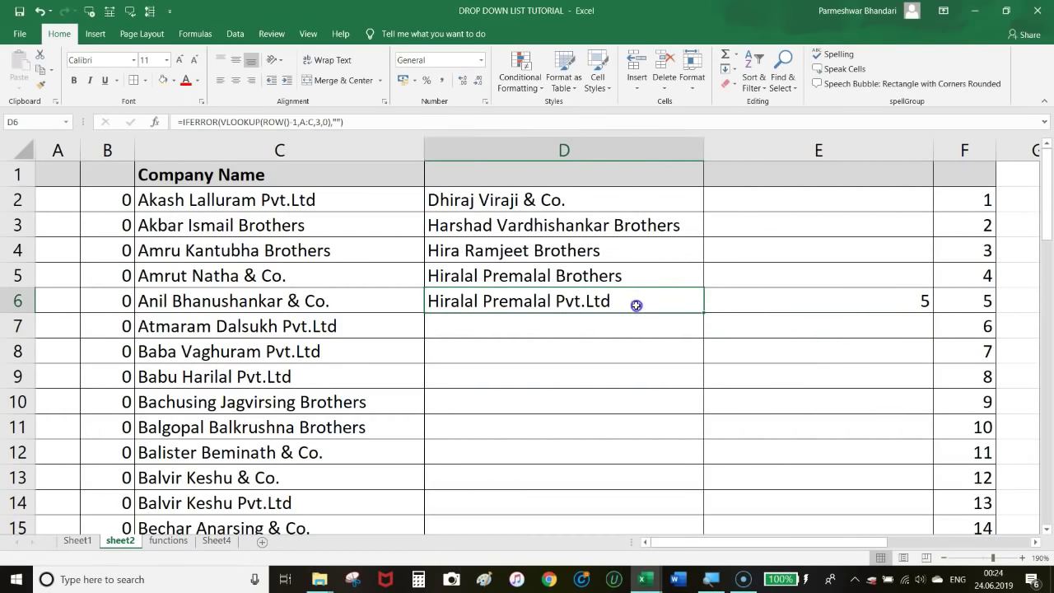
left_click(852, 299)
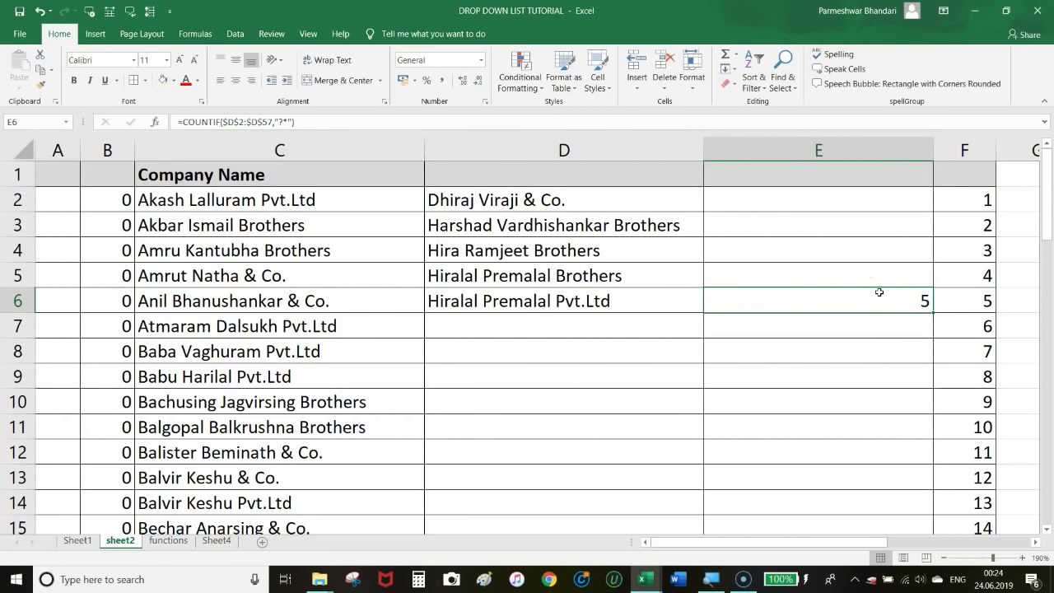
- Search 'MO' in Sheet1 B3 and confirm the E6 count shows 2
left_click(75, 541)
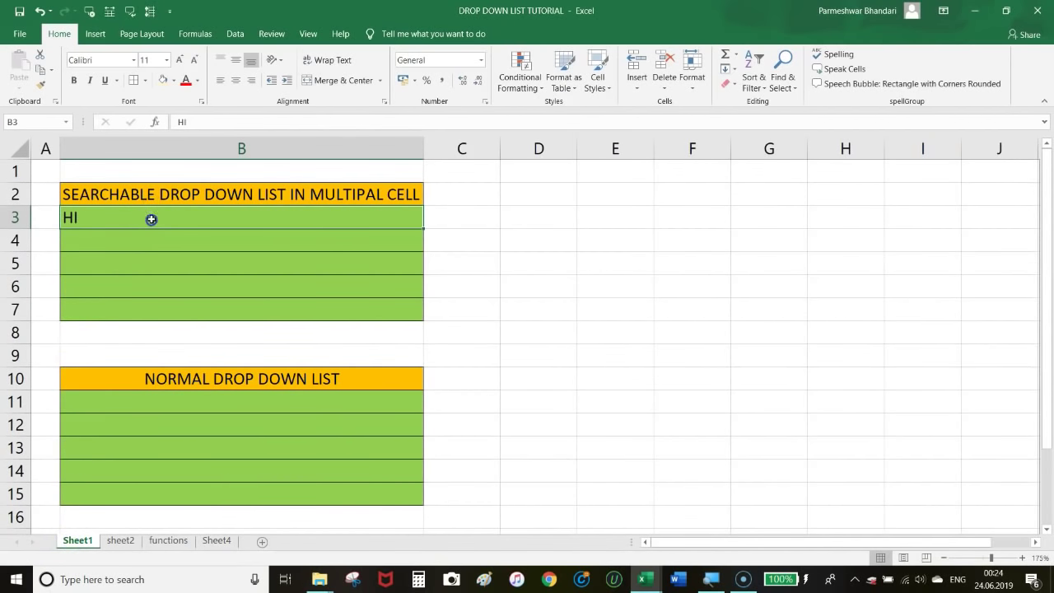
type("MO")
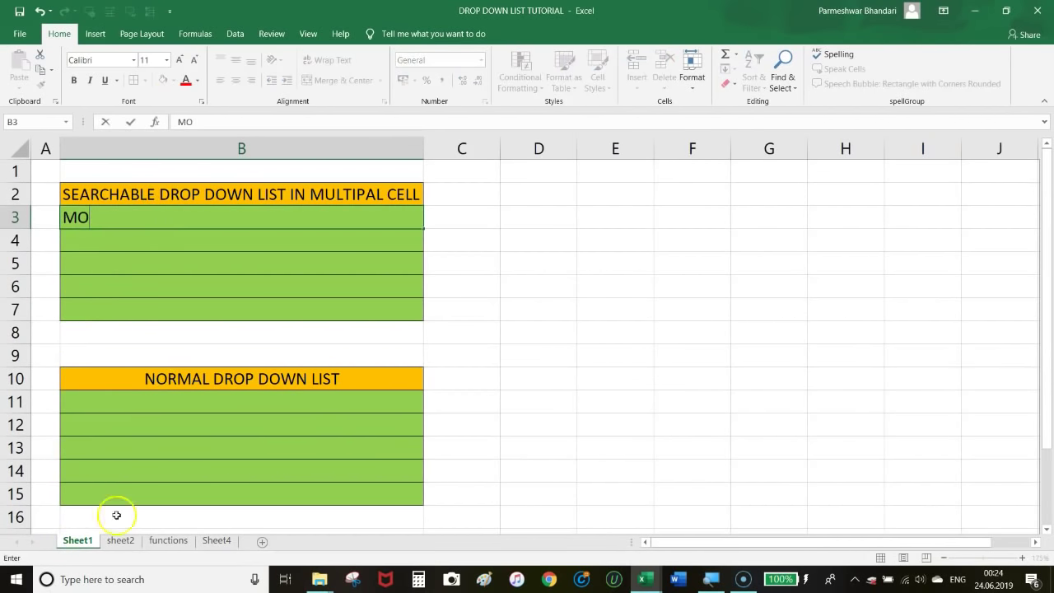
left_click(120, 540)
left_click(839, 332)
left_click(841, 301)
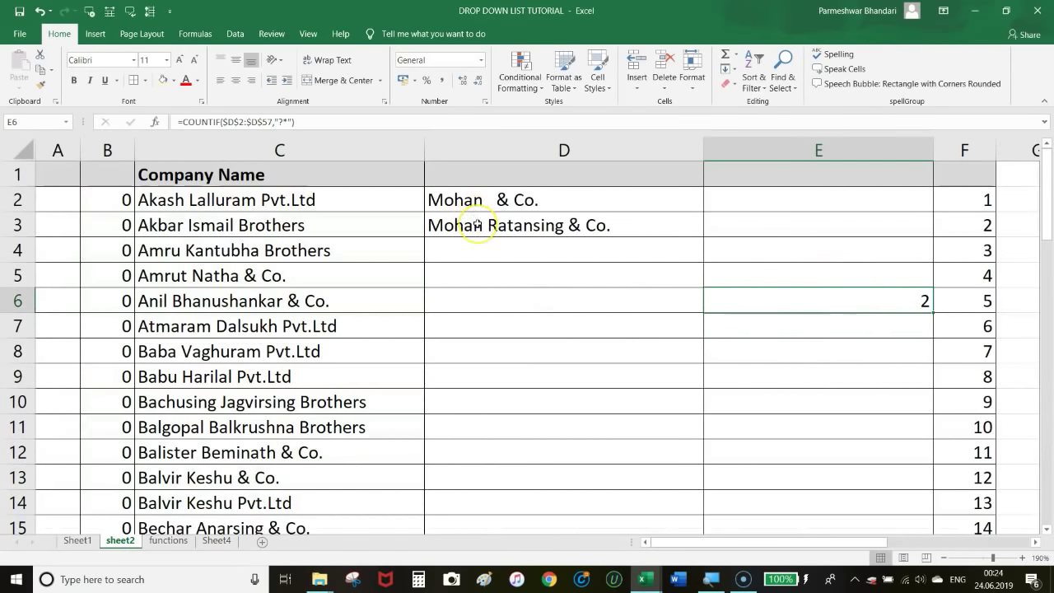
left_click(851, 202)
scroll(675, 202, "down", 1, "ctrl")
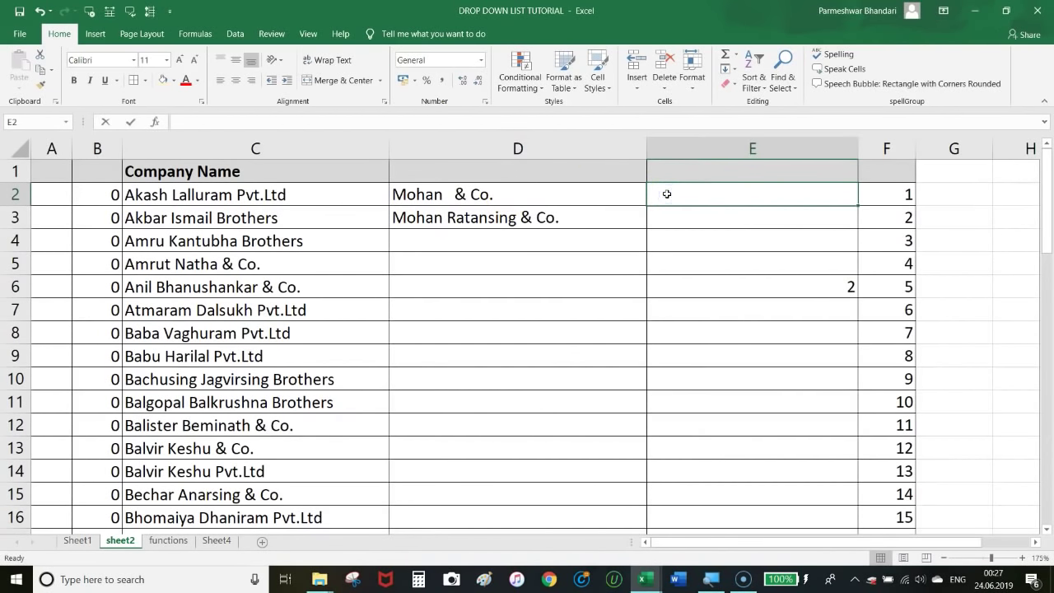
- Enter =OFFSET($D$2,,,COUNTIF($D$2:$D$57,"?*")) in E2
type("=OFFS")
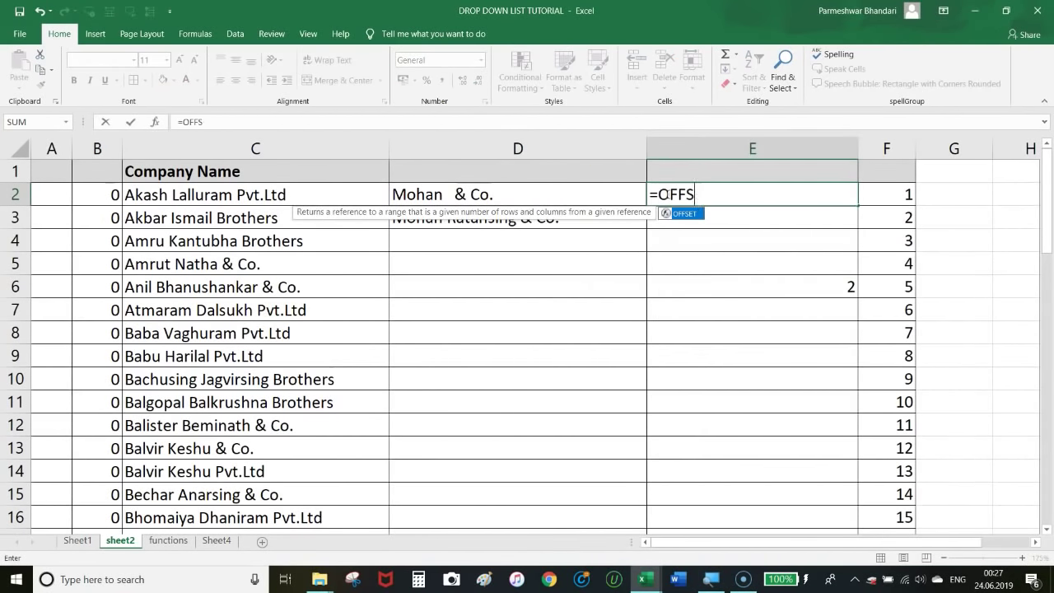
type("ET(")
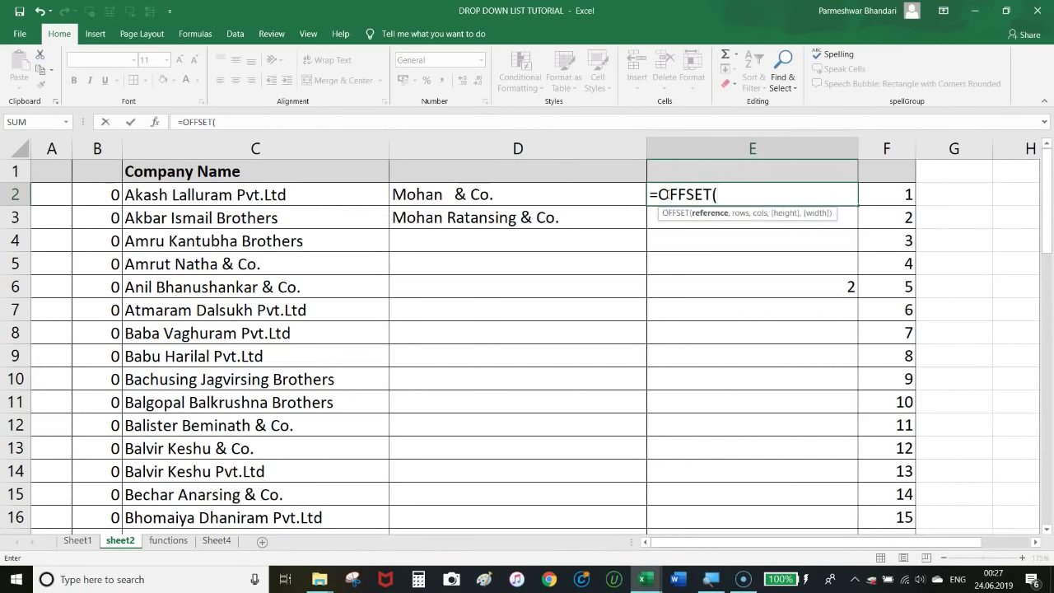
left_click(577, 194)
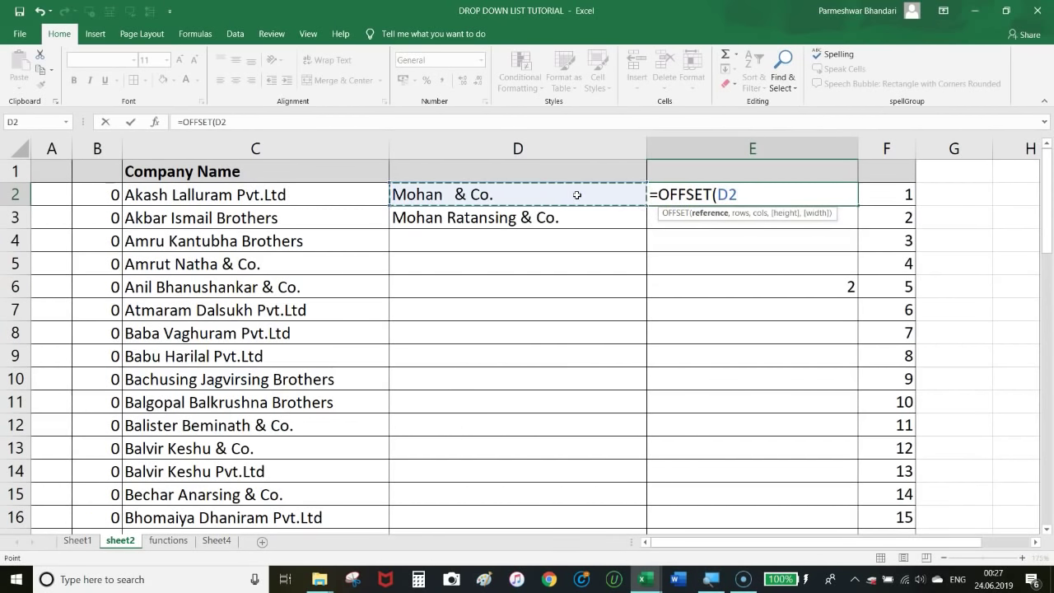
key("F4")
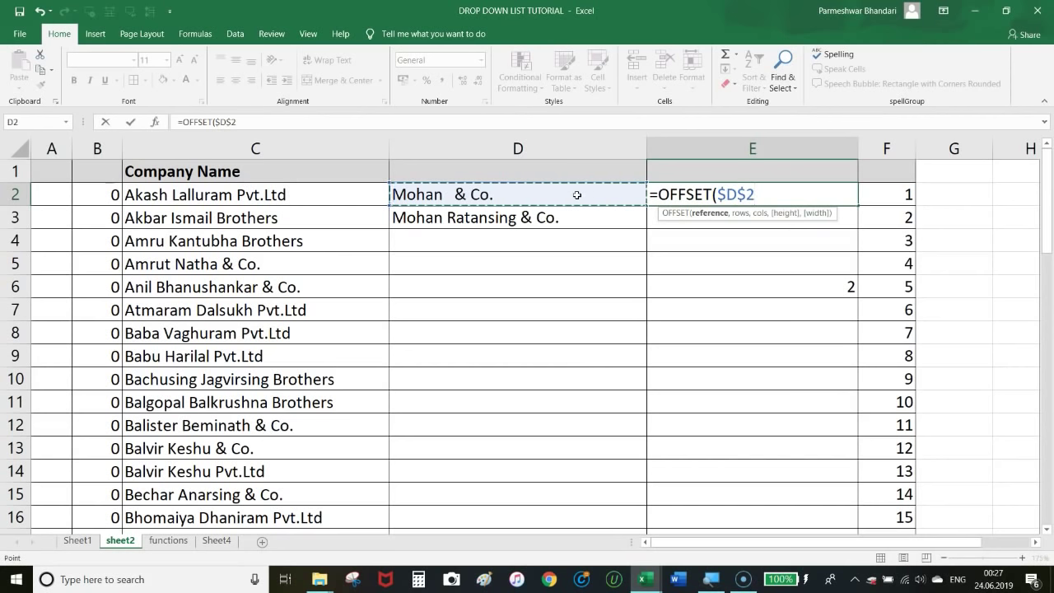
type(",,,")
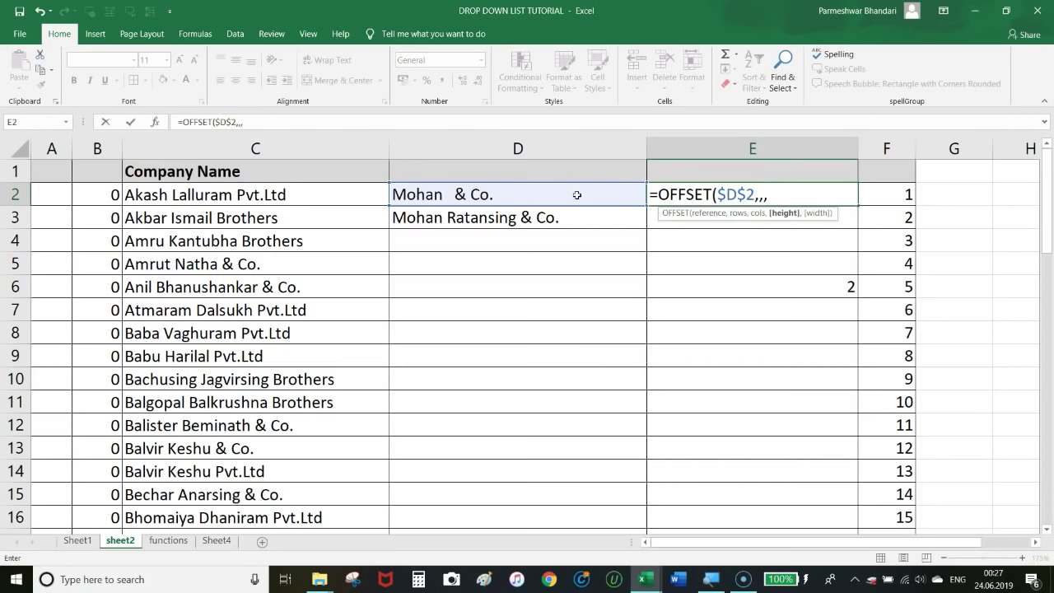
type("COUN")
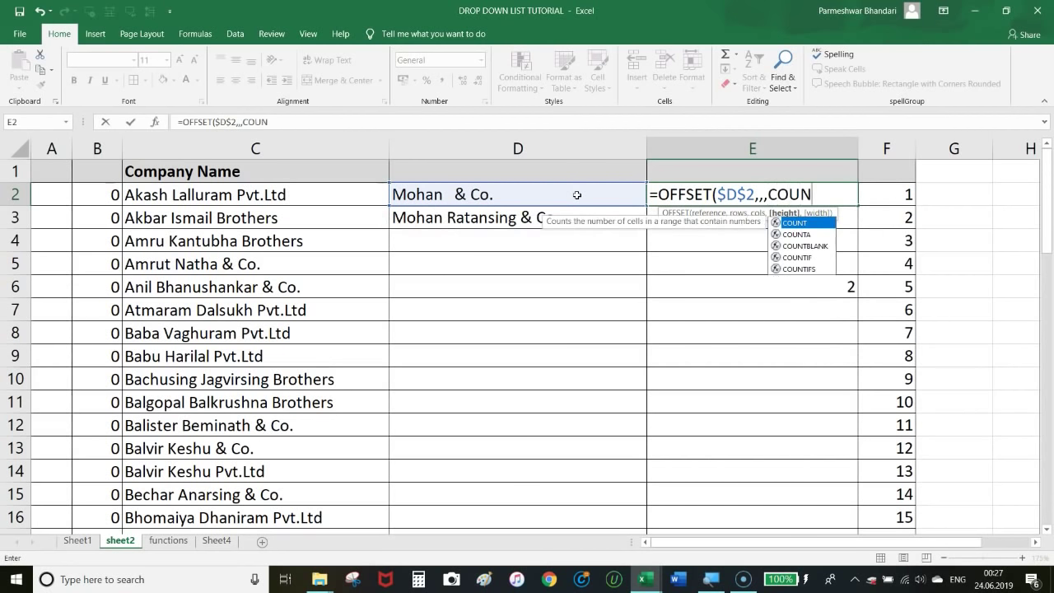
type("TIF(")
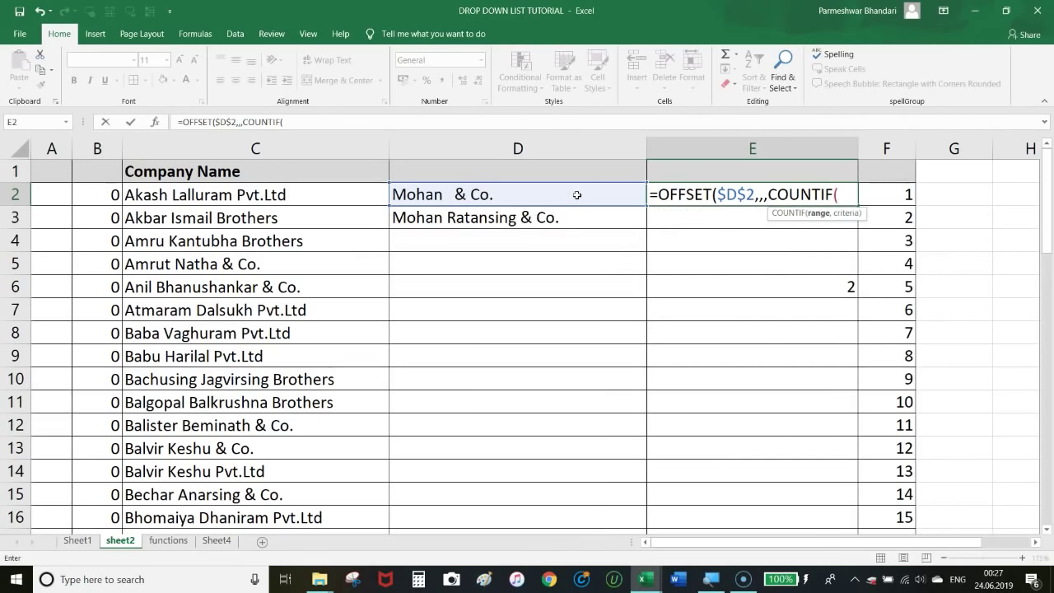
left_click(577, 194)
key("ctrl+shift+Down")
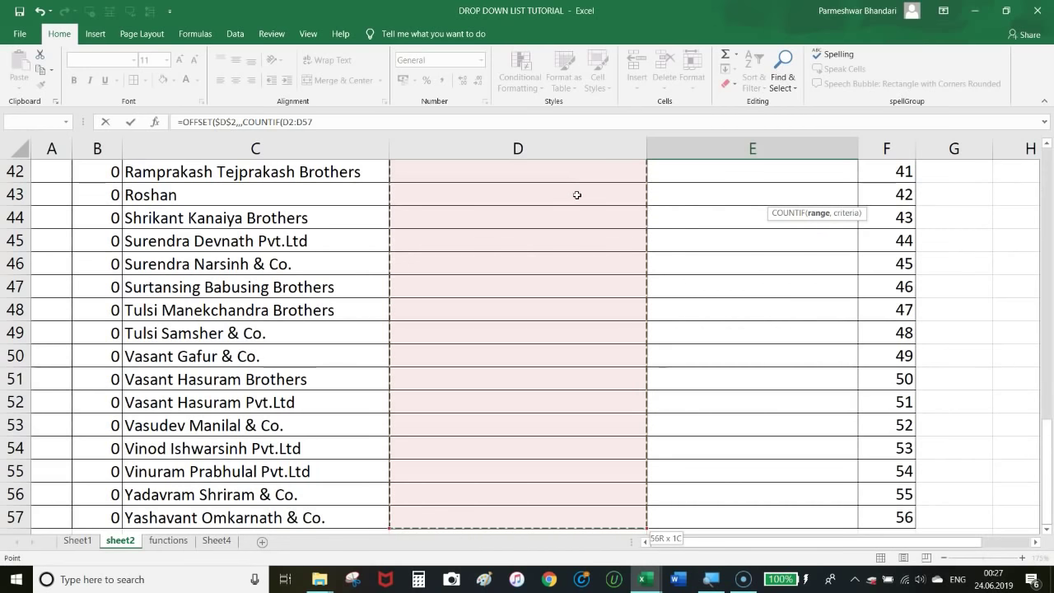
key("F4")
scroll(580, 192, "up", 1)
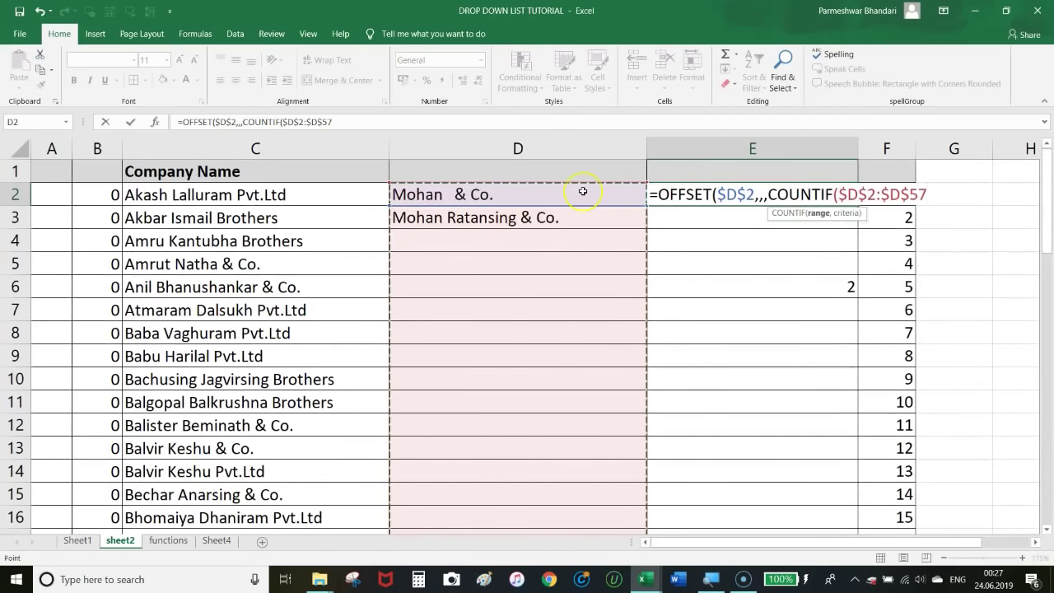
type(",")
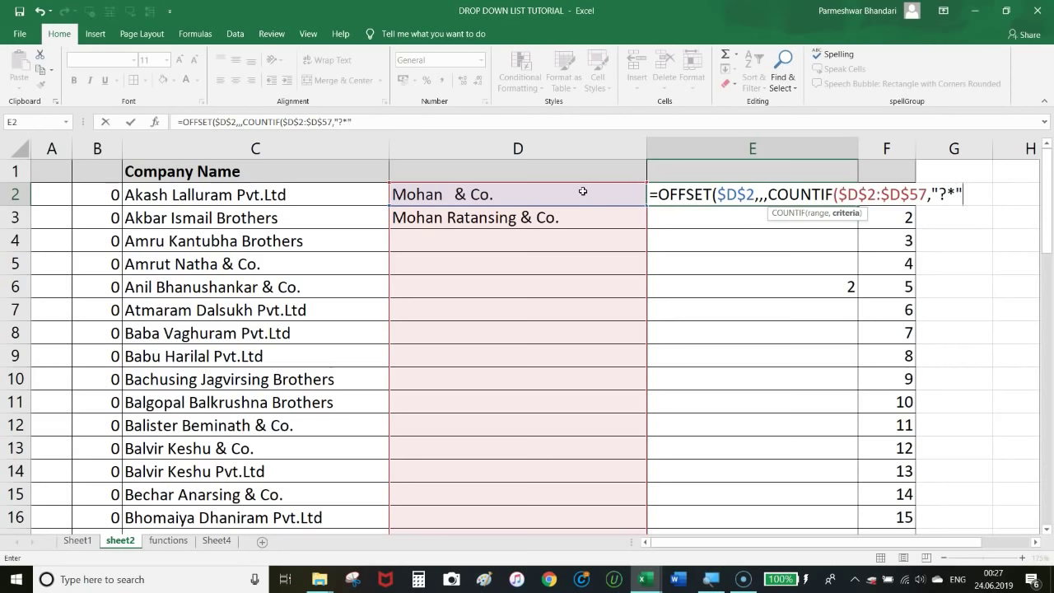
type(")")
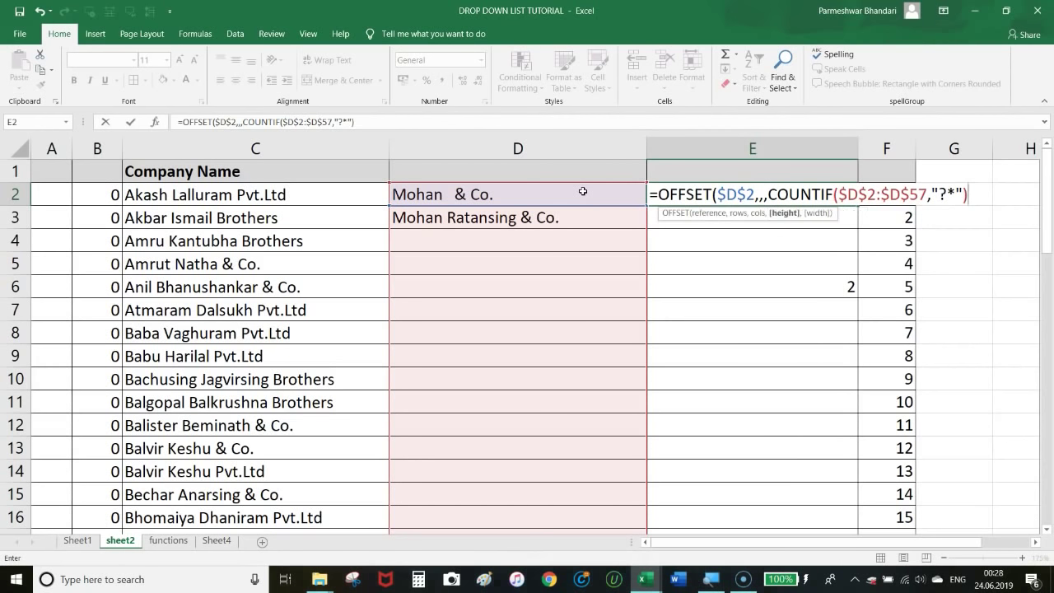
type(")")
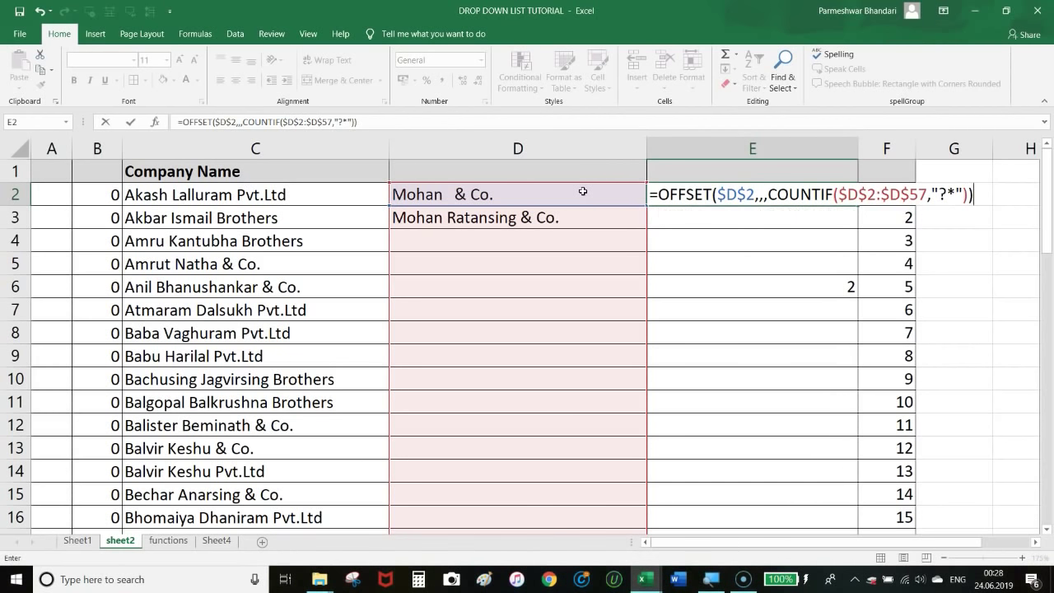
key("Return")
left_click(708, 194)
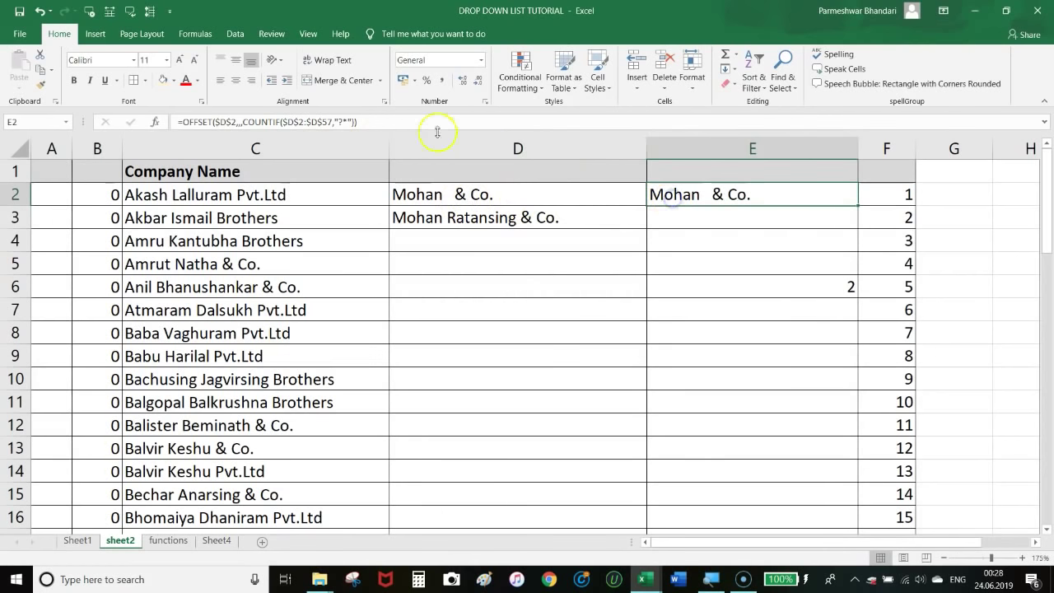
- Copy the E2 formula text from the formula bar without changing the cell
left_click(349, 123)
key("ctrl+a")
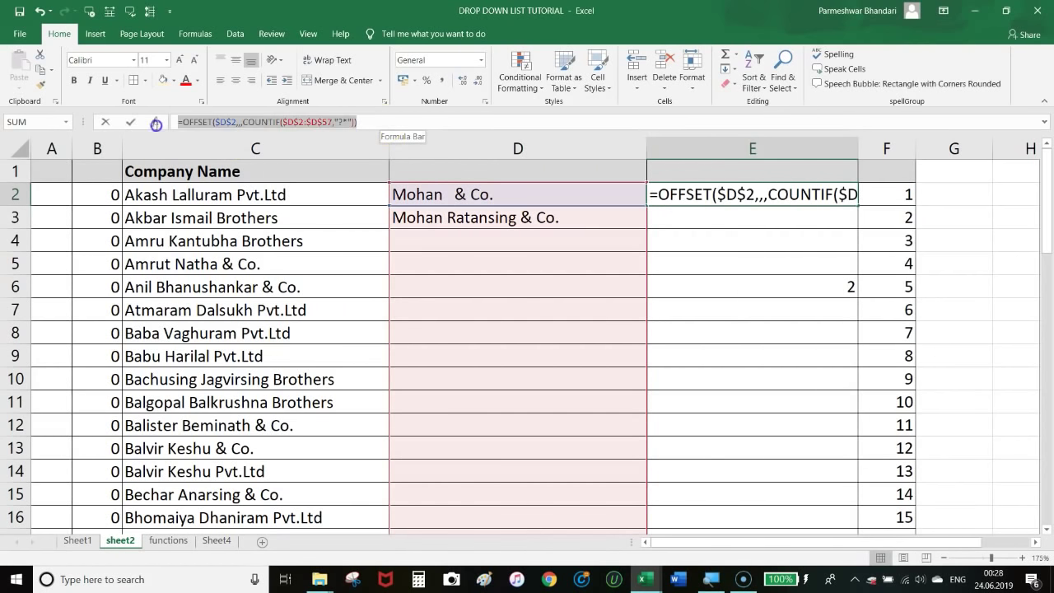
left_click(154, 121)
key("ctrl+c")
key("Escape")
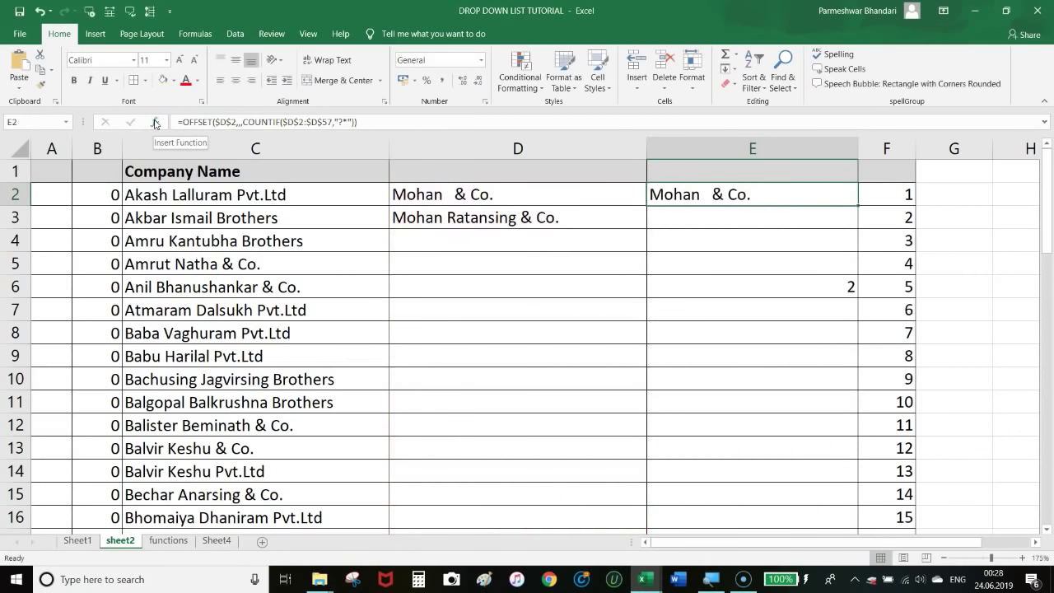
left_click(198, 34)
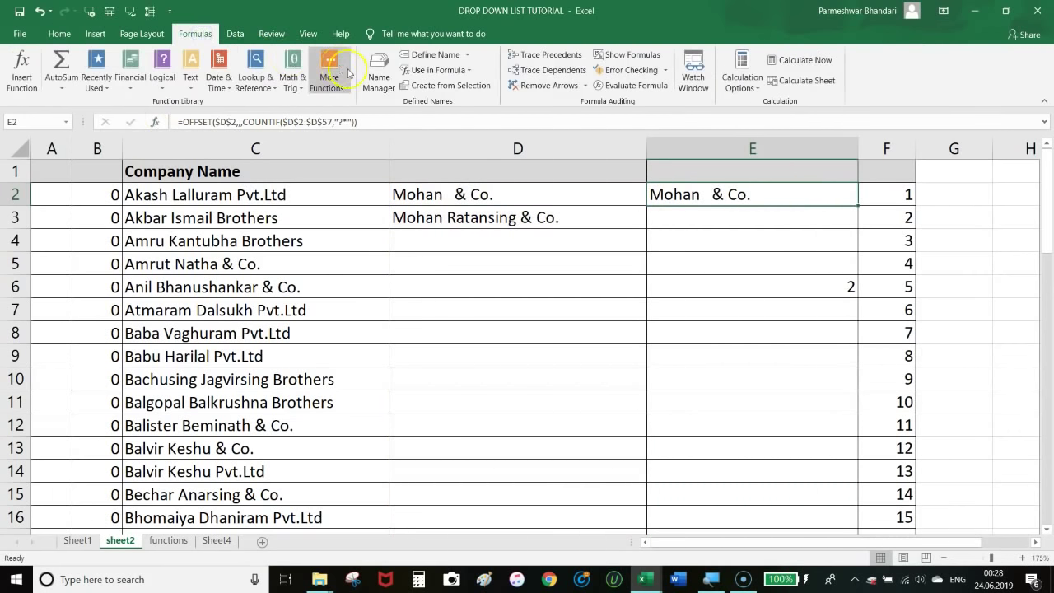
- Create the name SLIST in Name Manager, referring to the pasted OFFSET/COUNTIF formula
left_click(378, 75)
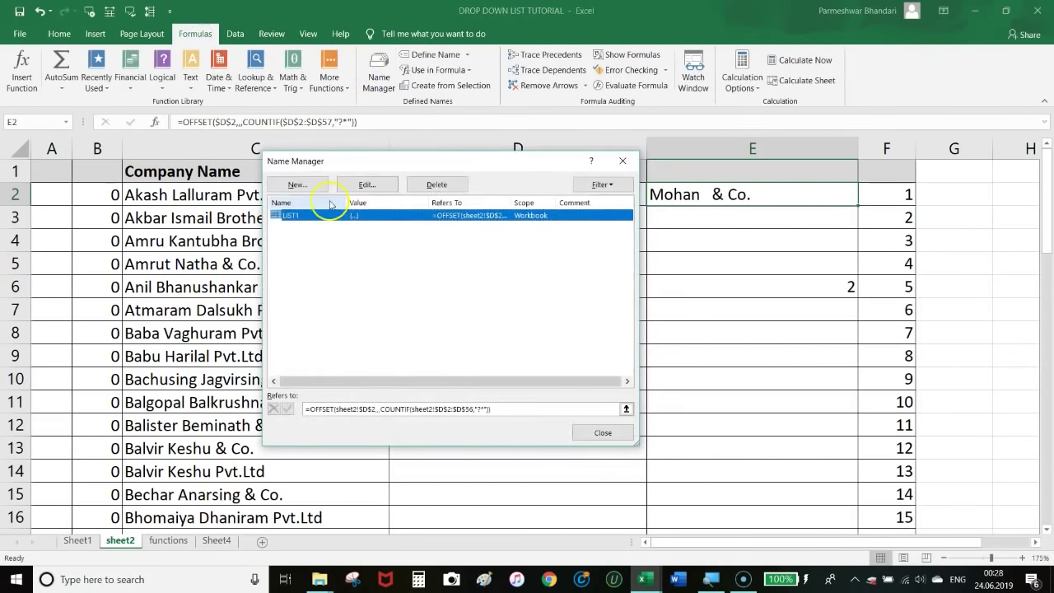
left_click(300, 185)
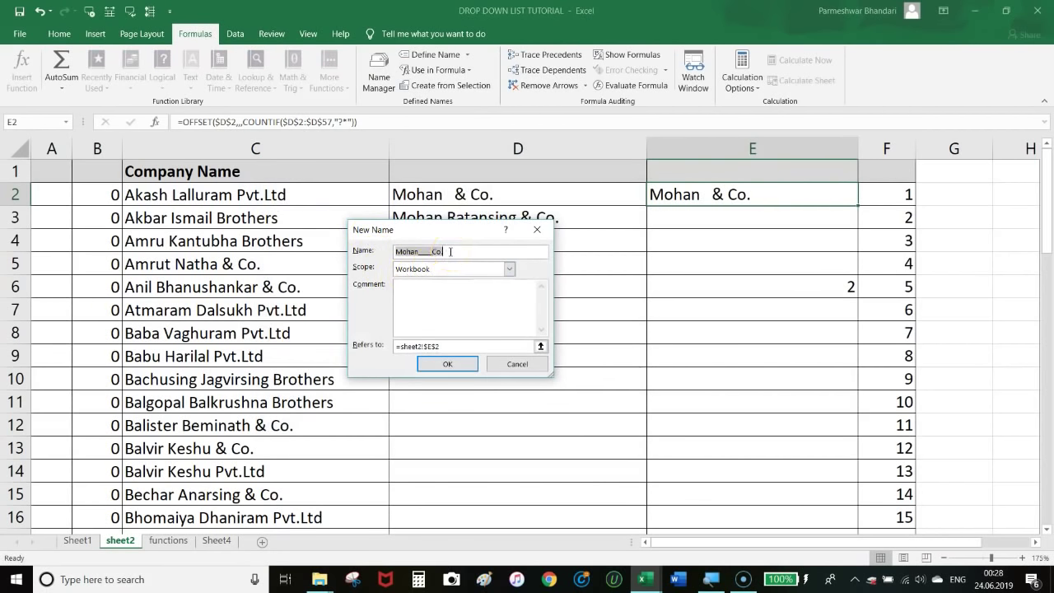
type("s")
left_click(461, 346)
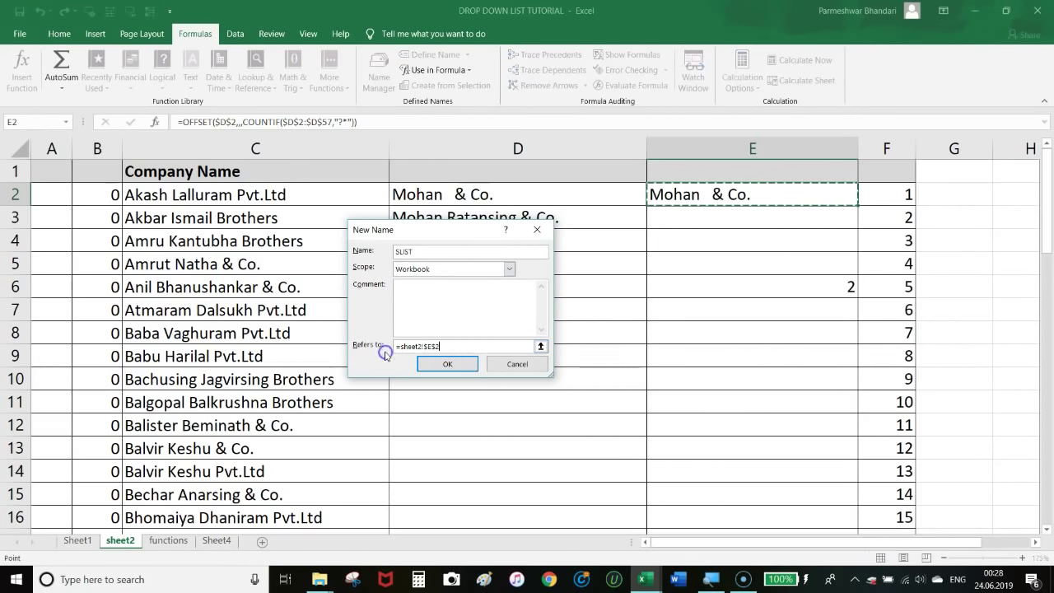
left_click(467, 344)
key("BackSpace")
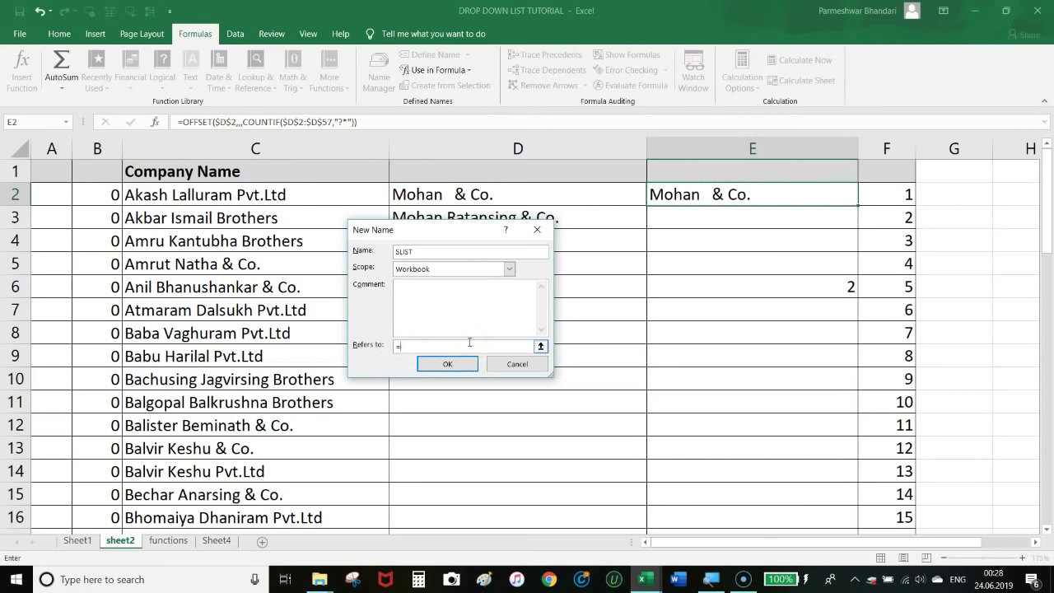
key("ctrl+v")
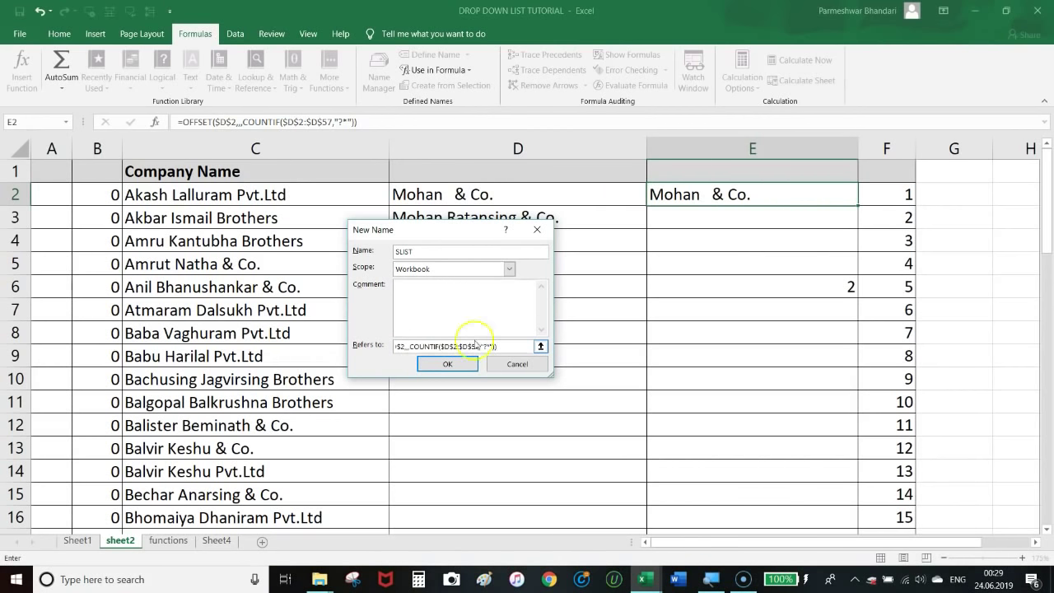
left_click(446, 365)
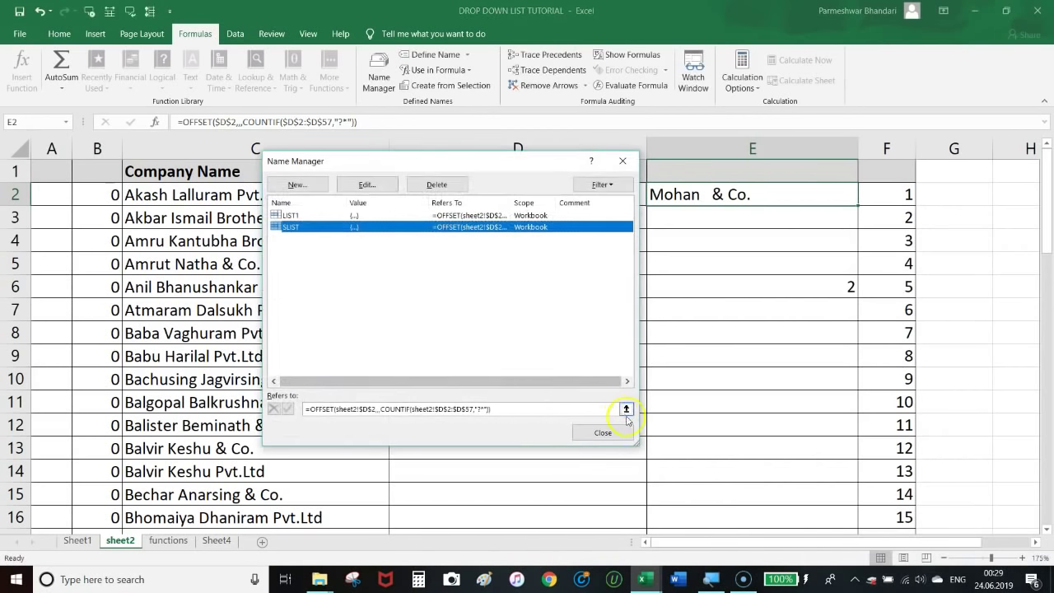
left_click(604, 432)
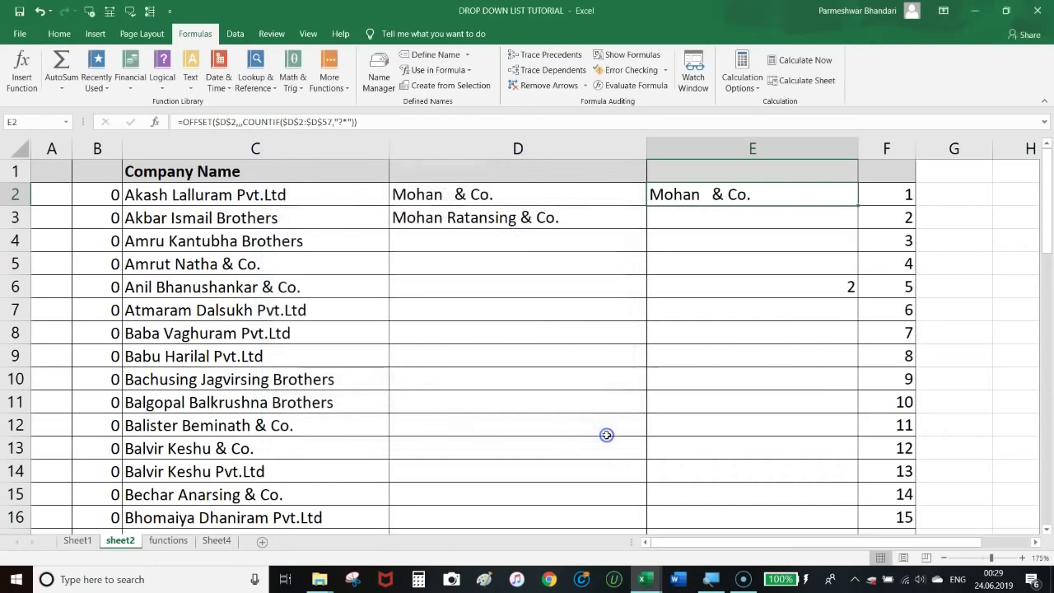
left_click(699, 256)
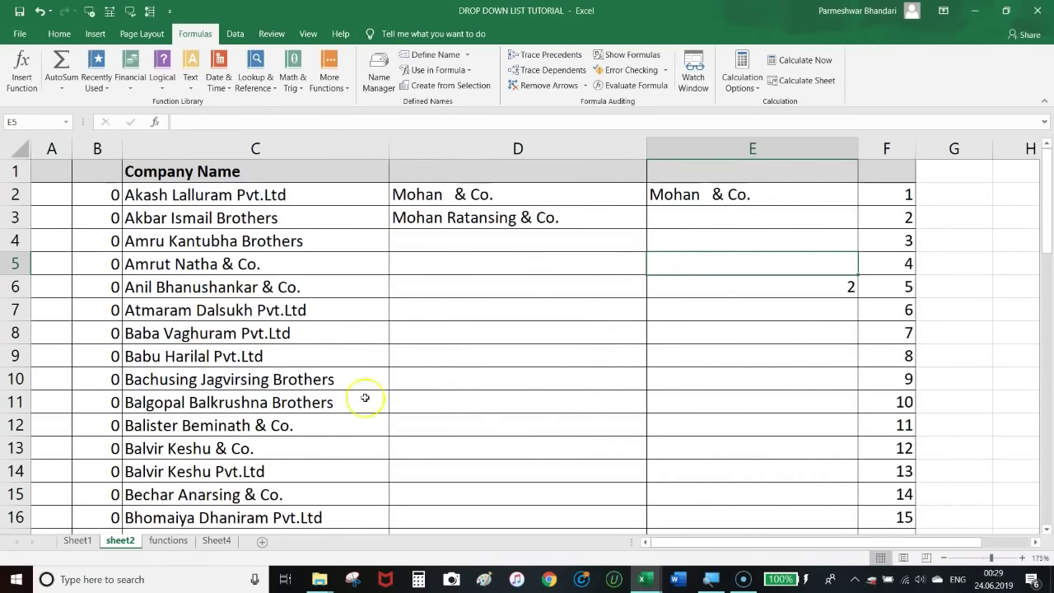
- Apply List data validation to Sheet1 B3:B7 with source =SLIST
left_click(79, 540)
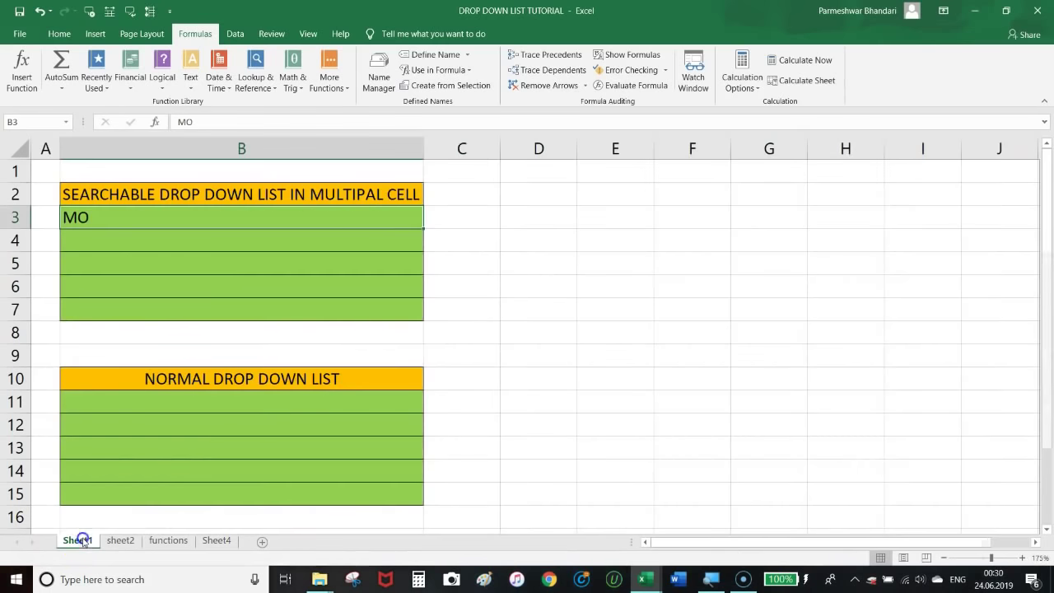
left_click(455, 272)
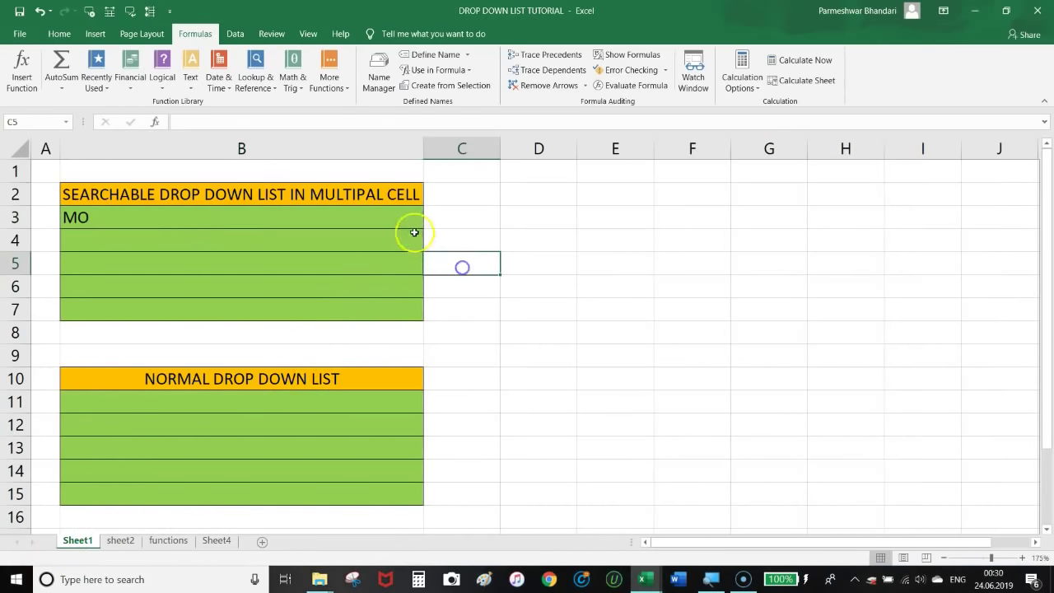
left_click_drag(393, 216, 396, 310)
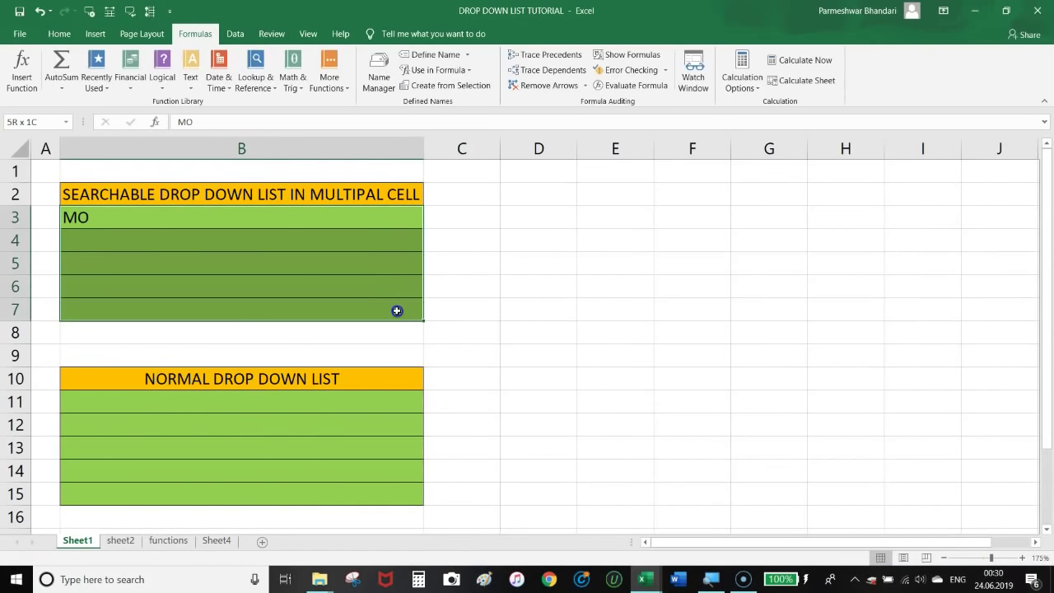
left_click(236, 37)
left_click(675, 76)
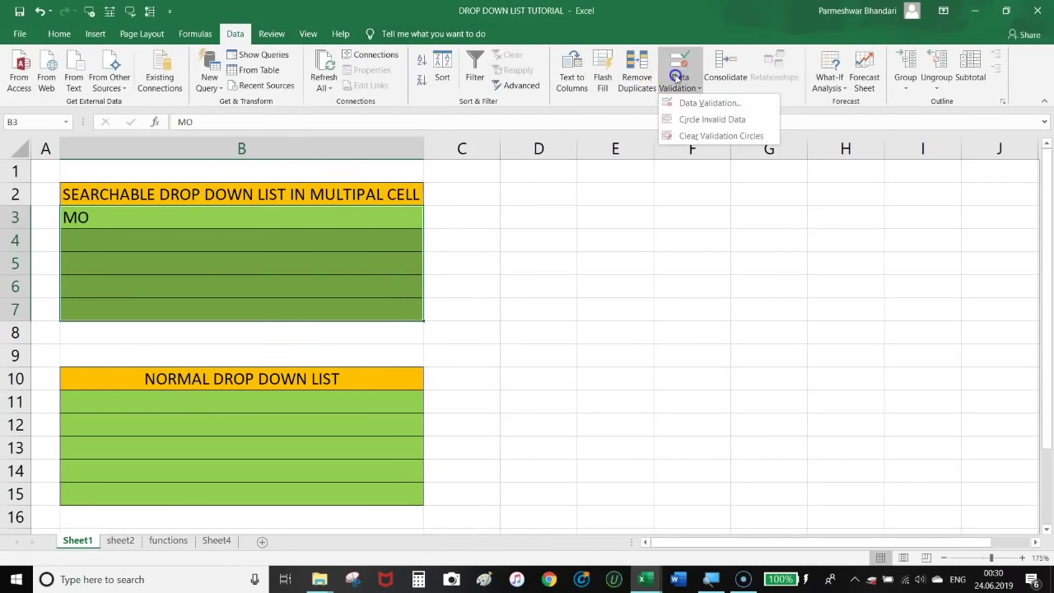
left_click(713, 107)
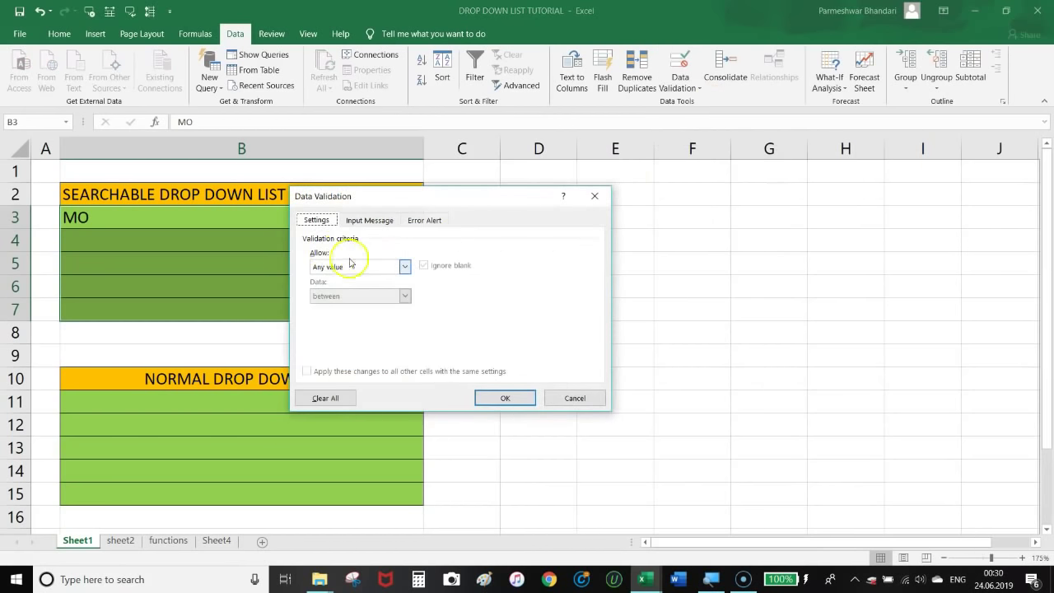
left_click(405, 268)
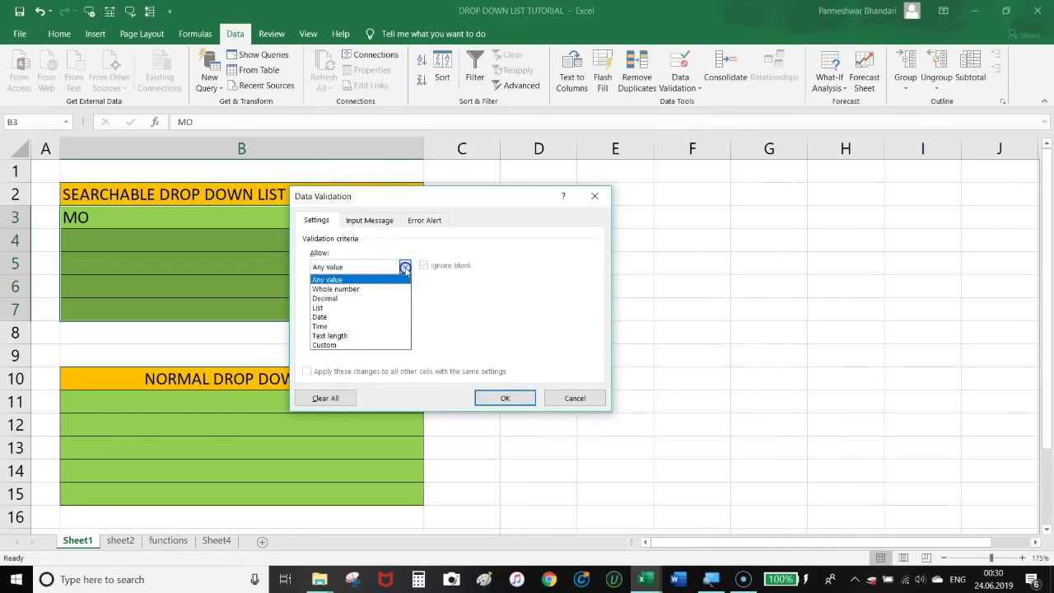
left_click(355, 307)
left_click(358, 323)
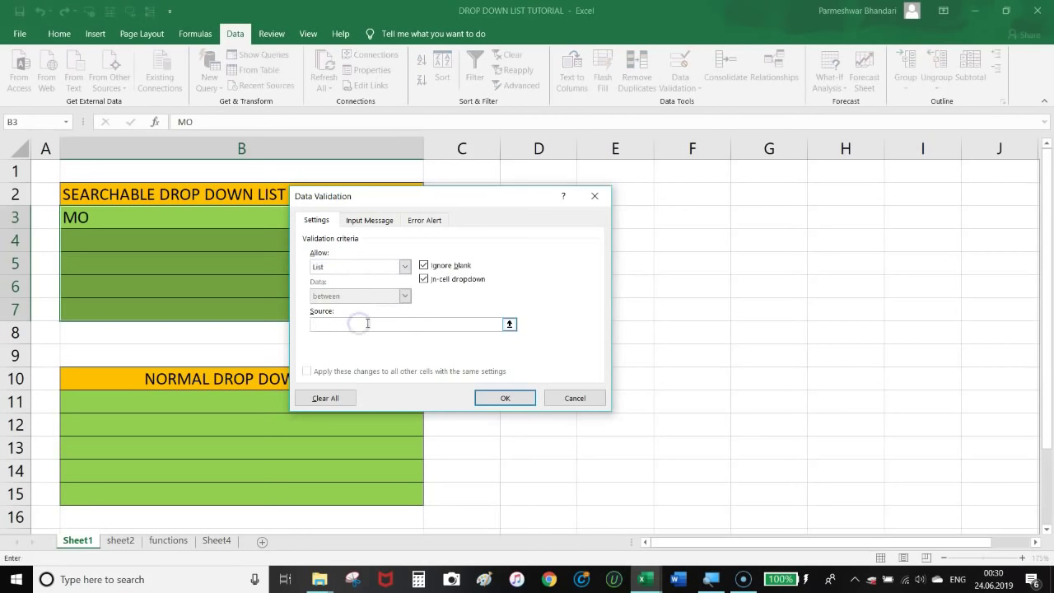
key("F3")
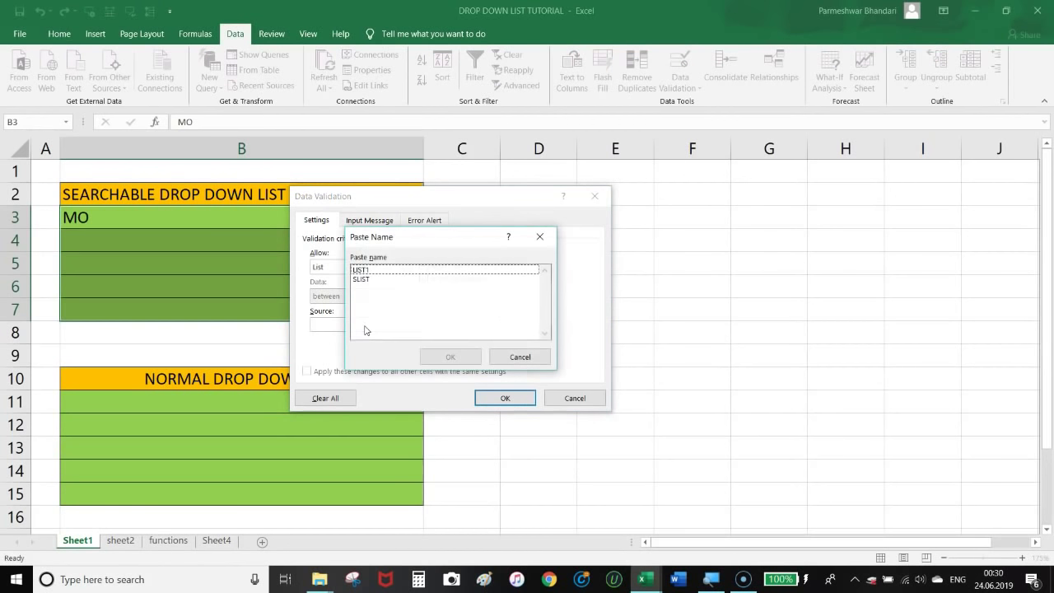
left_click(369, 280)
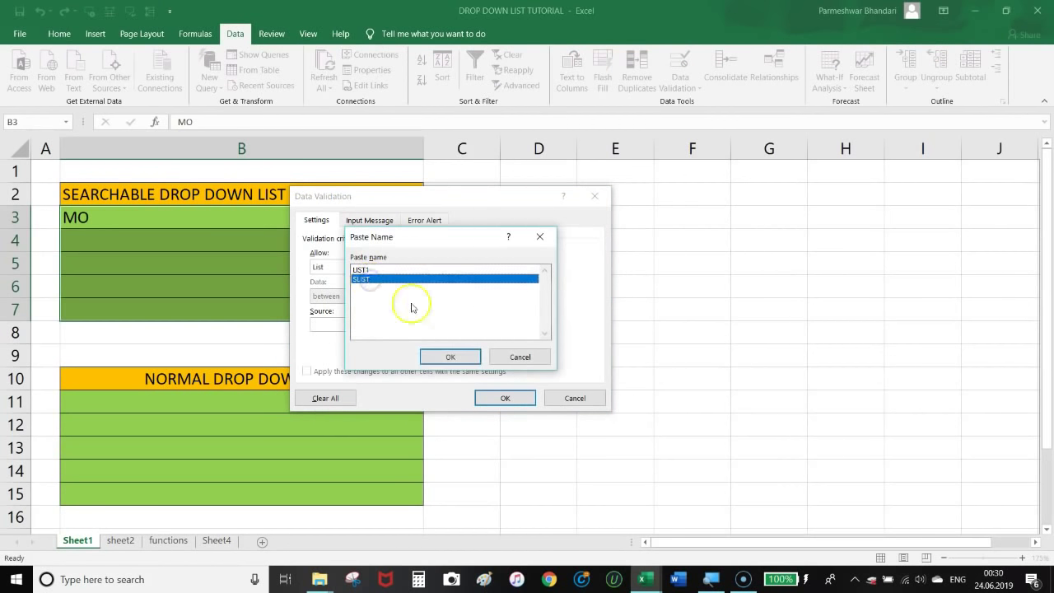
left_click(442, 354)
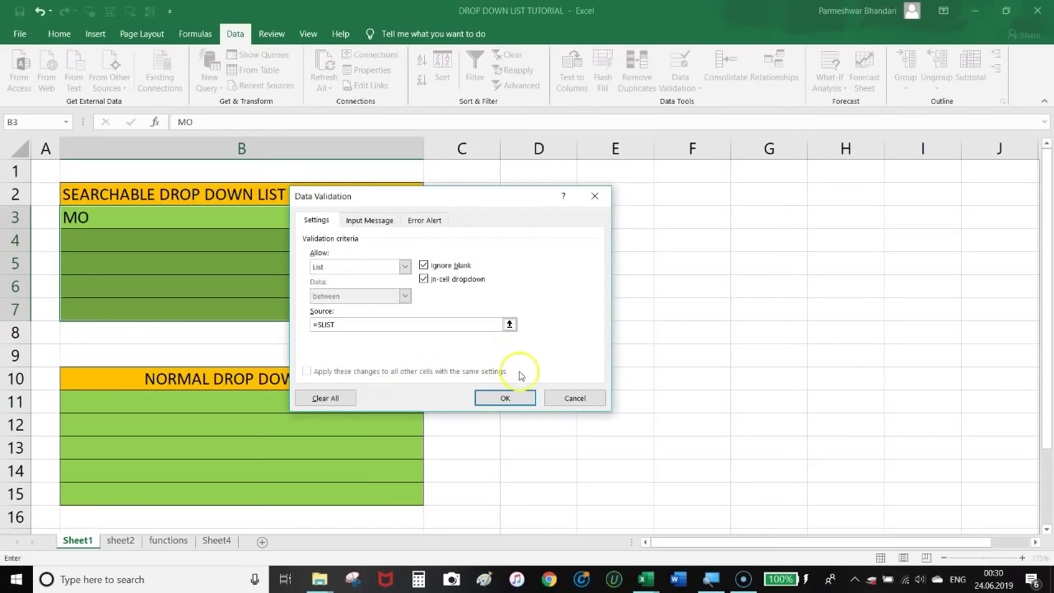
- Turn off the invalid-entry error alert and apply the validation
left_click(421, 220)
left_click(306, 242)
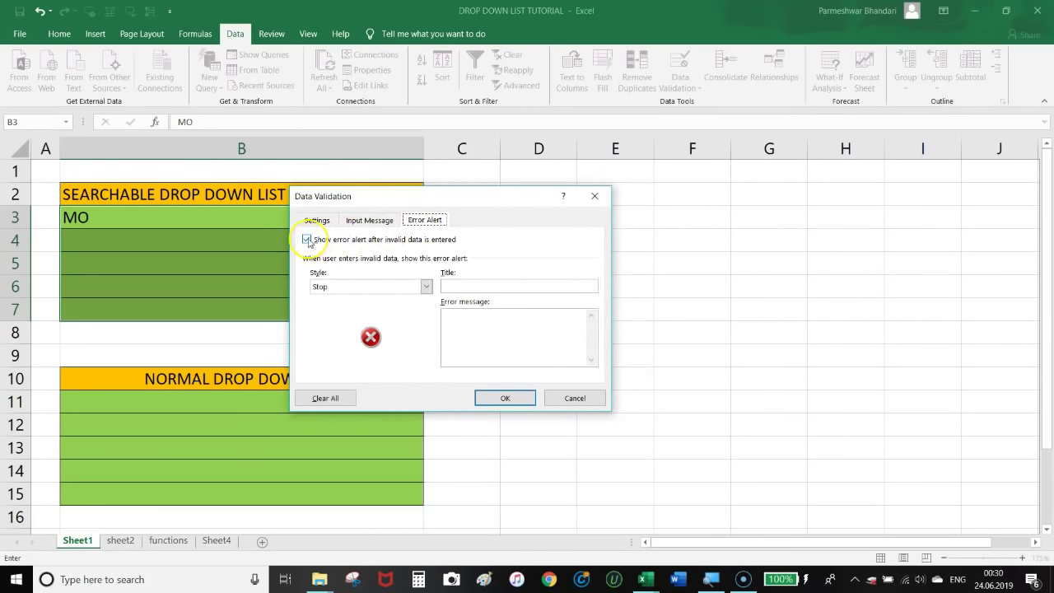
left_click(307, 240)
left_click(504, 398)
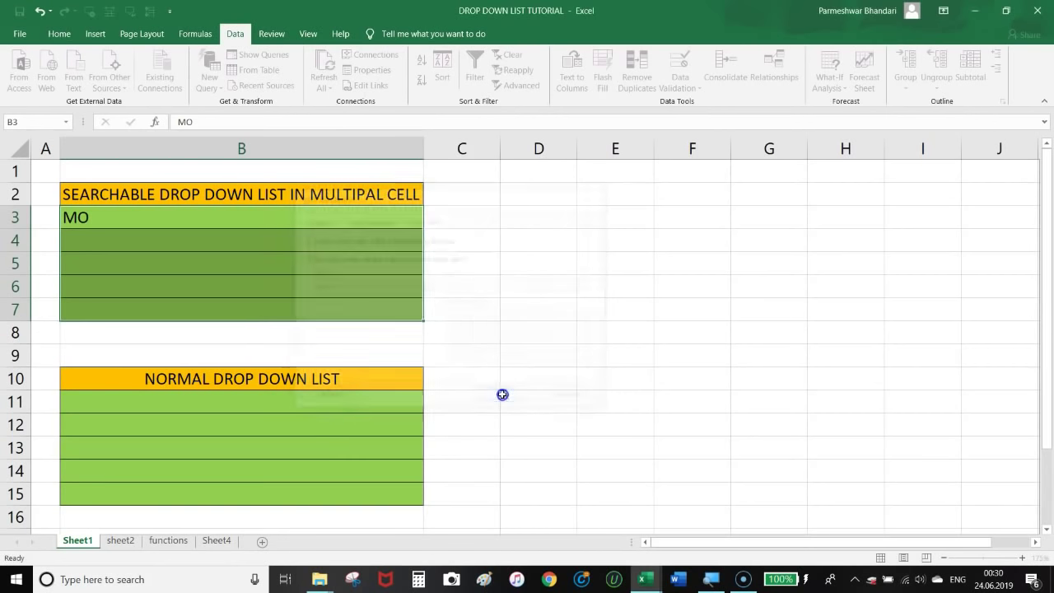
left_click_drag(366, 264, 365, 287)
- Enter HI in B3 and pick Hiralal Premalal Pvt.Ltd from the filtered drop-down
left_click(356, 217)
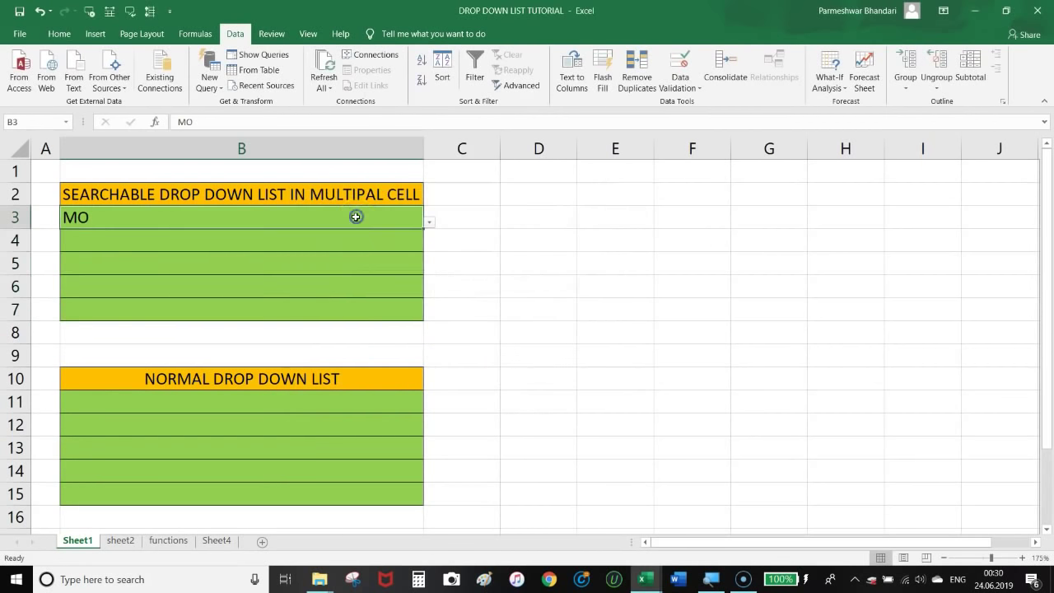
type("HI")
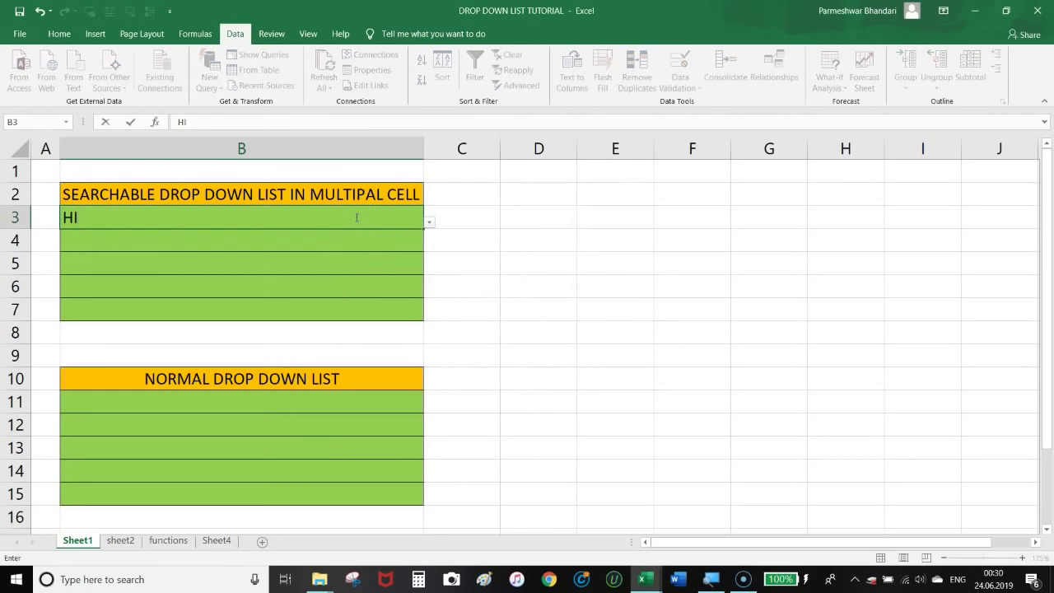
left_click(429, 223)
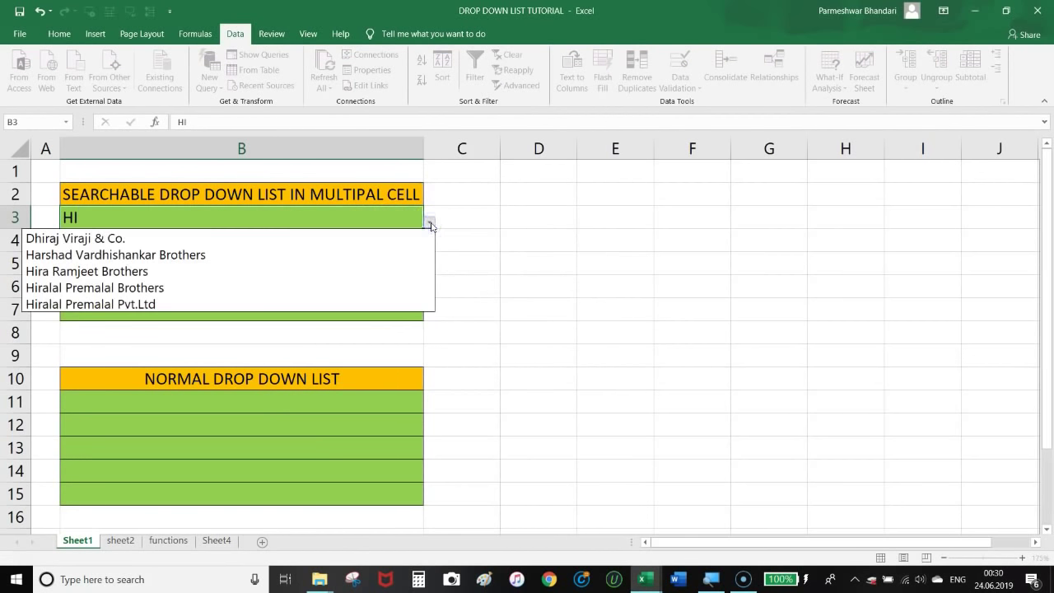
key("Down")
key("Down")
key("Down")
key("Down")
key("Down")
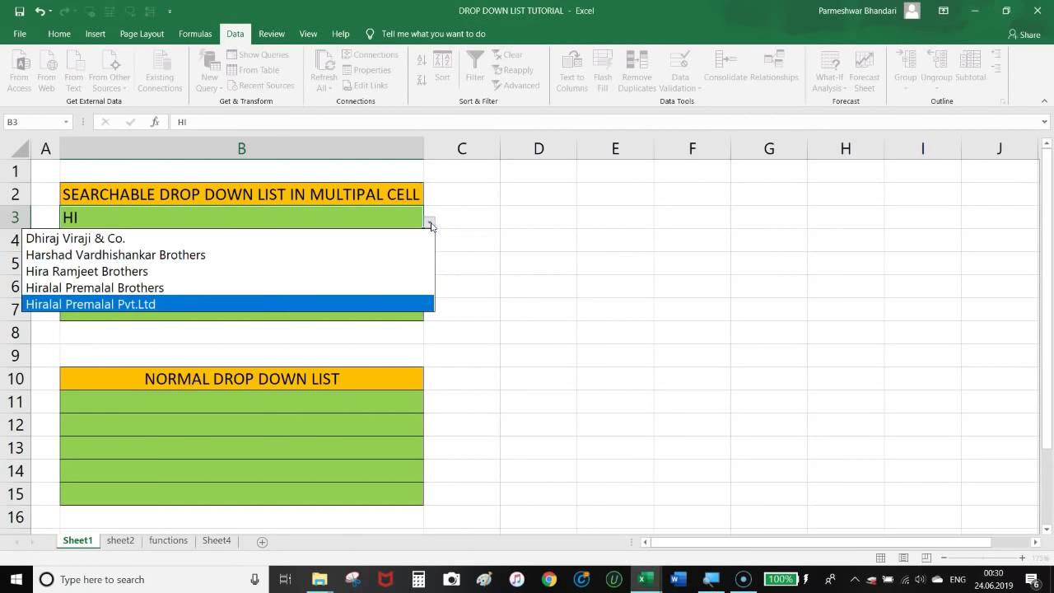
left_click(436, 224)
key("Return")
- Search RA in B3 and choose Ramprakash Tejprakash Brothers from the list
left_click(302, 222)
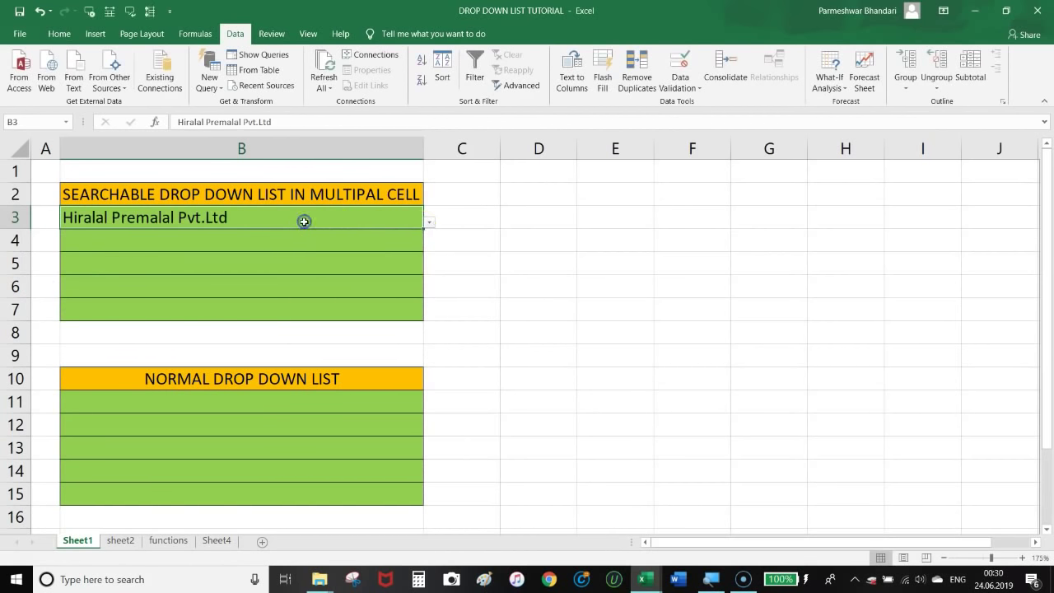
type("RAM")
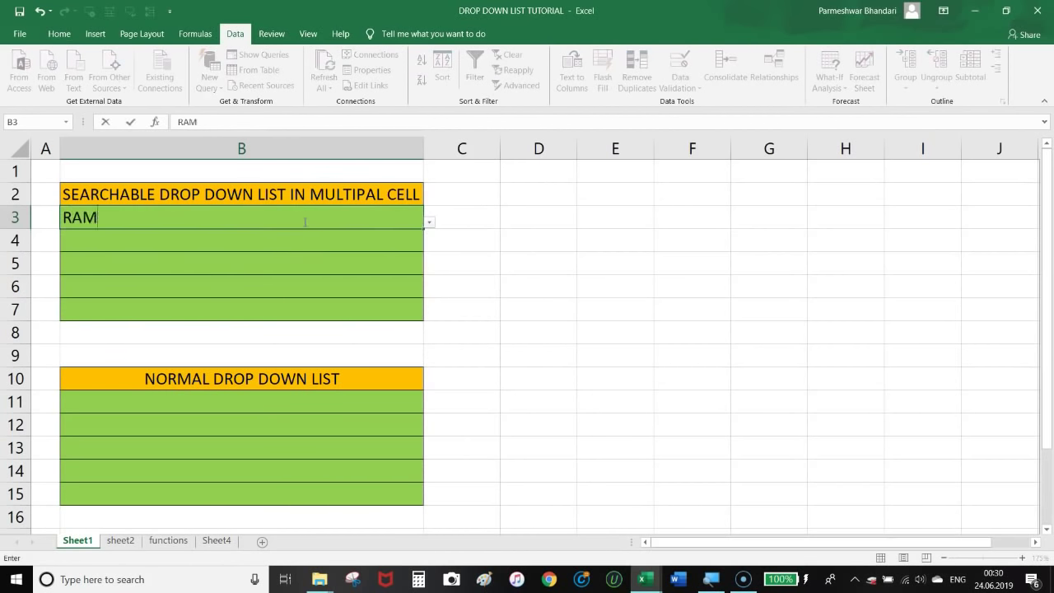
left_click(430, 222)
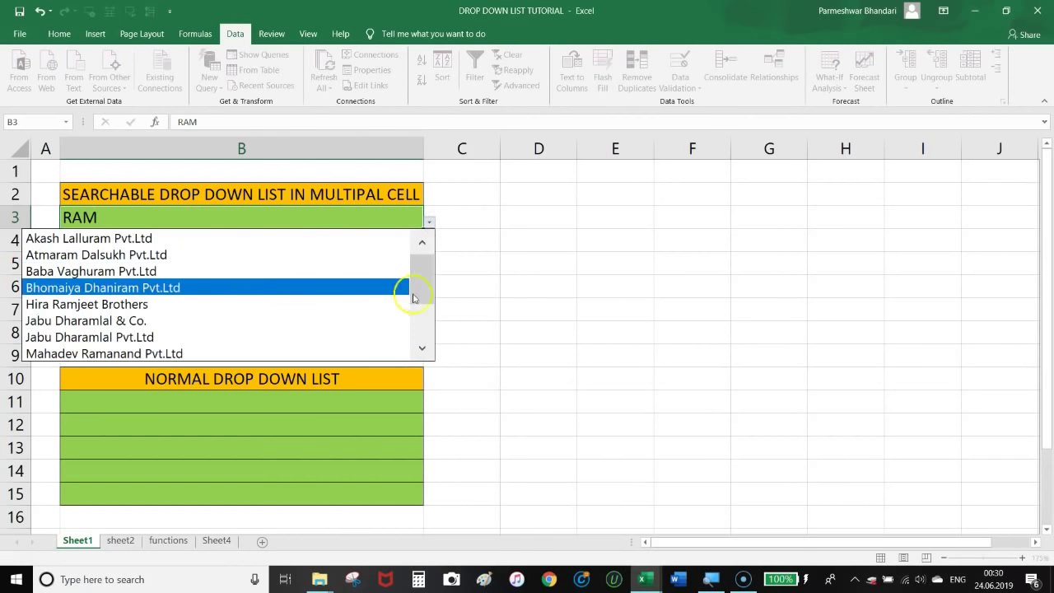
left_click_drag(425, 294, 423, 318)
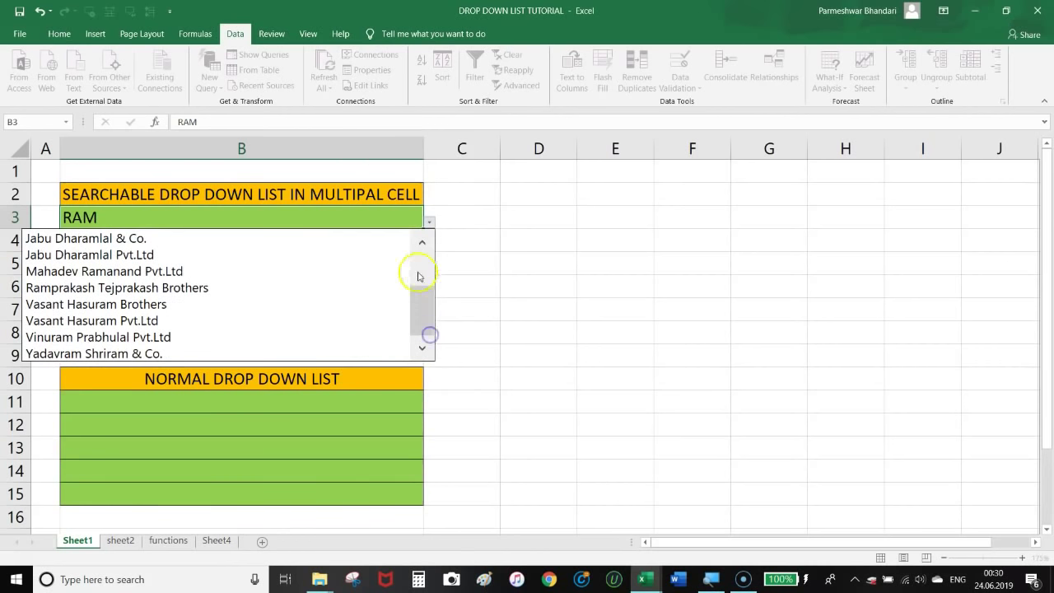
left_click(233, 288)
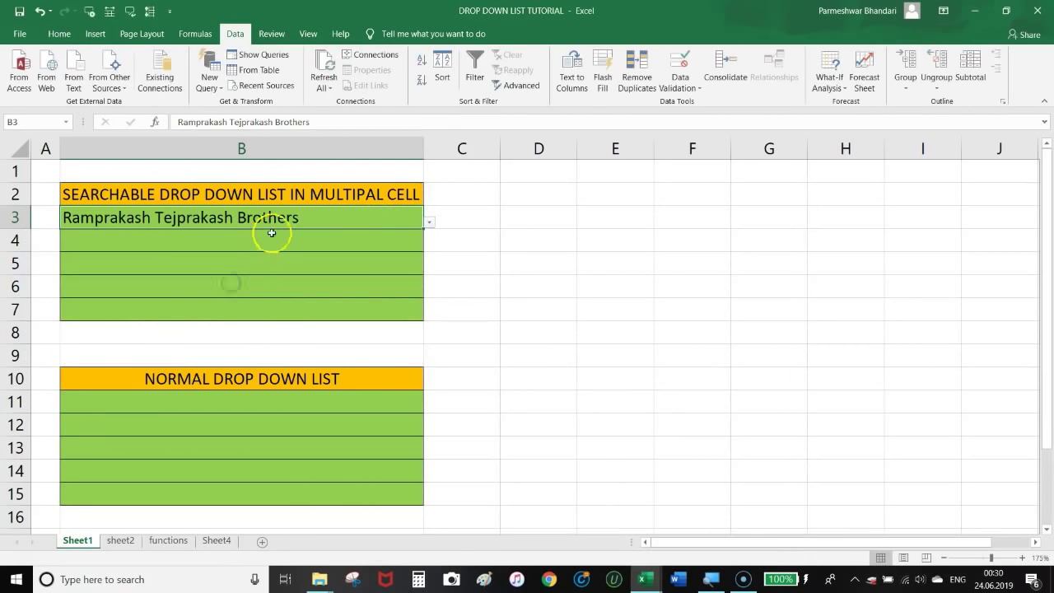
- Search MO in B3 and pick Mohan Ratansing & Co
type("MO")
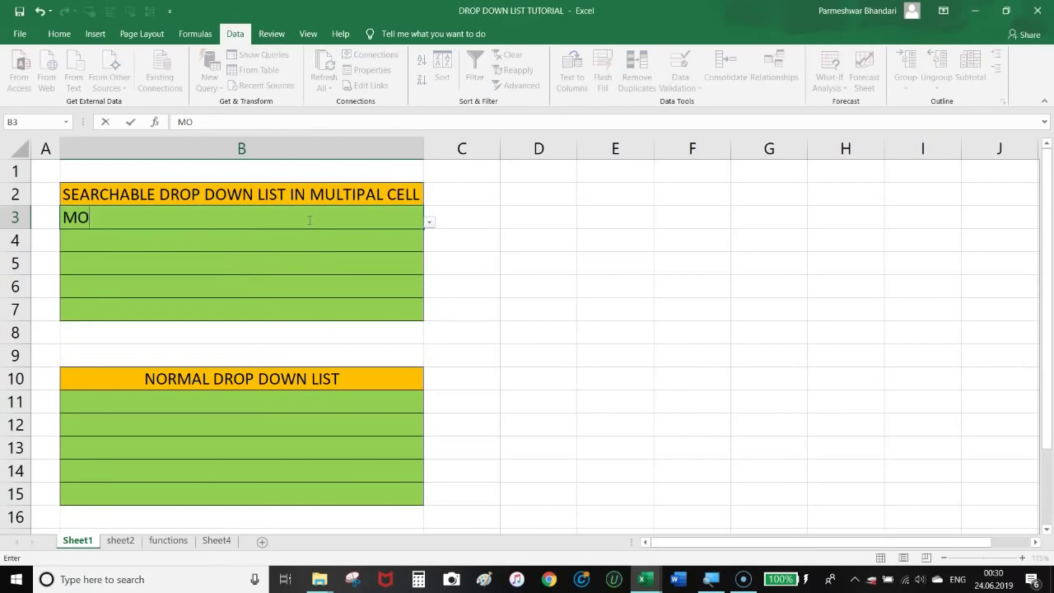
left_click(428, 222)
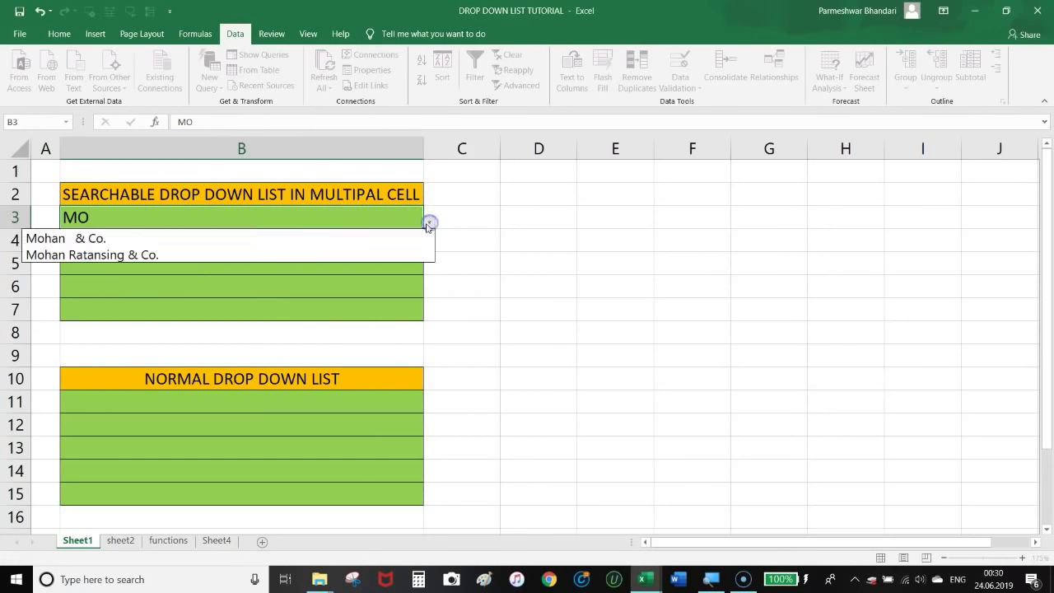
left_click(306, 250)
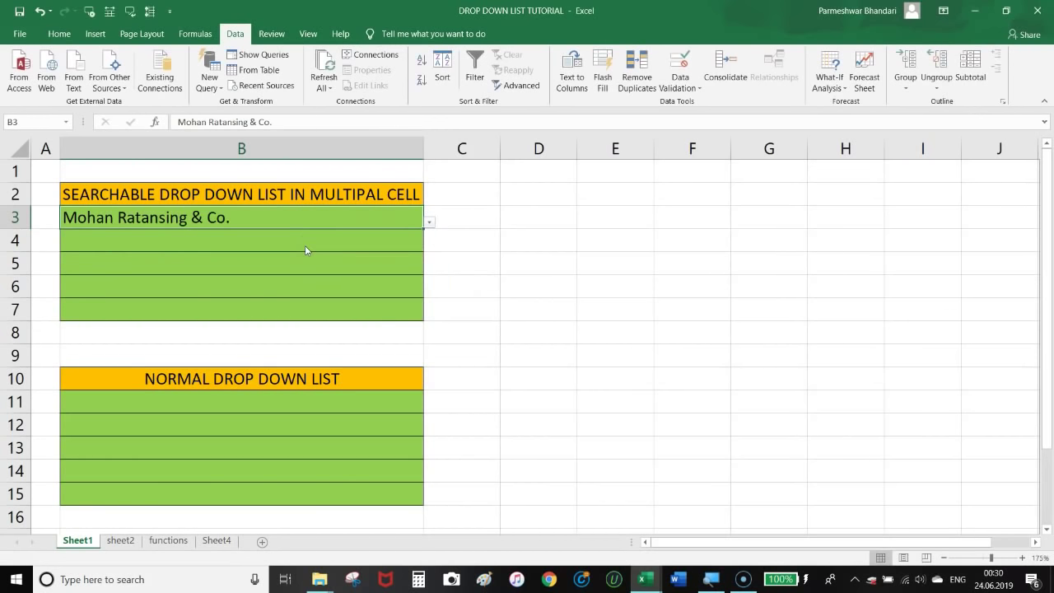
- Type MO in B5 and open its filtered company list
left_click(281, 271)
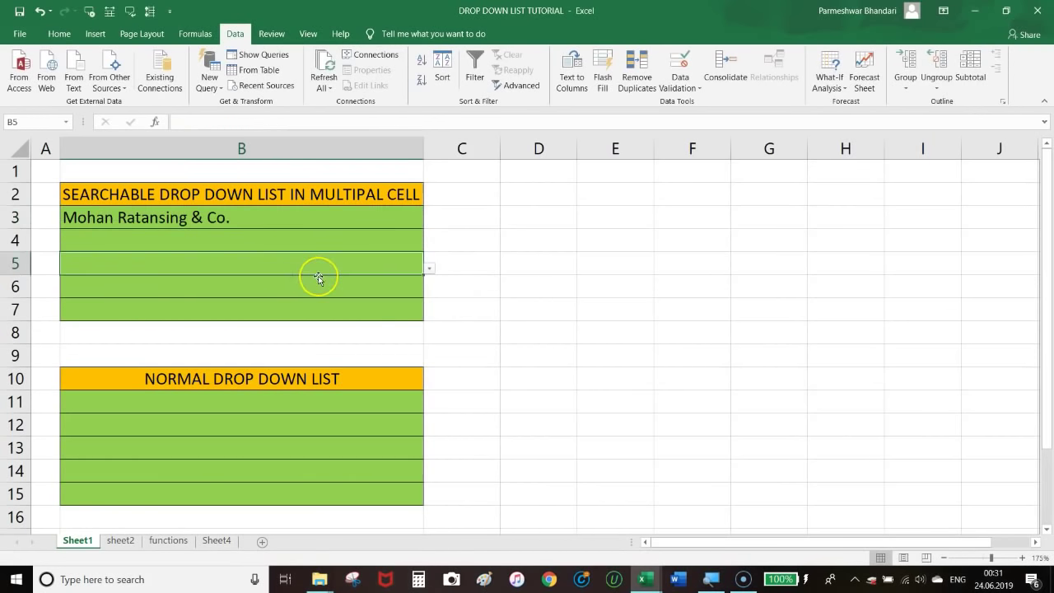
type("MO")
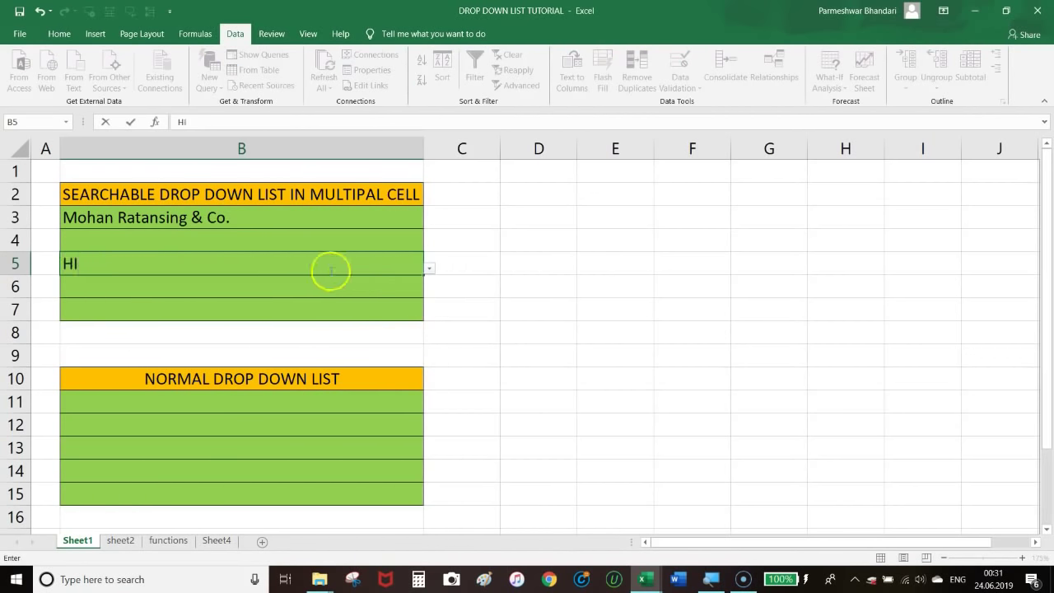
left_click(430, 269)
left_click(154, 288)
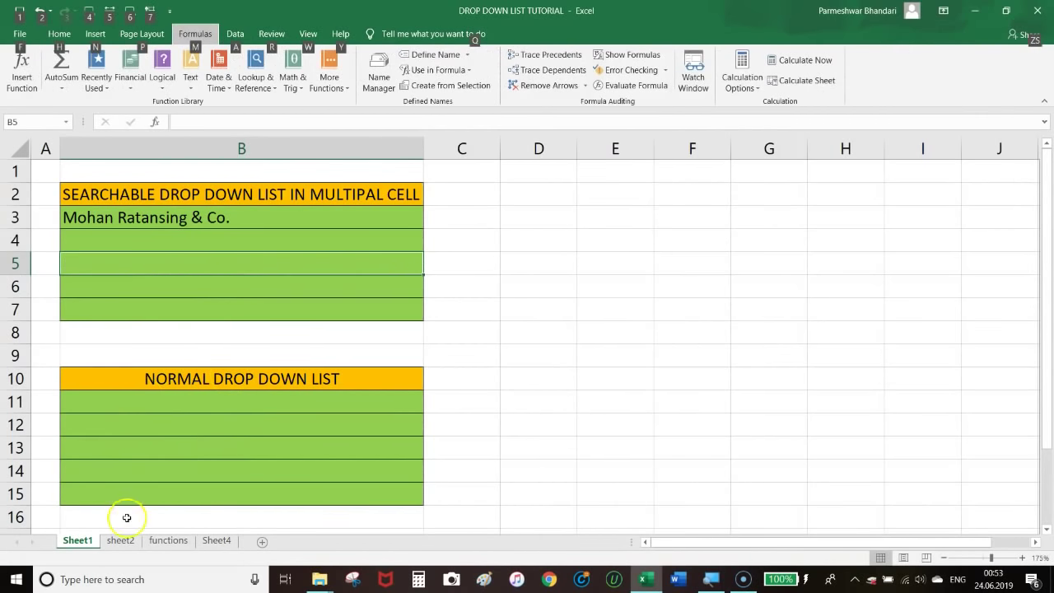
- Replace Sheet1!$B$3 in sheet2's B2 SEARCH formula with CELL("contents")
left_click(121, 540)
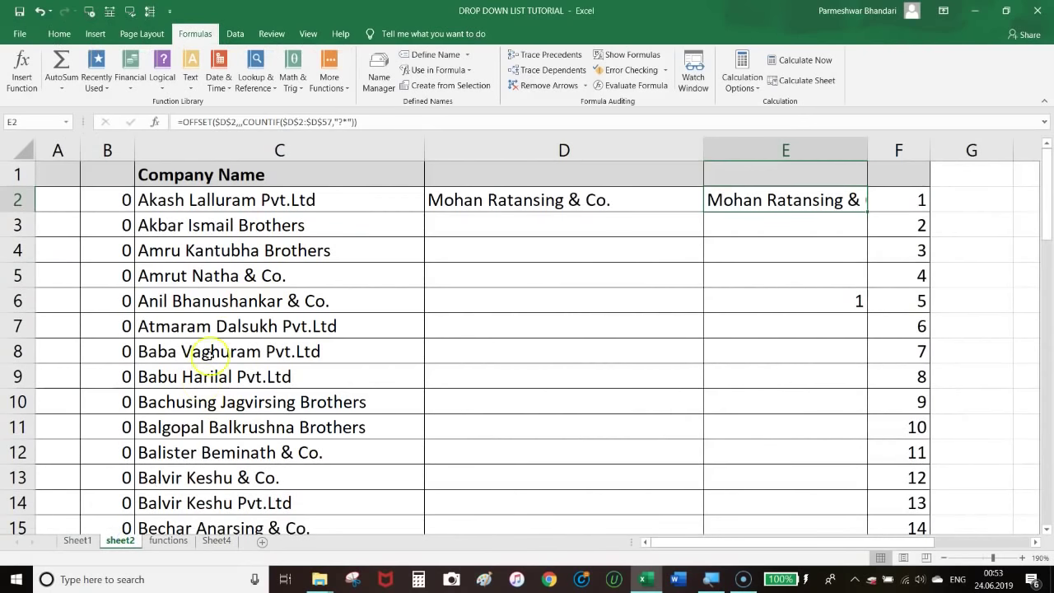
left_click(123, 199)
left_click_drag(274, 122, 325, 122)
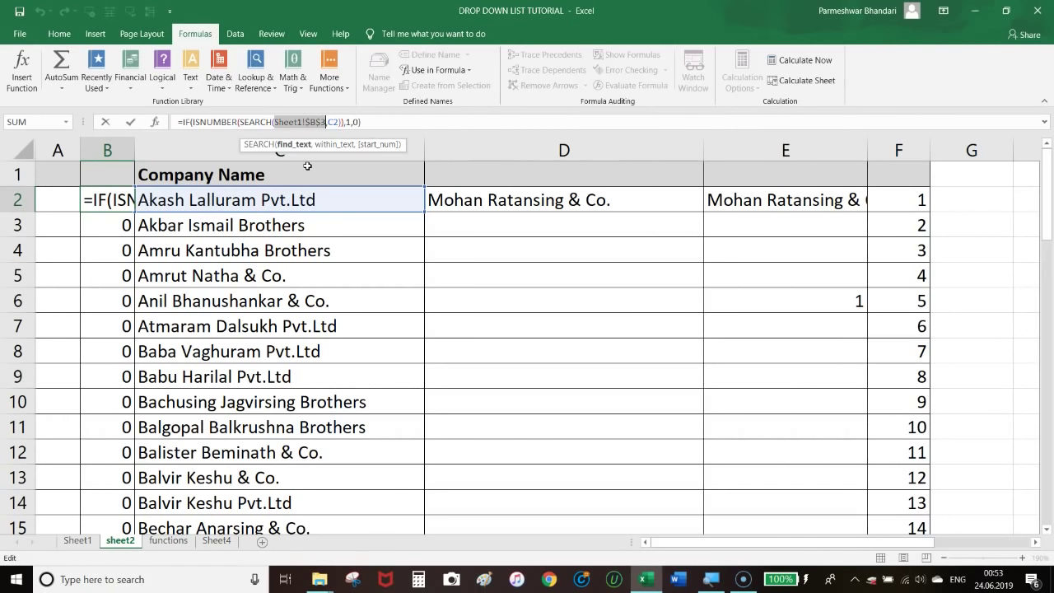
type("CELL")
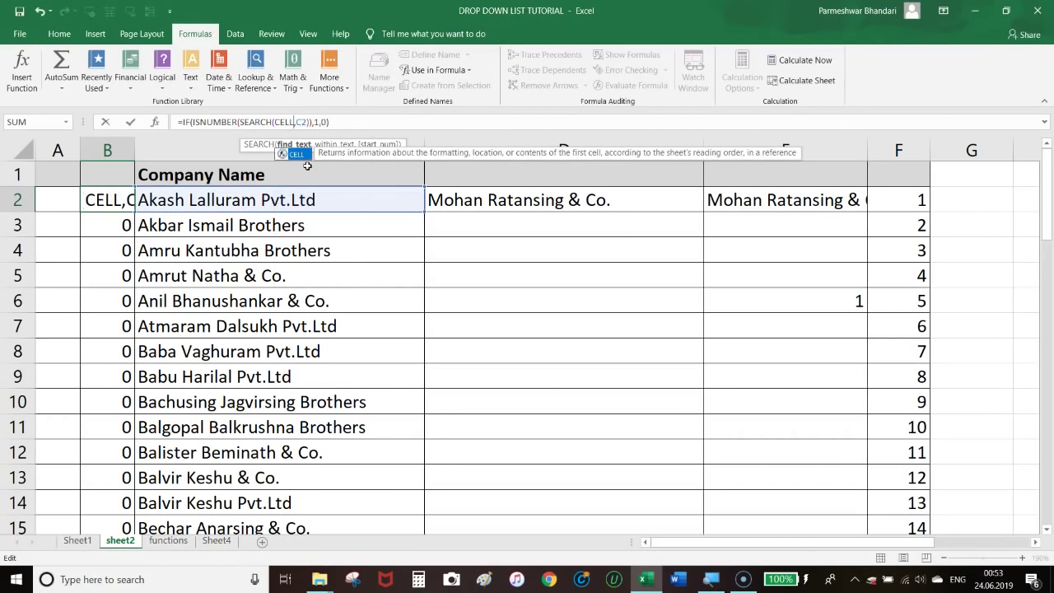
type("(")
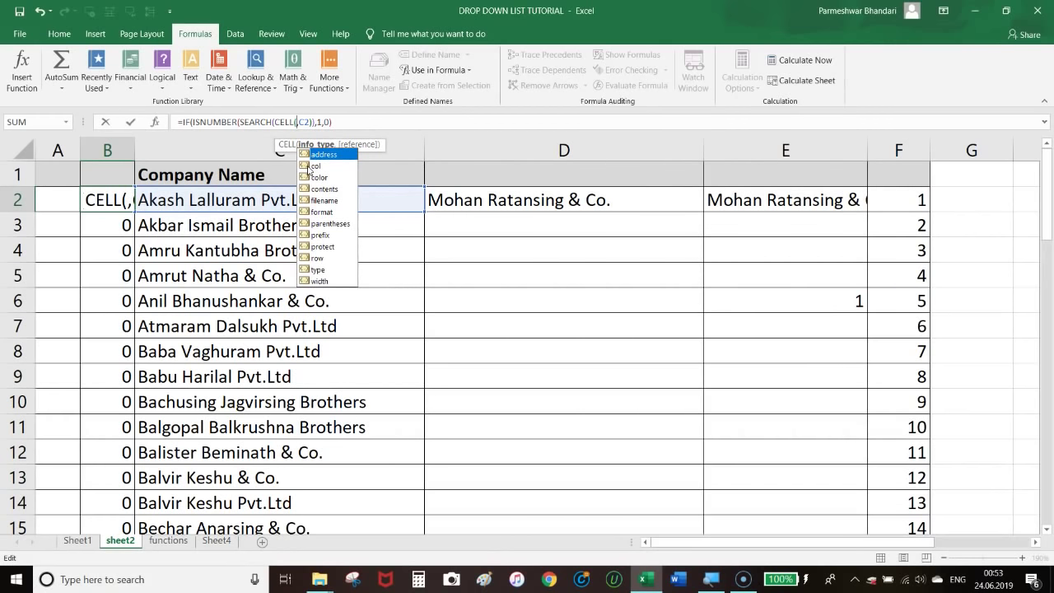
left_click(335, 190)
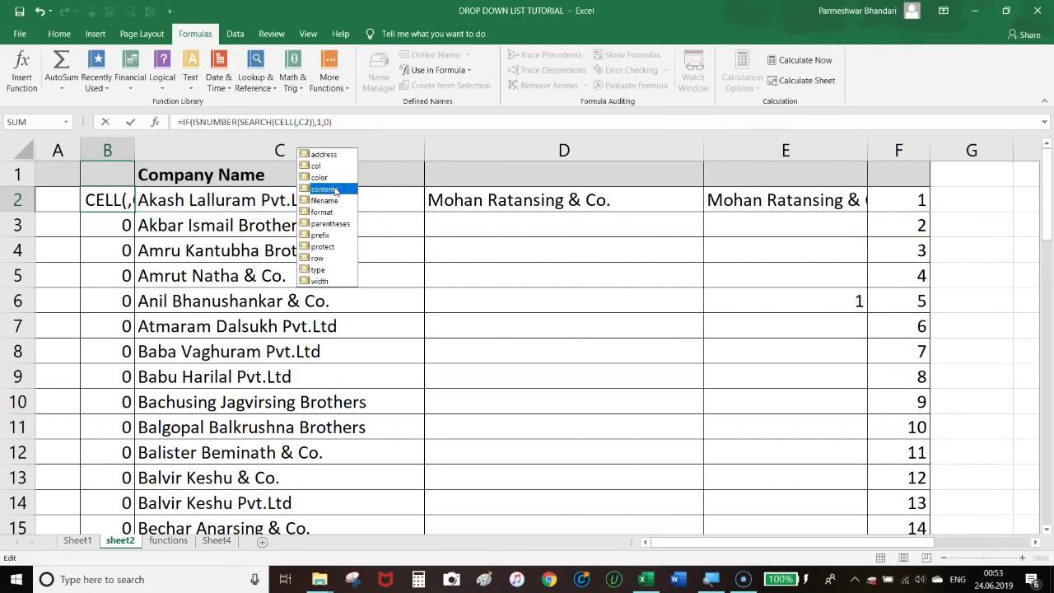
double_click(334, 190)
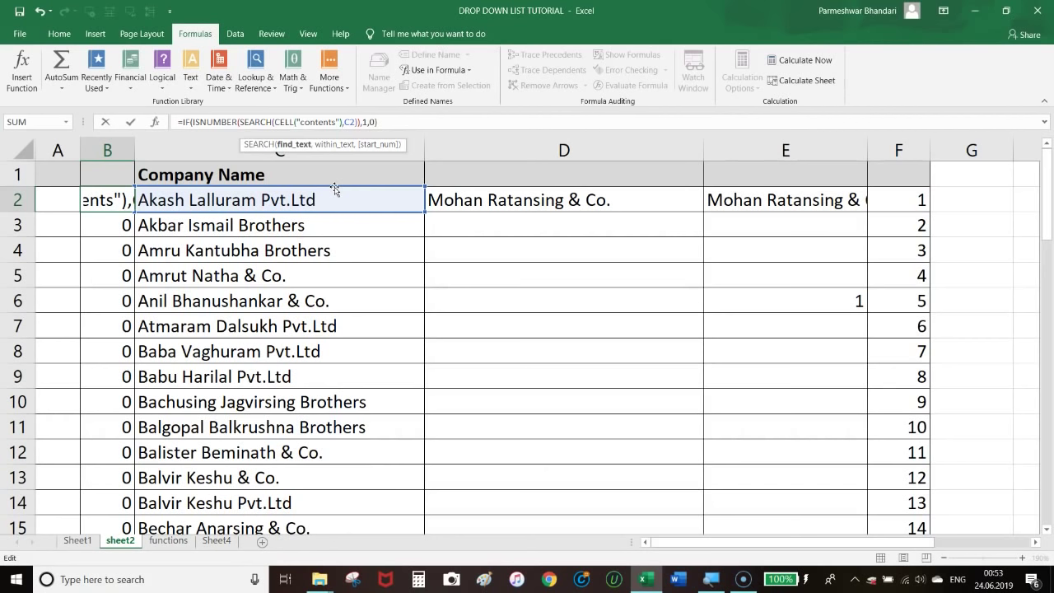
key("Return")
key("Return")
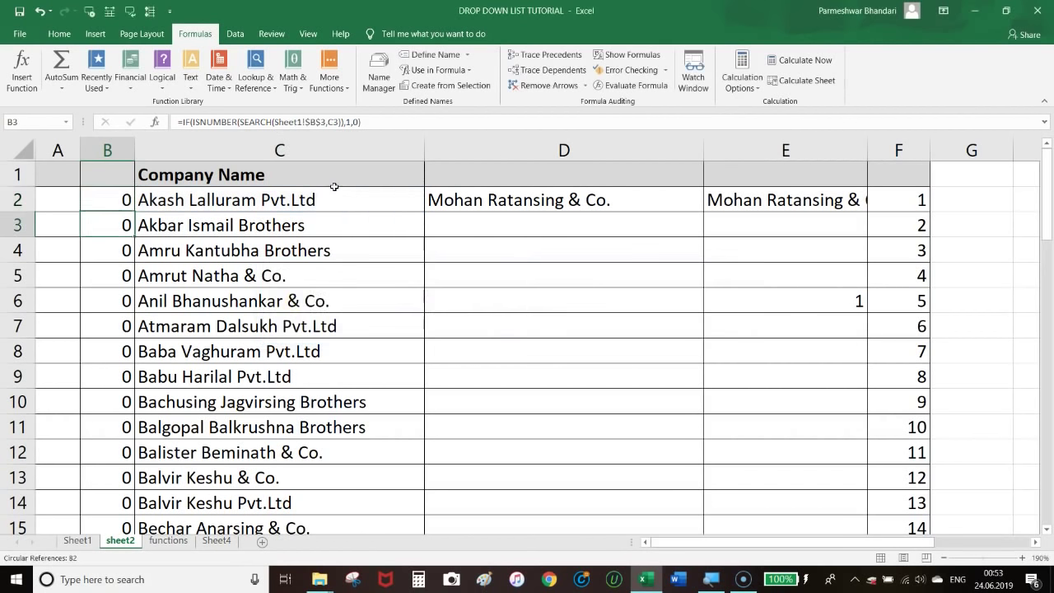
left_click(106, 205)
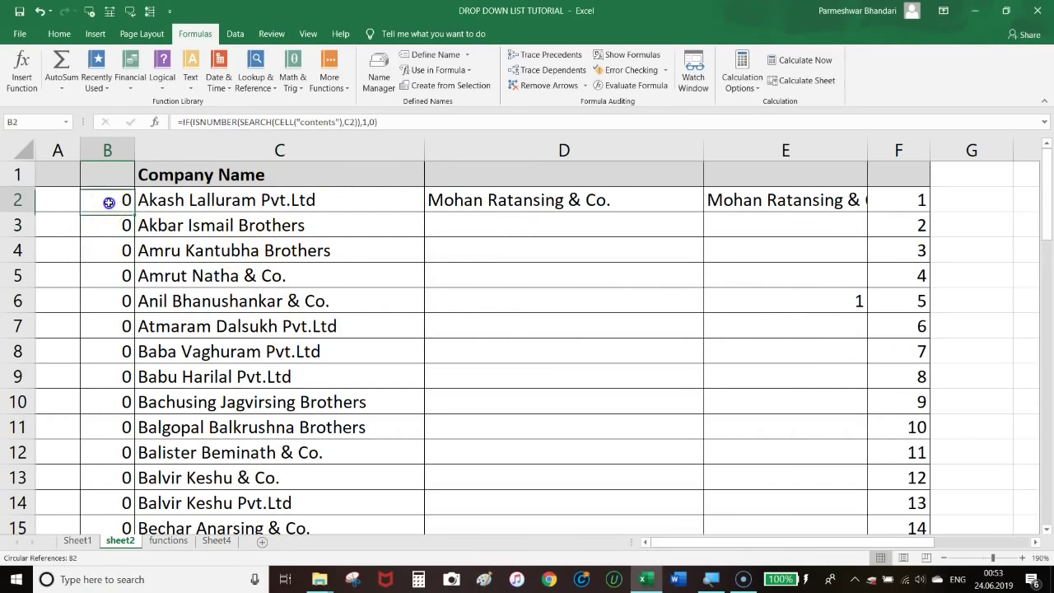
- Fill B2's CELL-based formula down column B to B57 and enter HI in G7
double_click(135, 212)
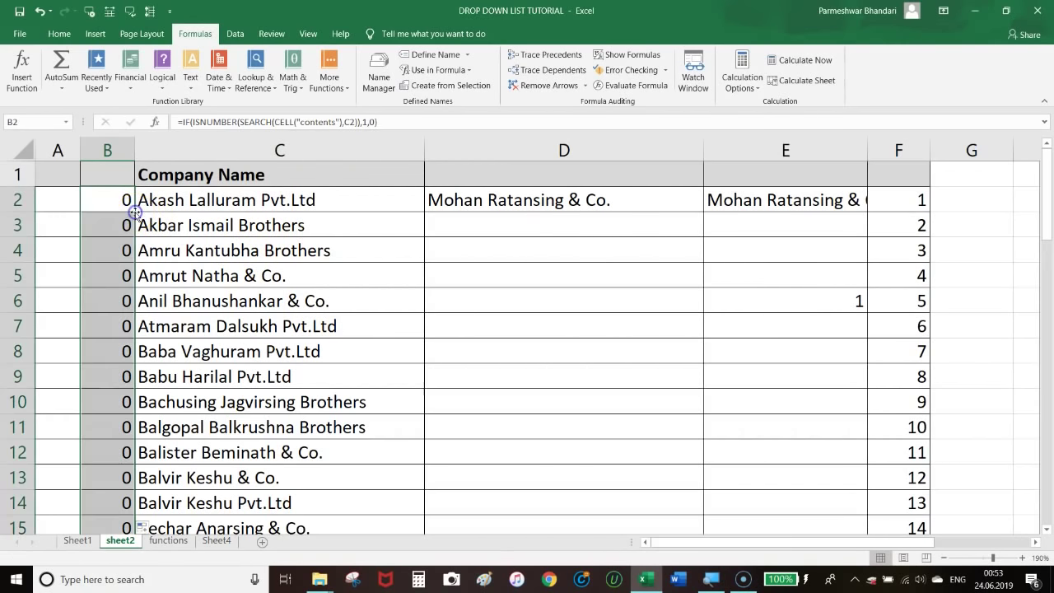
left_click(124, 200)
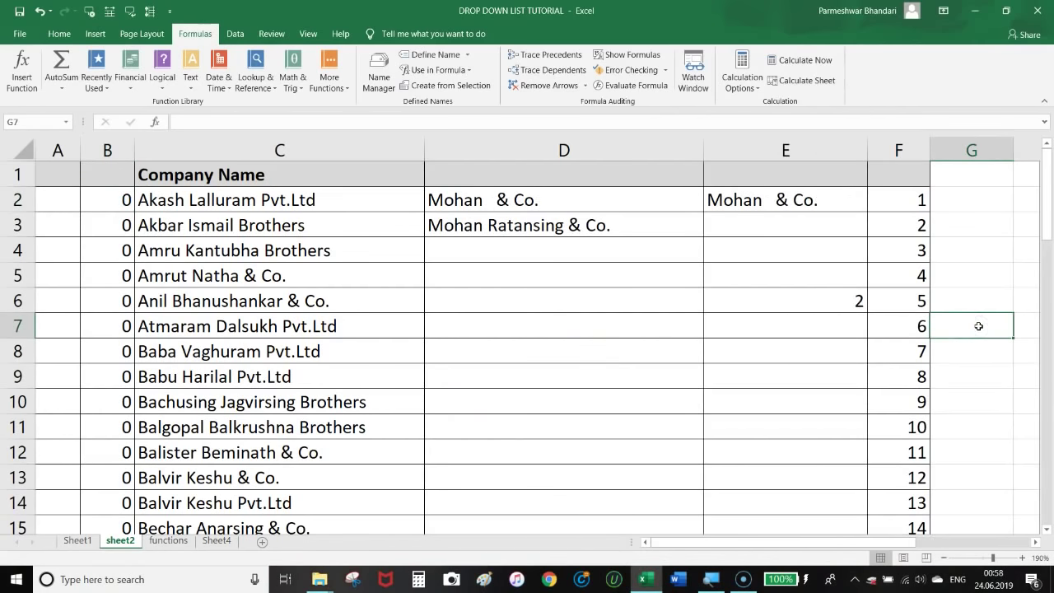
type("HI")
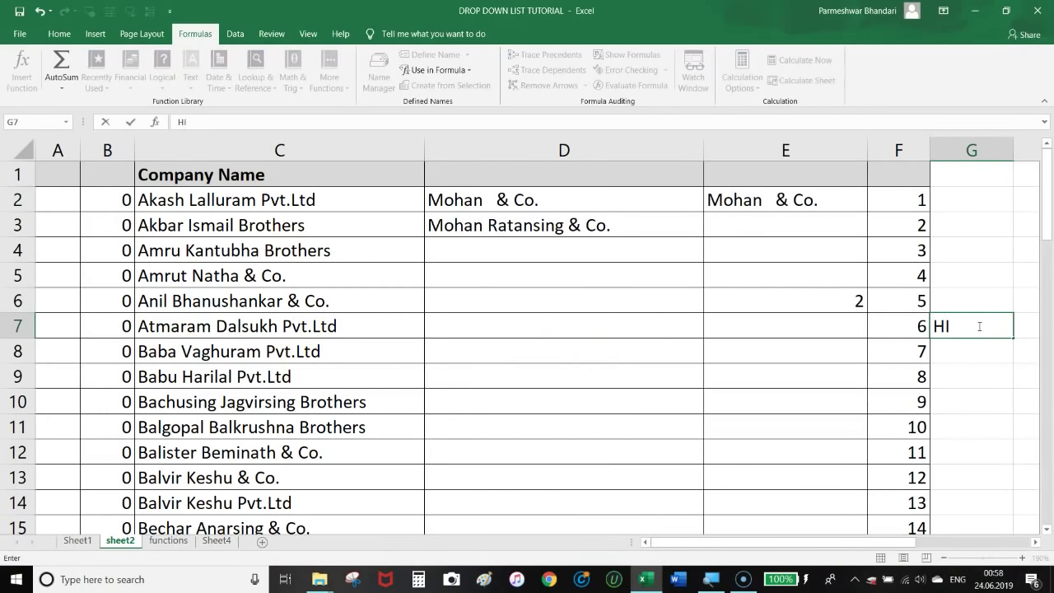
key("Return")
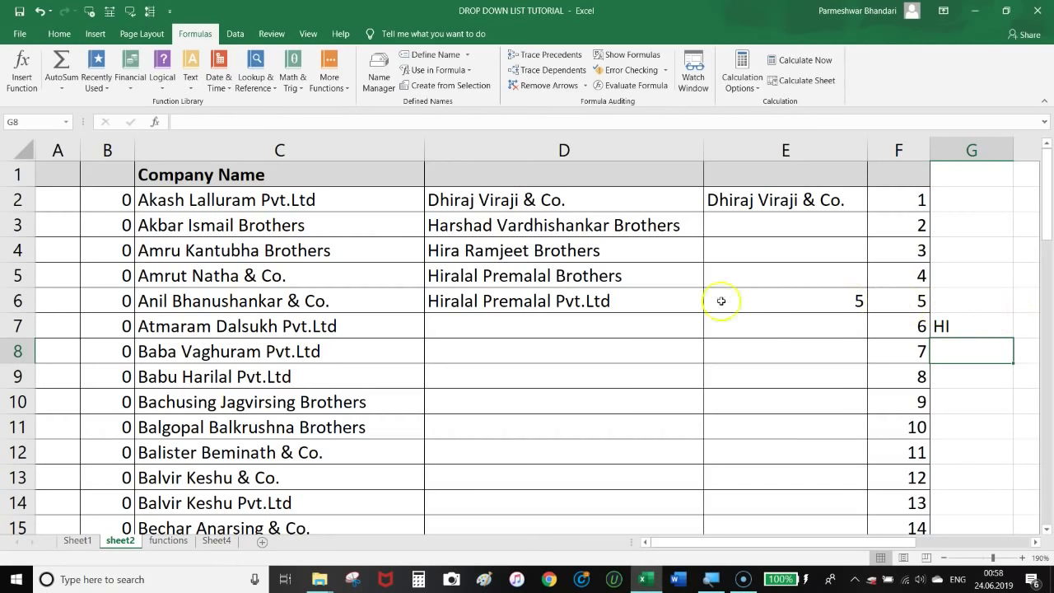
- Move HI to G4, force a recalculation, and check Sheet1's drop-down before returning to sheet2
left_click_drag(963, 314, 963, 238)
double_click(963, 342)
key("Return")
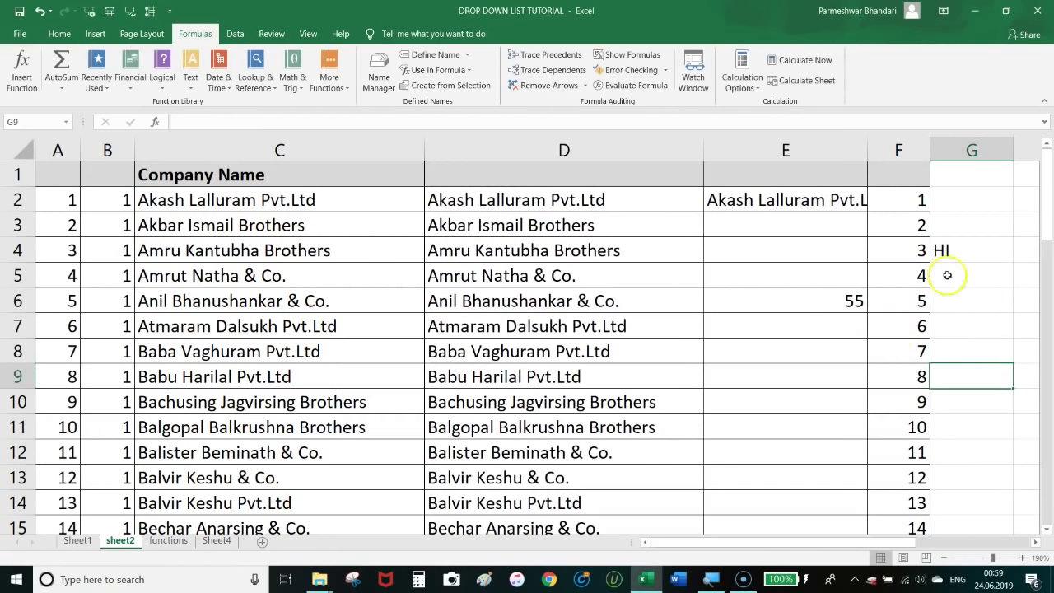
left_click(965, 298)
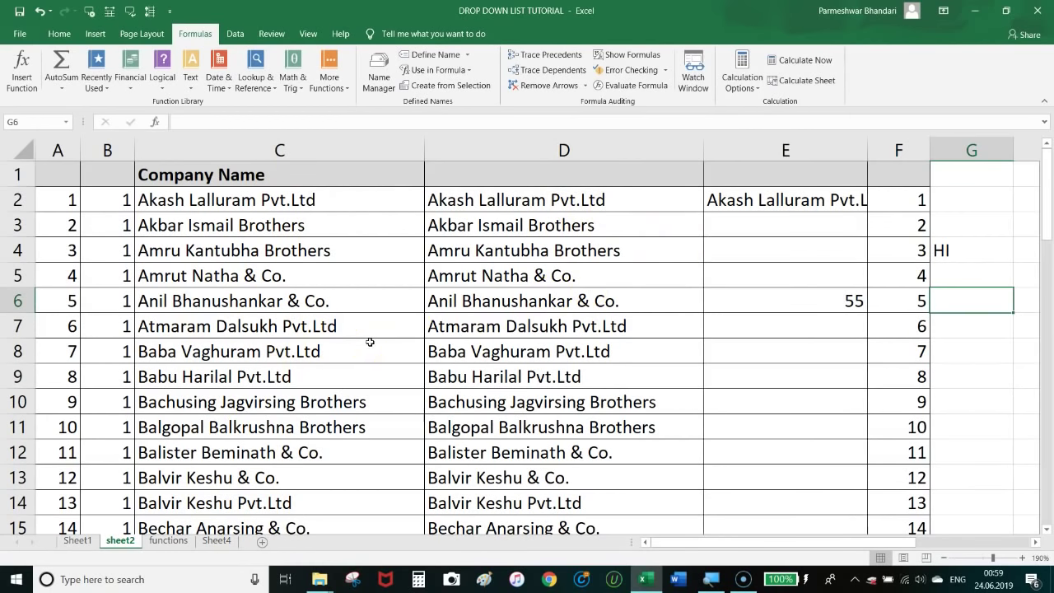
left_click(82, 541)
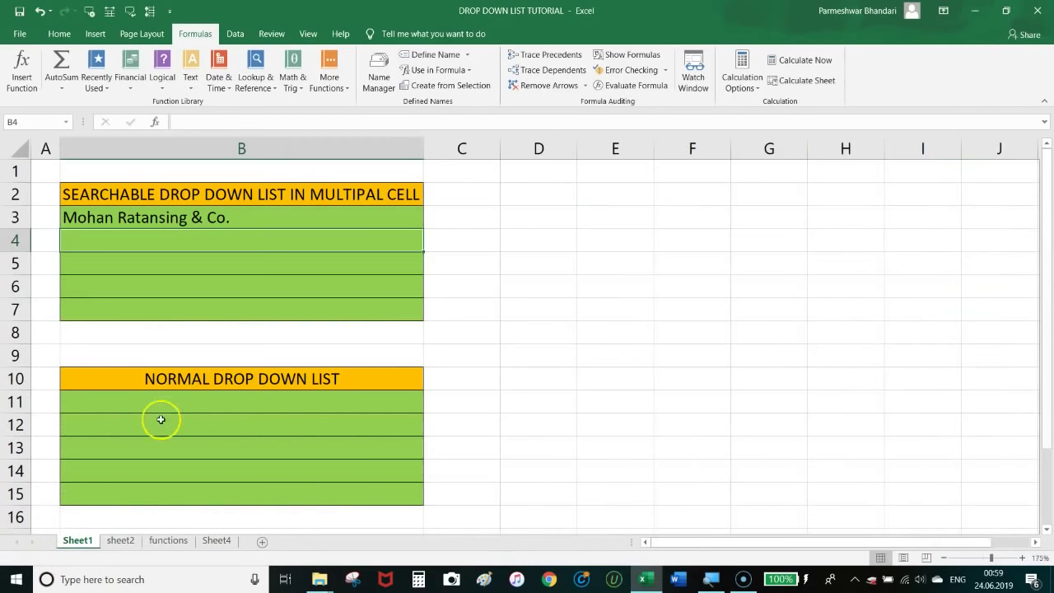
left_click(119, 541)
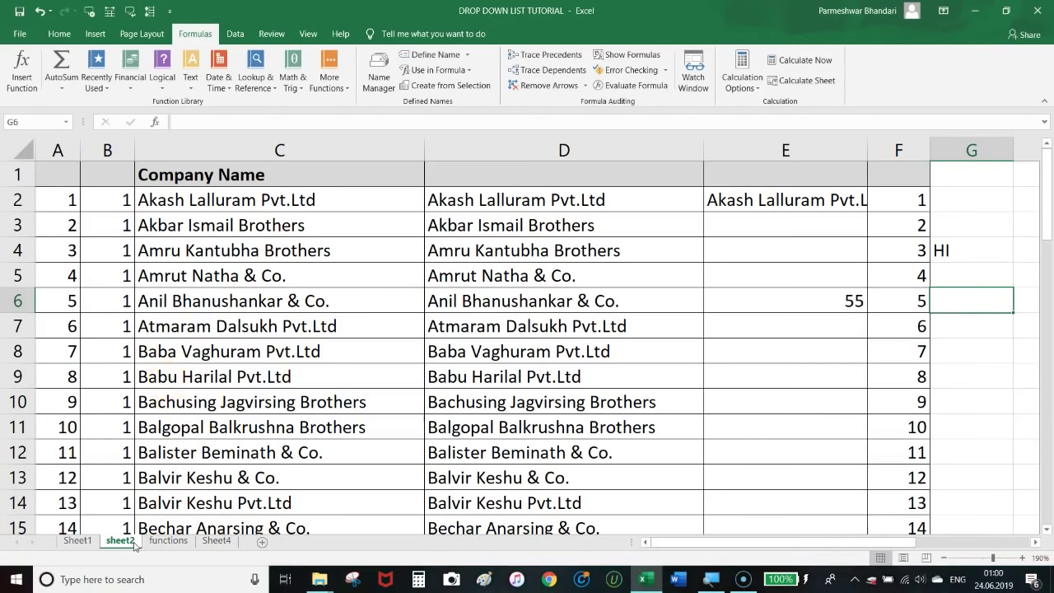
- Add a Worksheet_SelectionChange sub running Application.Calculate to sheet2's code module
right_click(134, 542)
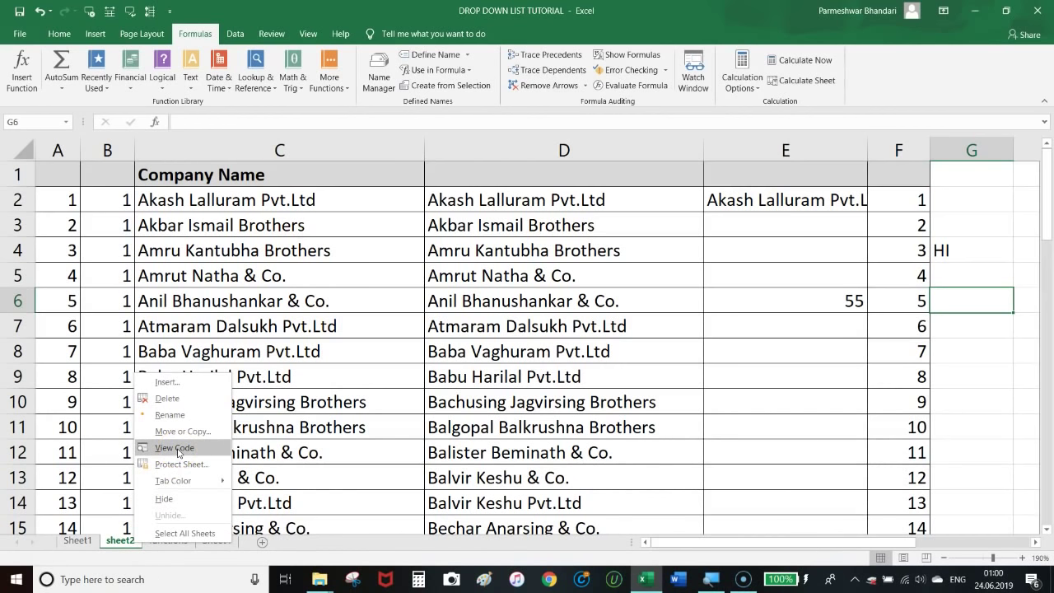
left_click(178, 450)
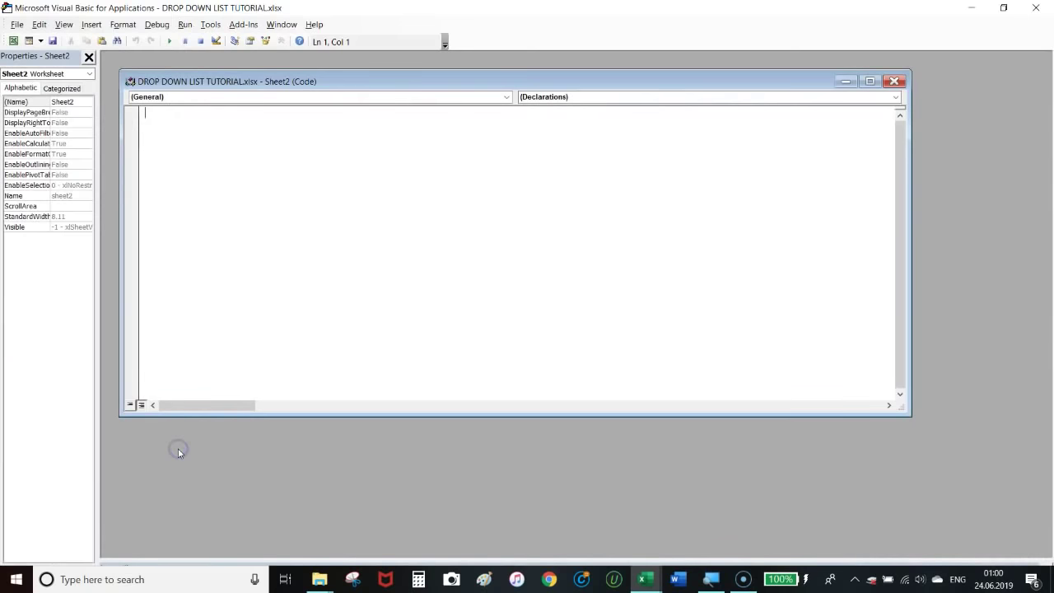
left_click(172, 98)
left_click(166, 117)
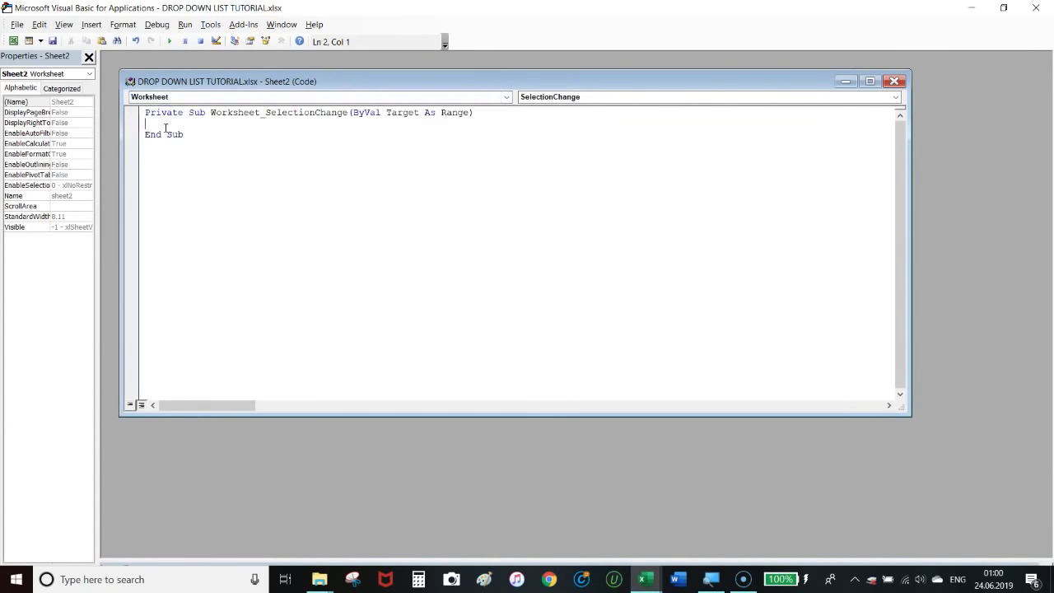
key("Caps_Lock")
type("applicat")
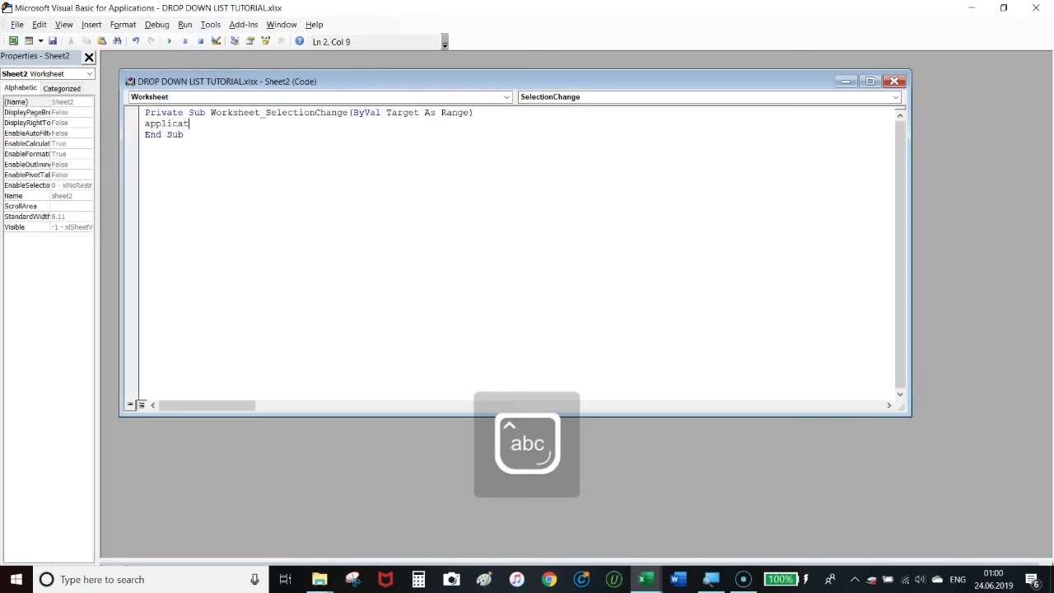
type("ion.")
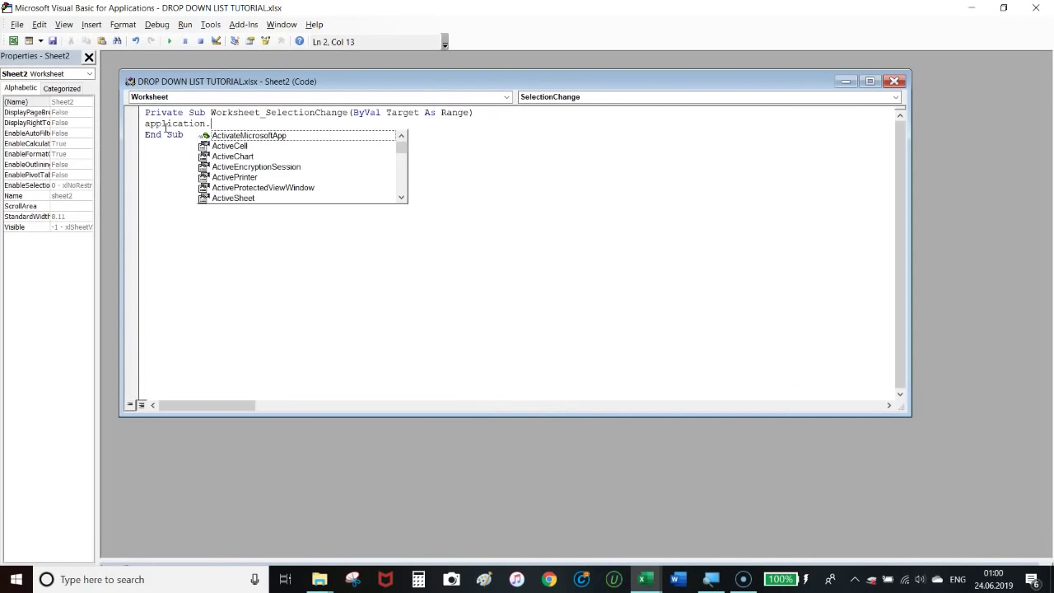
type("calculate")
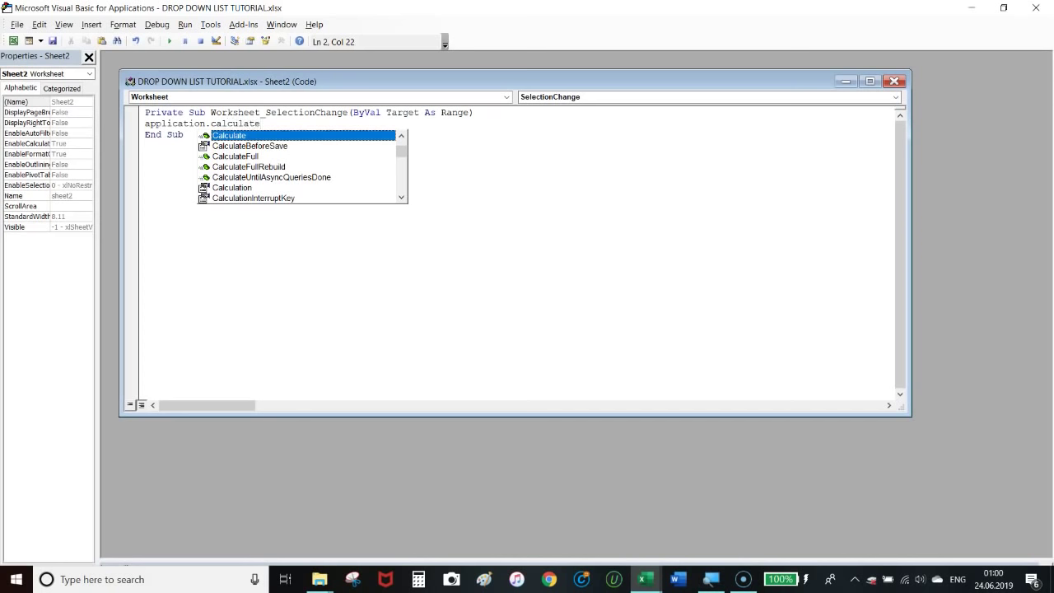
left_click(550, 188)
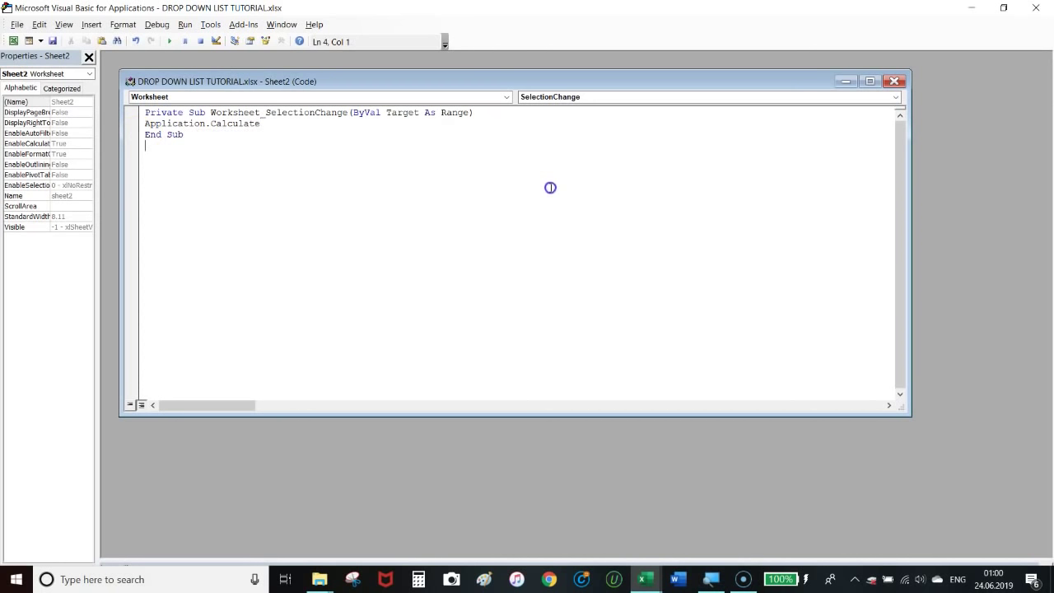
left_click(894, 81)
left_click(1036, 9)
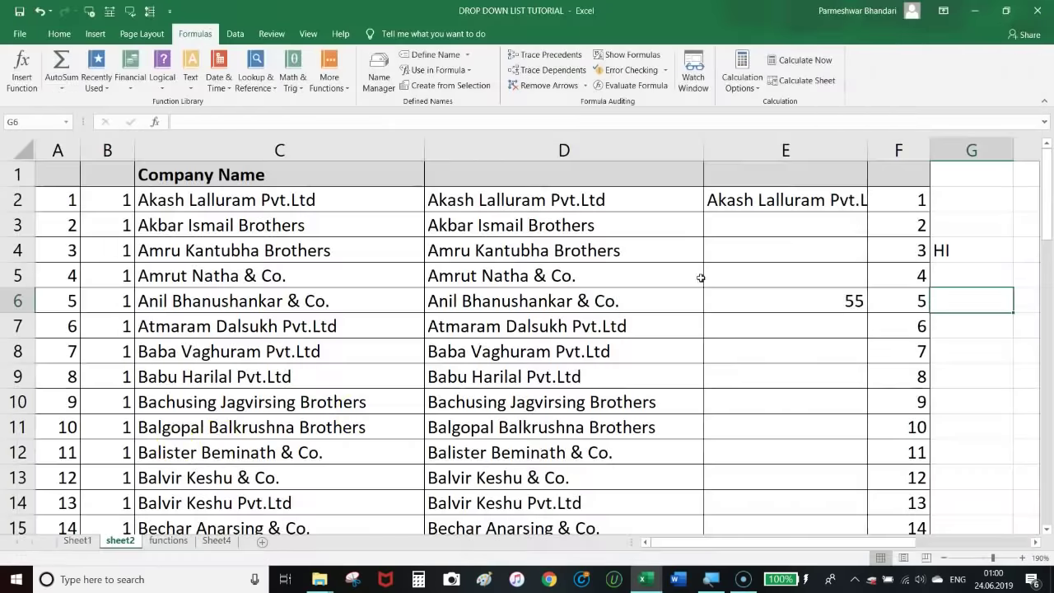
- Add a Worksheet_SelectionChange routine with Application.Calculate to Sheet1's code, then select B3:B7
left_click(78, 540)
right_click(77, 541)
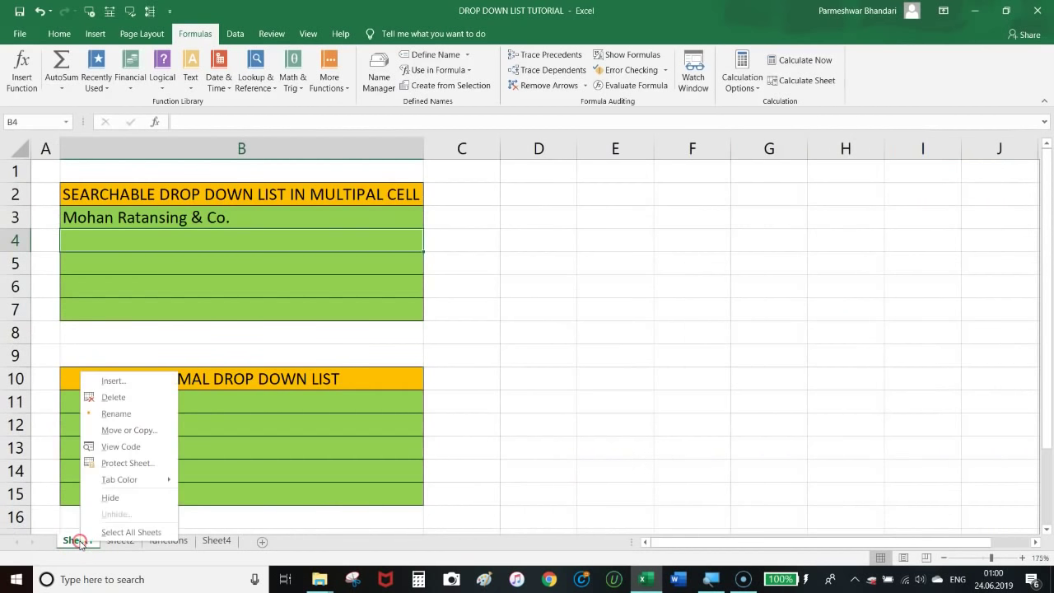
left_click(118, 450)
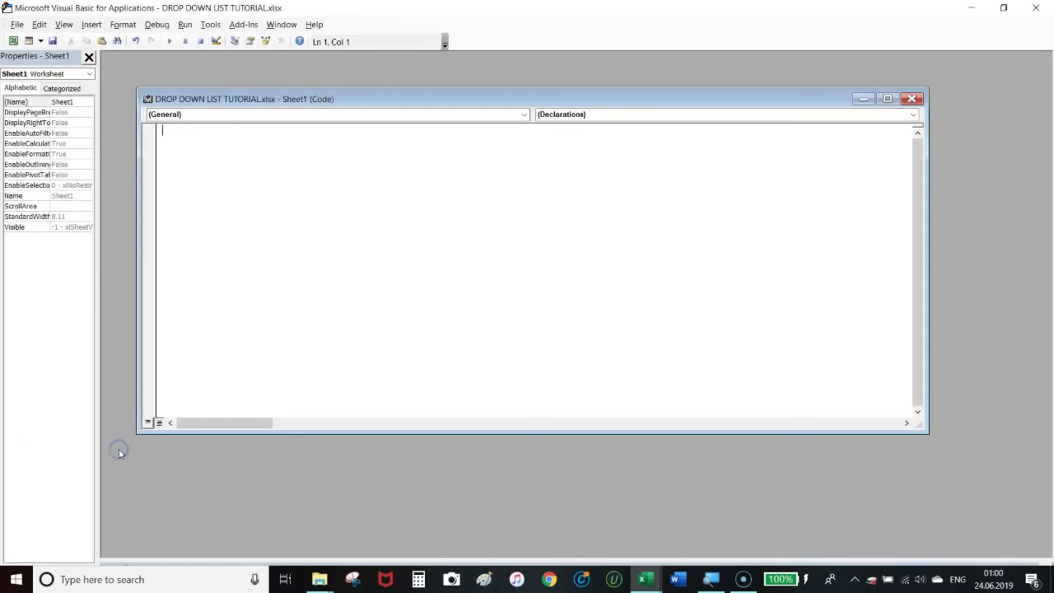
left_click(180, 115)
left_click(183, 131)
type("application")
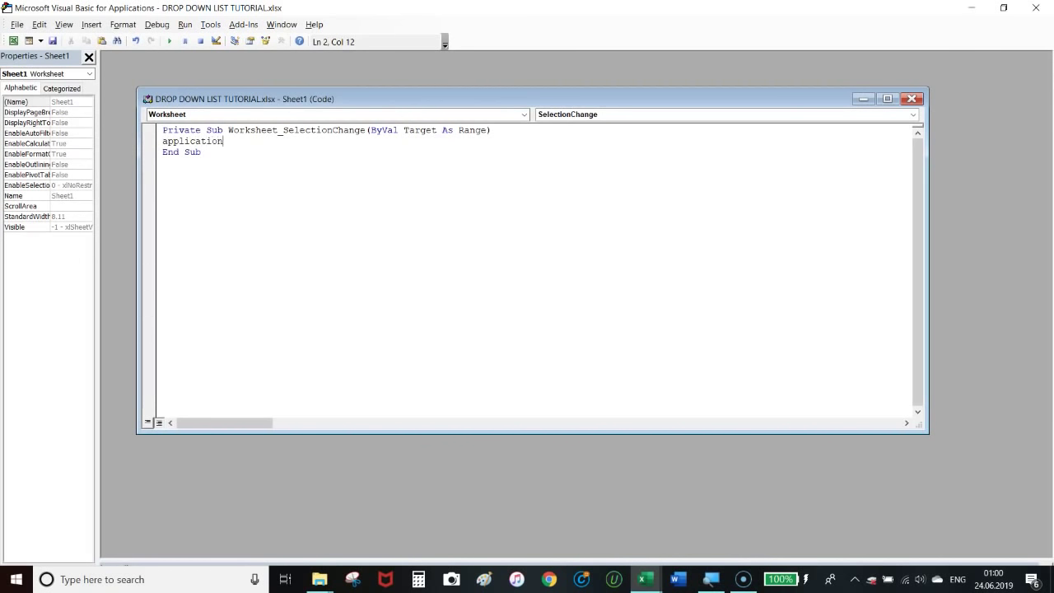
type(".calc")
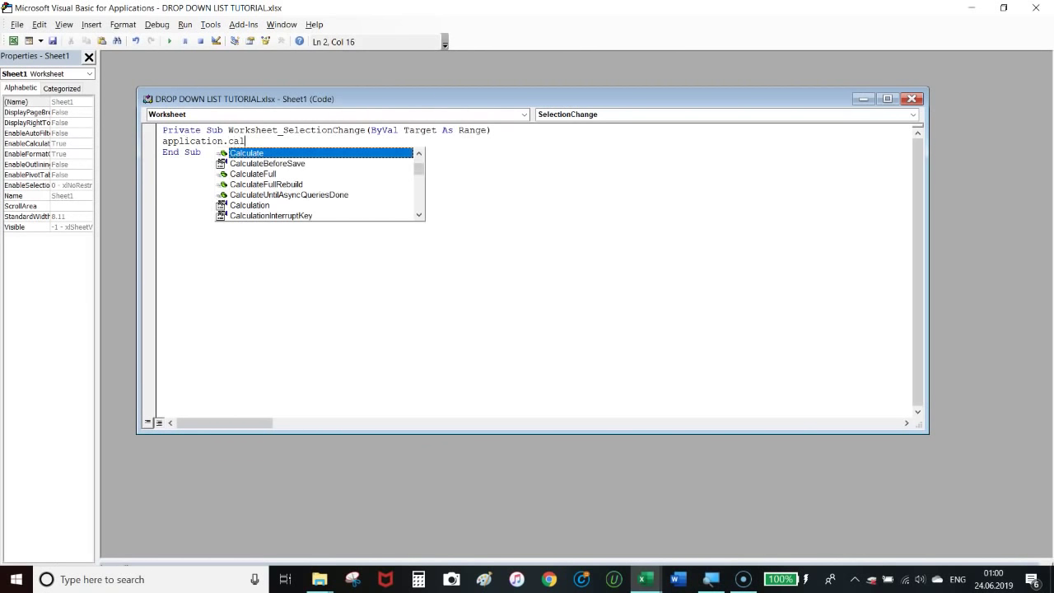
type("ulate")
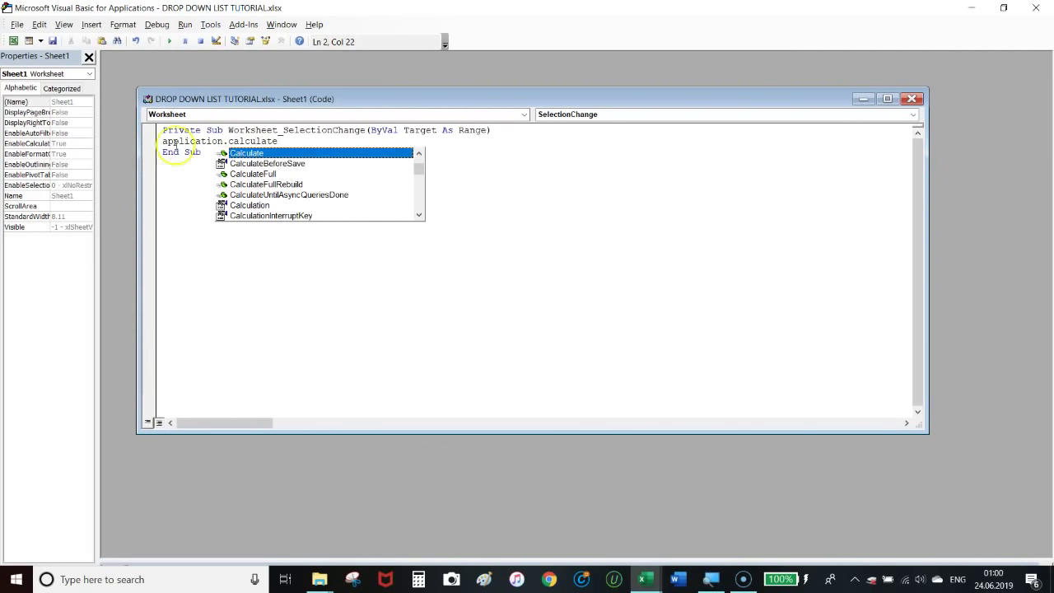
left_click(543, 188)
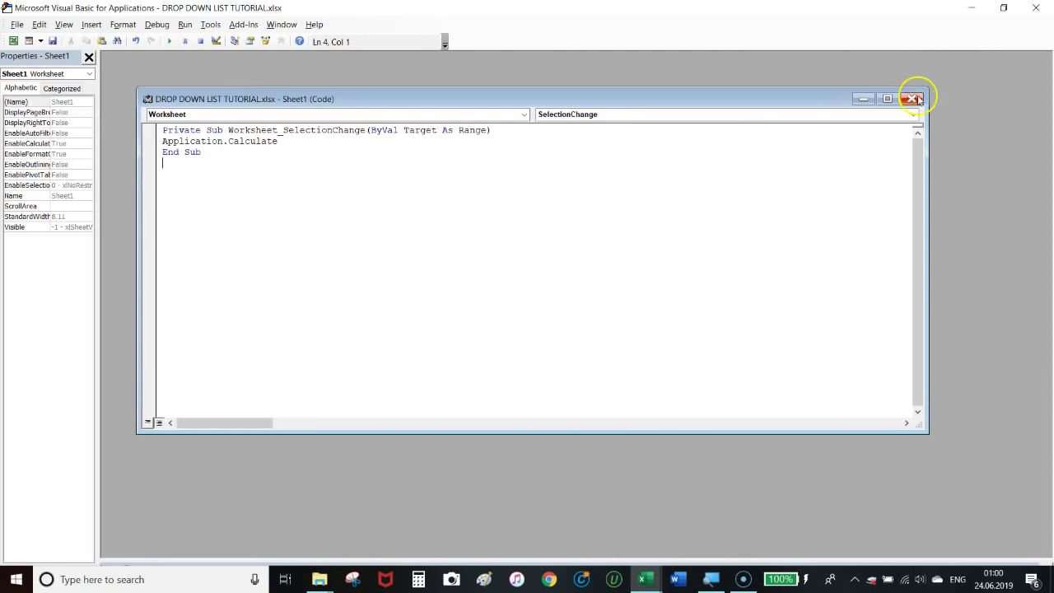
left_click(912, 98)
left_click(1035, 7)
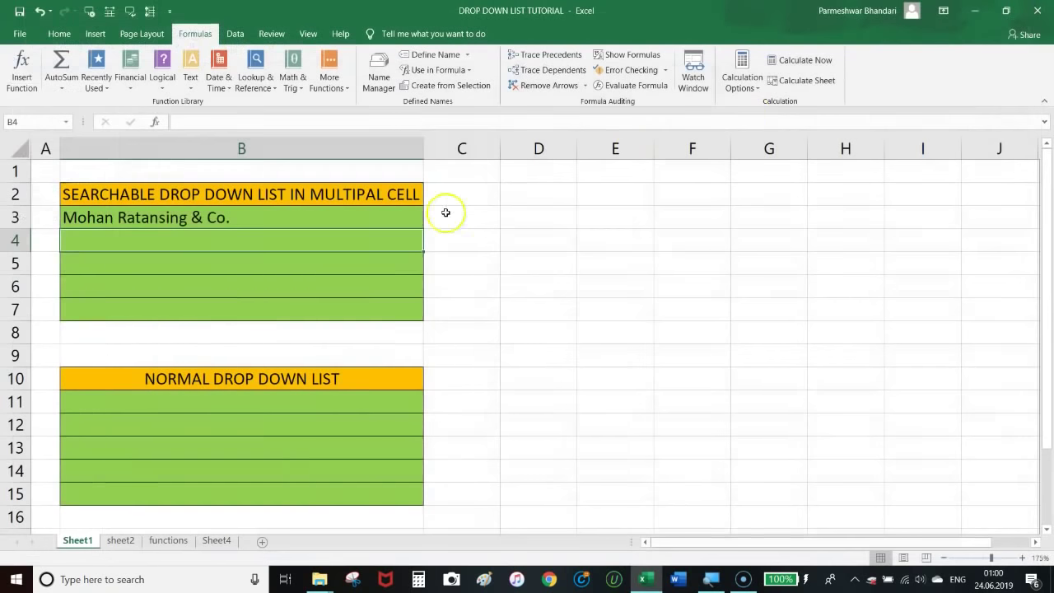
left_click_drag(301, 222, 311, 305)
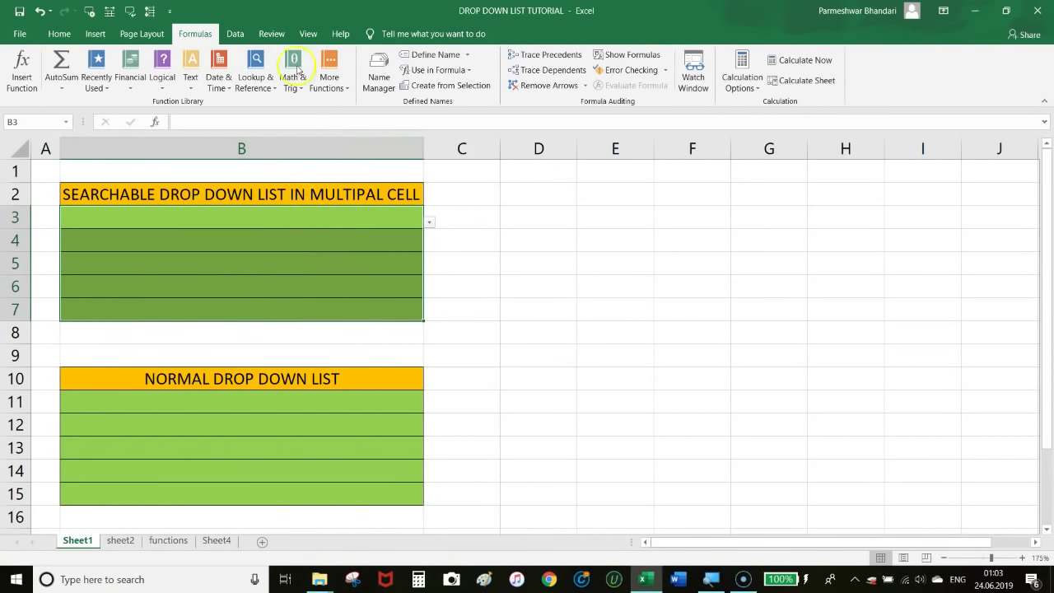
- Set B3:B7's Data Validation to List with =SLIST pasted as the source
left_click(232, 33)
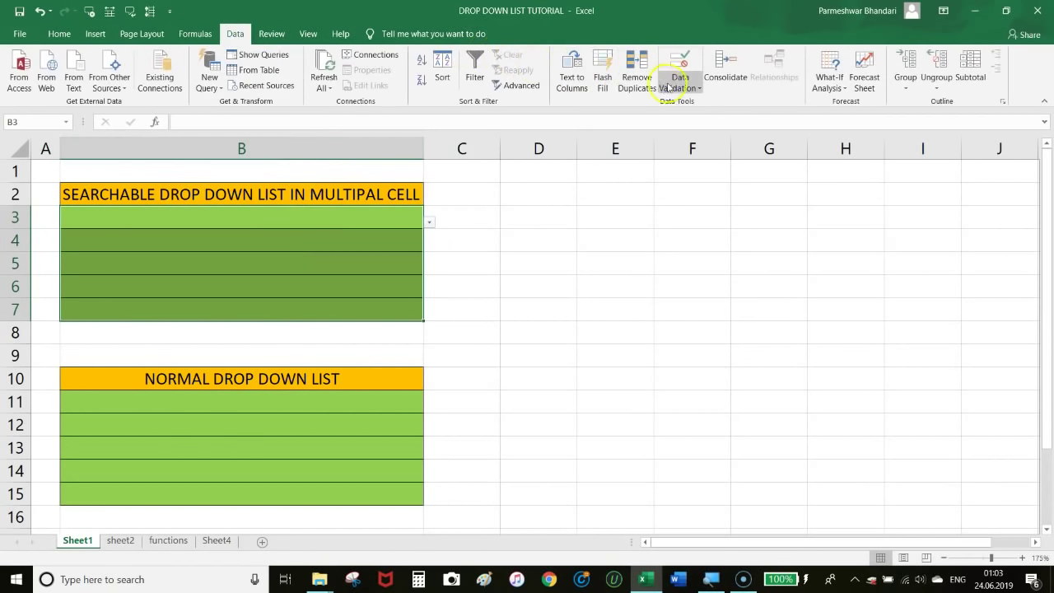
left_click(669, 85)
left_click(691, 103)
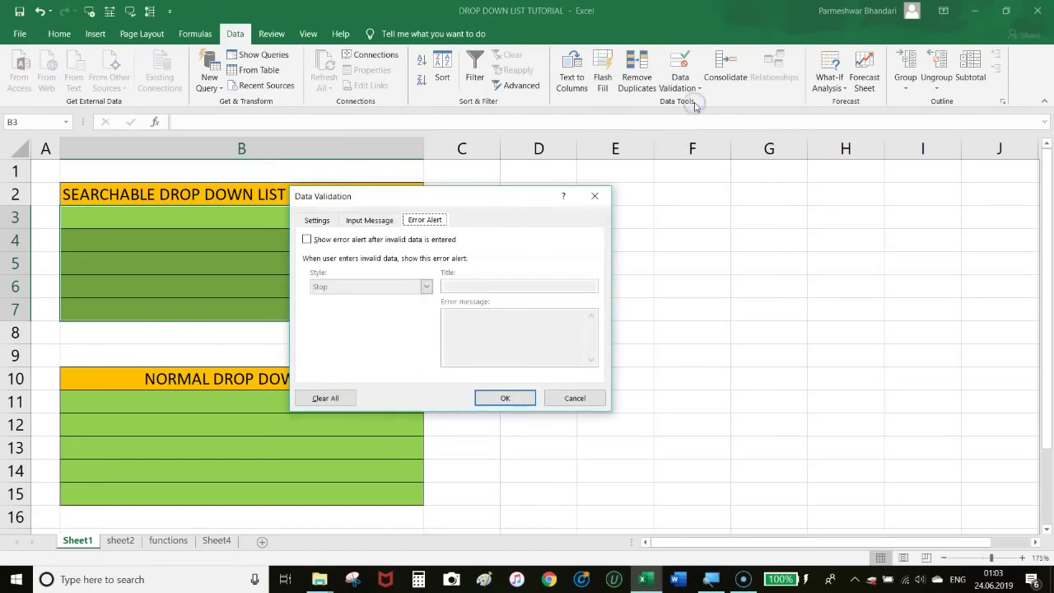
left_click(323, 221)
left_click(381, 323)
key("BackSpace")
key("ctrl+Page_Down")
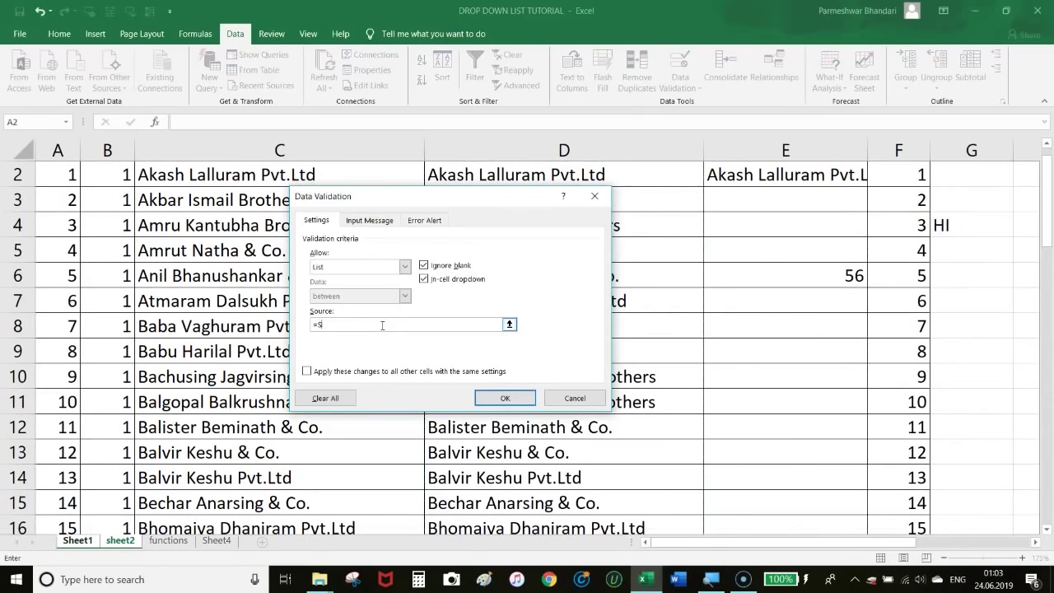
key("F3")
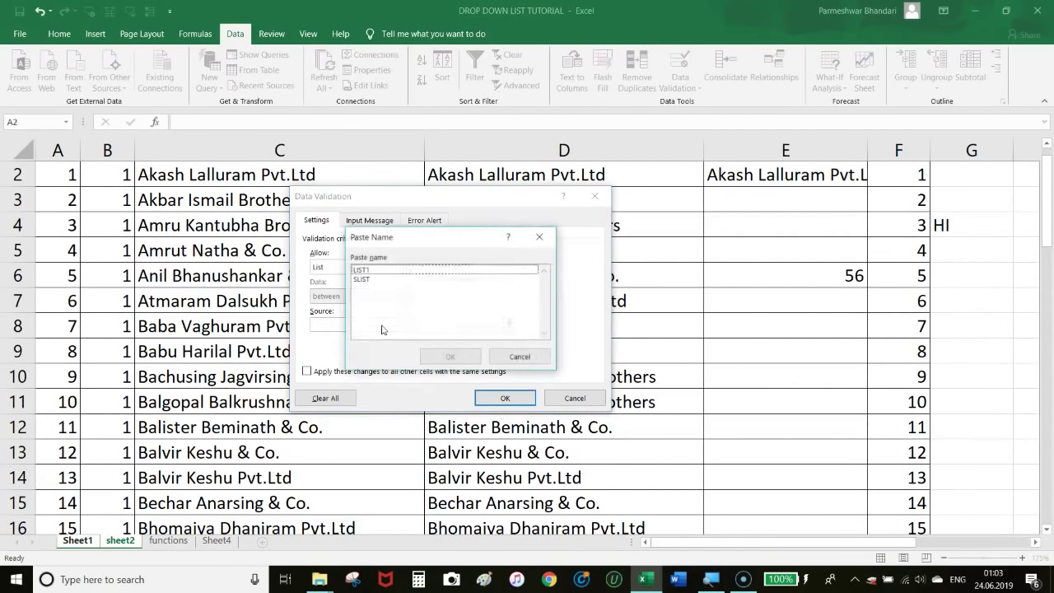
left_click(370, 280)
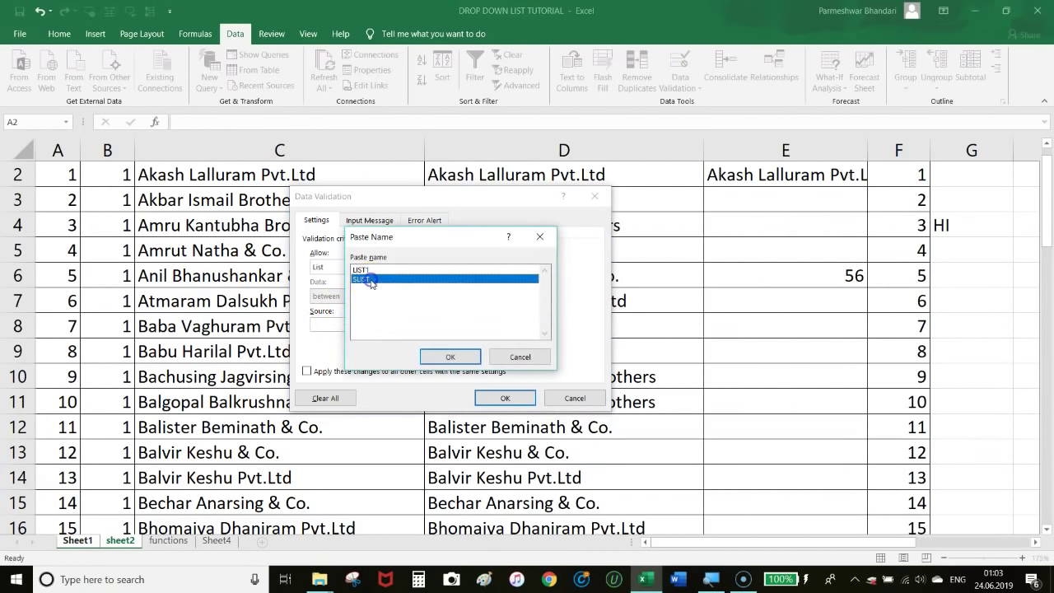
left_click(461, 359)
left_click(504, 398)
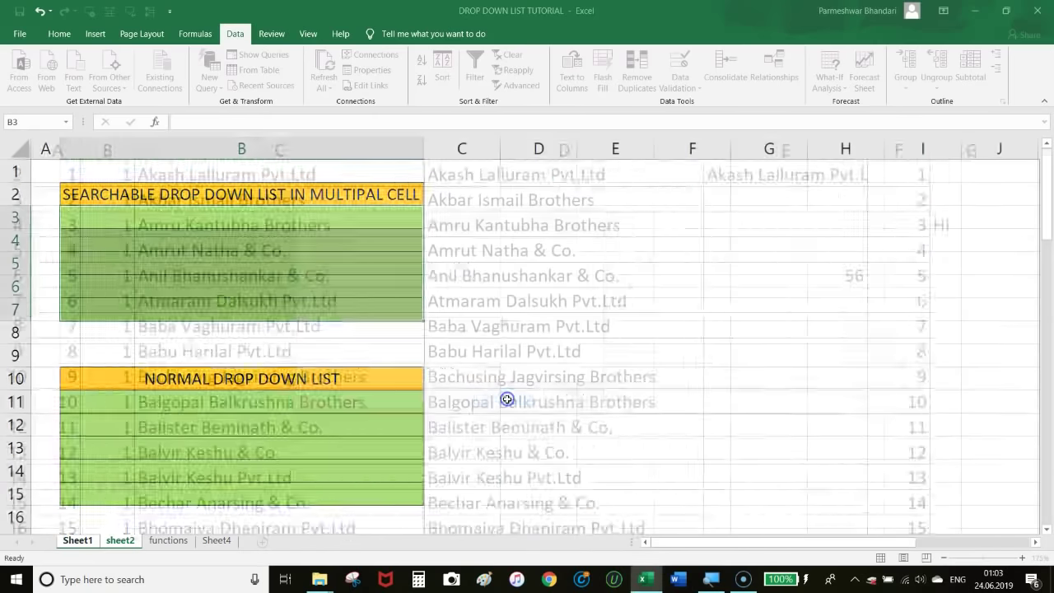
left_click(383, 289)
left_click(350, 217)
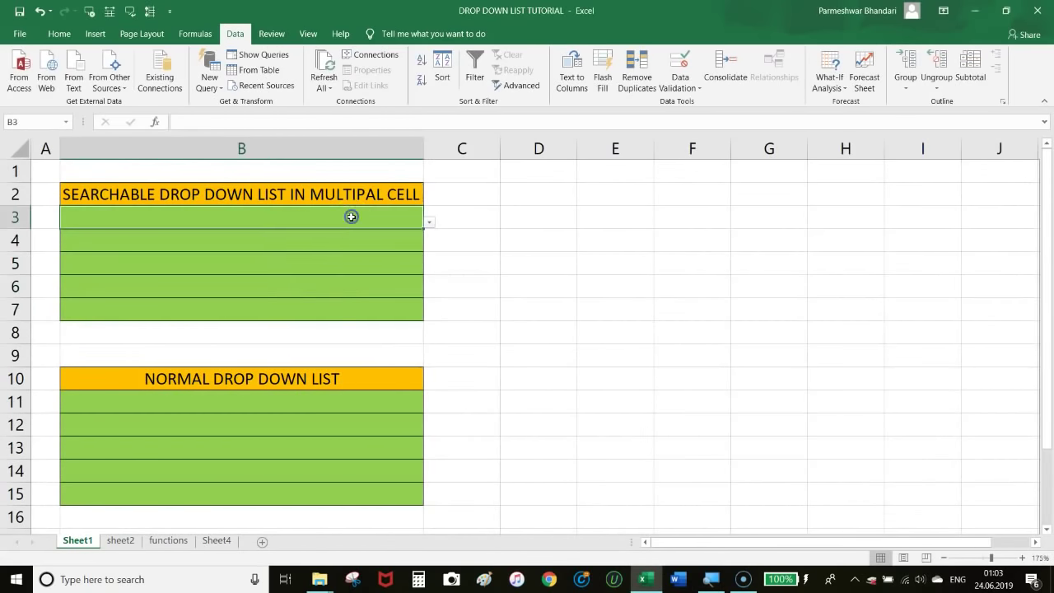
- Search mo in B3 and pick Mohan Ratansing & Co
type("mo")
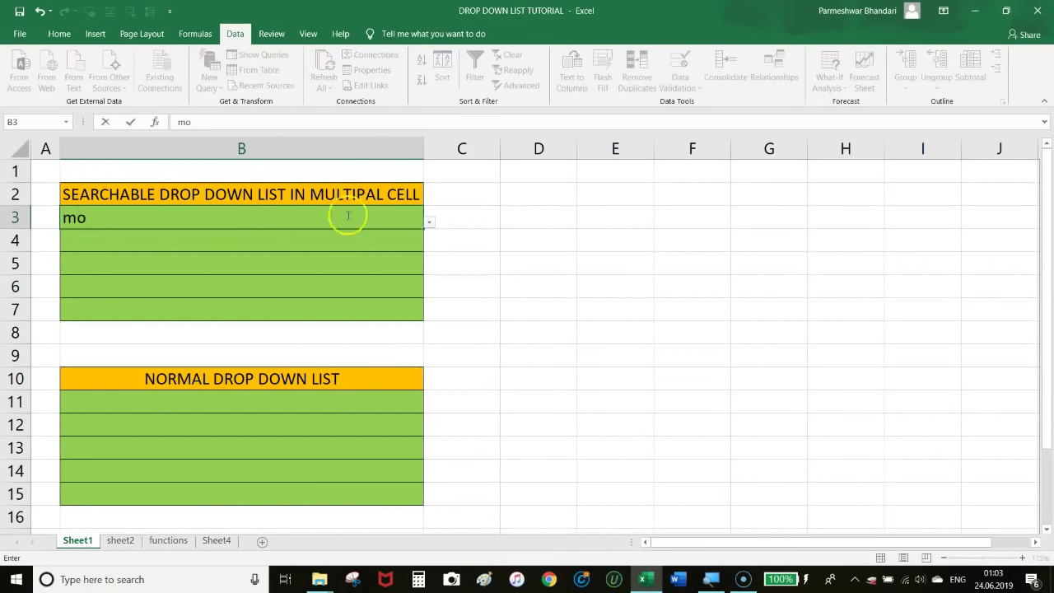
left_click(429, 222)
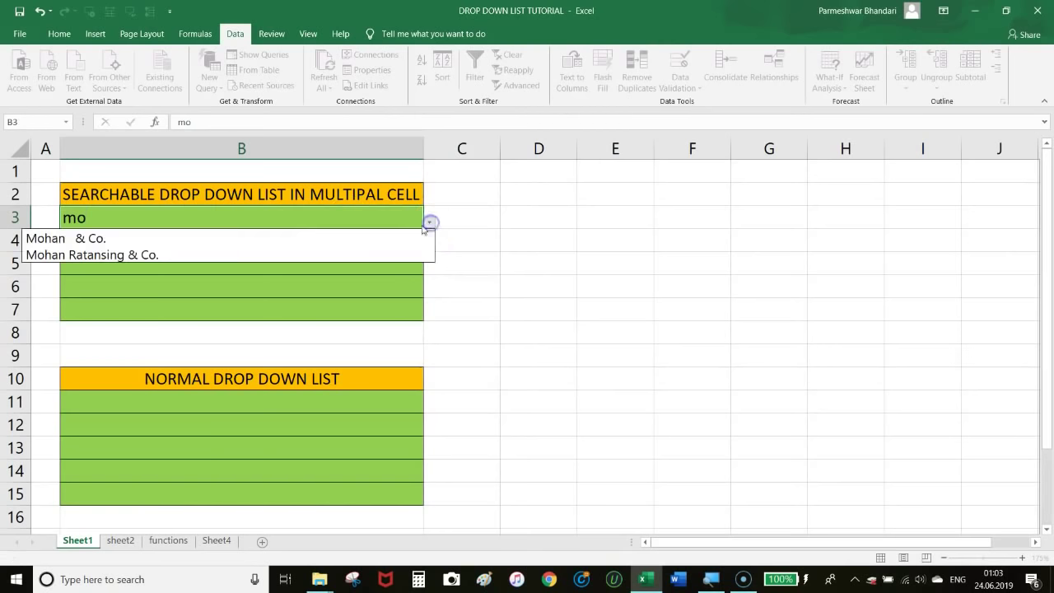
left_click(164, 251)
- Search ra in B5 and pick Baba Vaghuram Pvt.Ltd
left_click(147, 261)
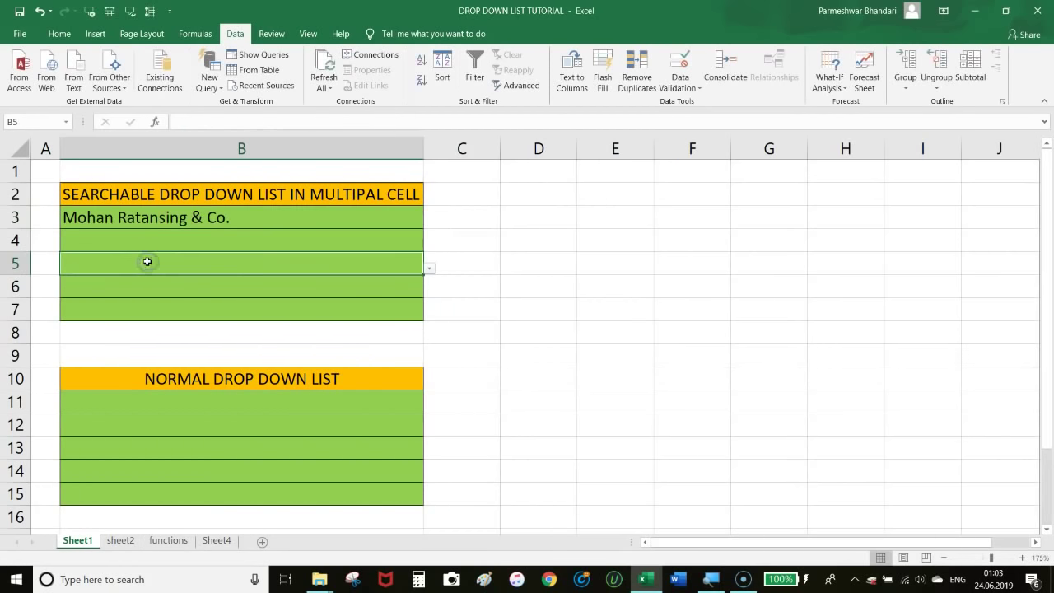
type("ra")
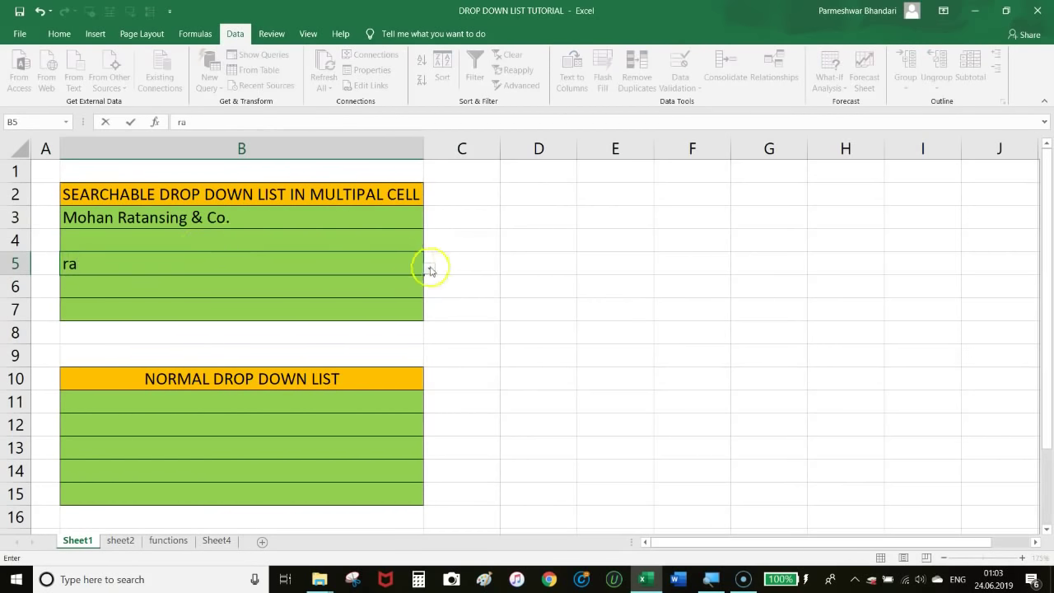
left_click(429, 267)
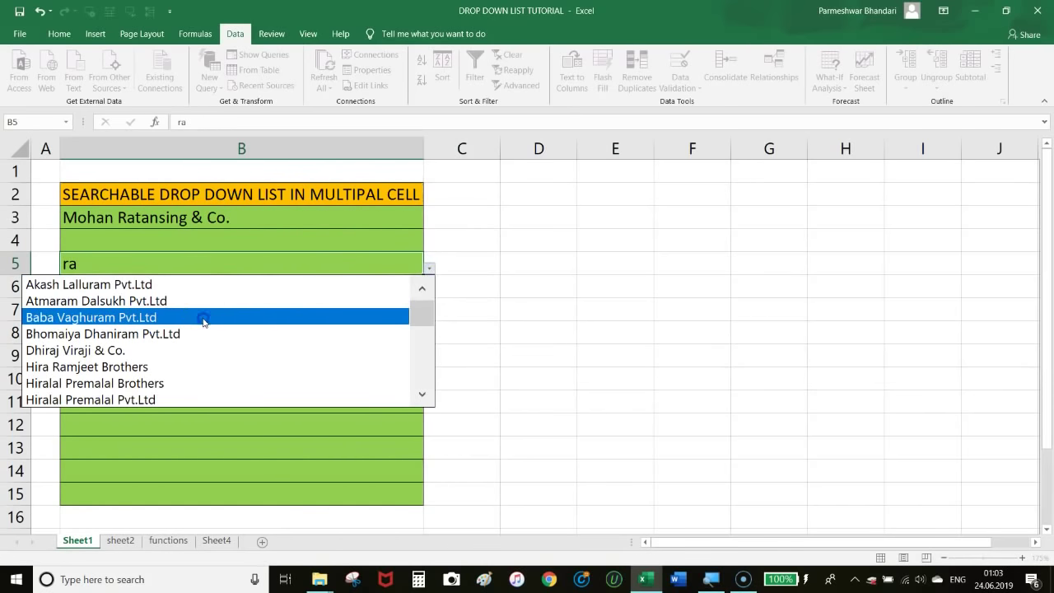
left_click(204, 320)
- Search hi in B6 and pick Hira Ramjeet Brothers
left_click(165, 295)
type("hi")
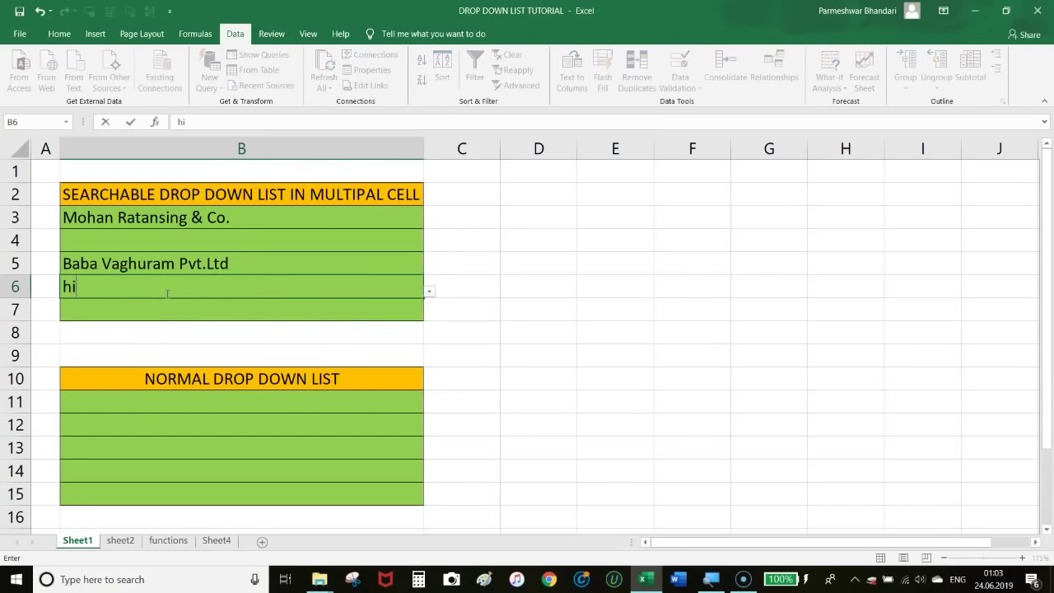
left_click(428, 290)
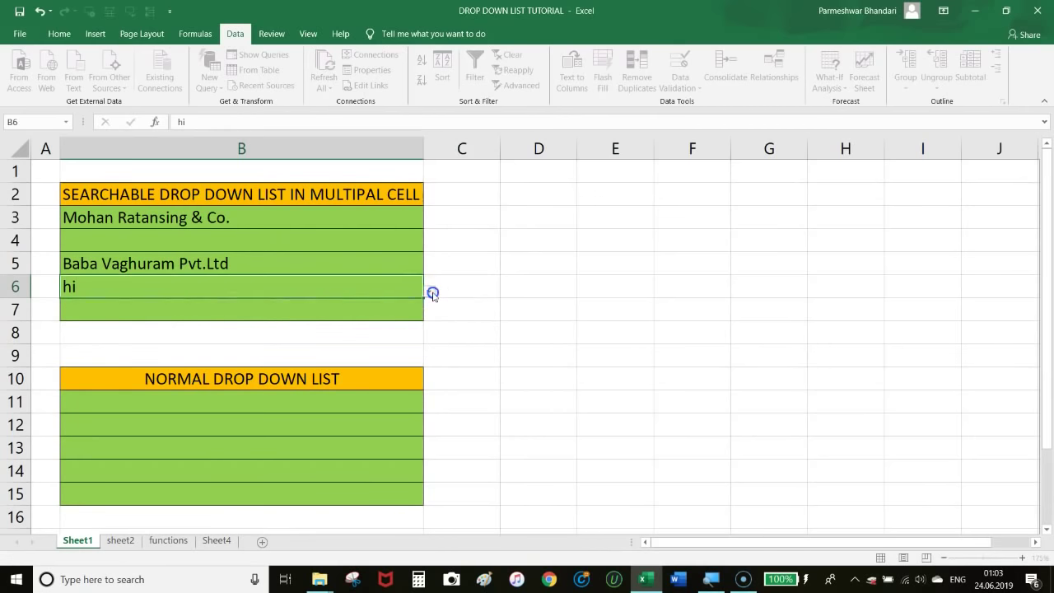
left_click(173, 340)
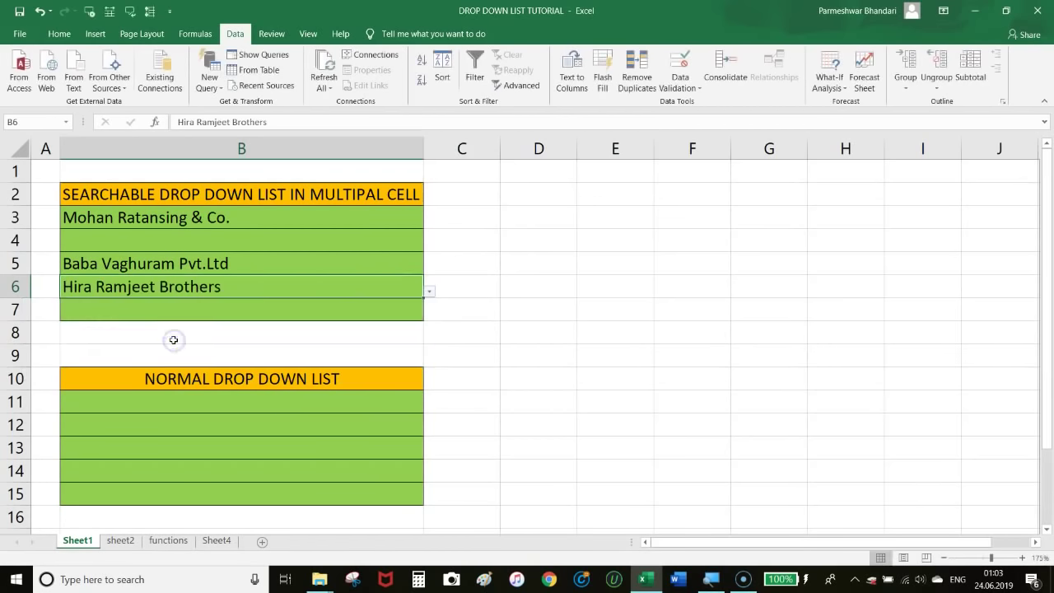